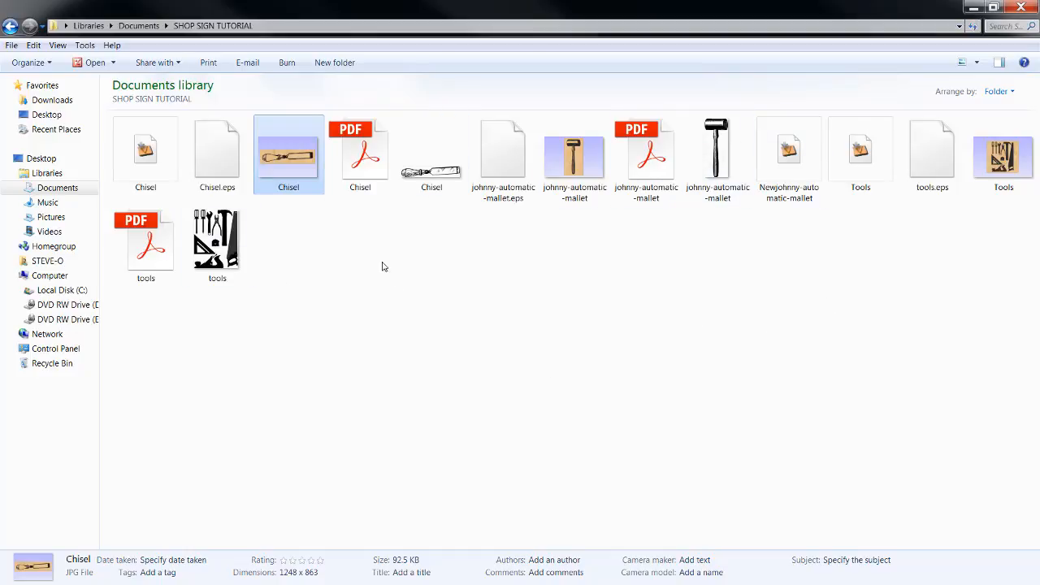
View the chisel PNG, the Chisel JPG carving preview and the tools PNG from the SHOP SIGN TUTORIAL folder, closing each one
double_click(428, 177)
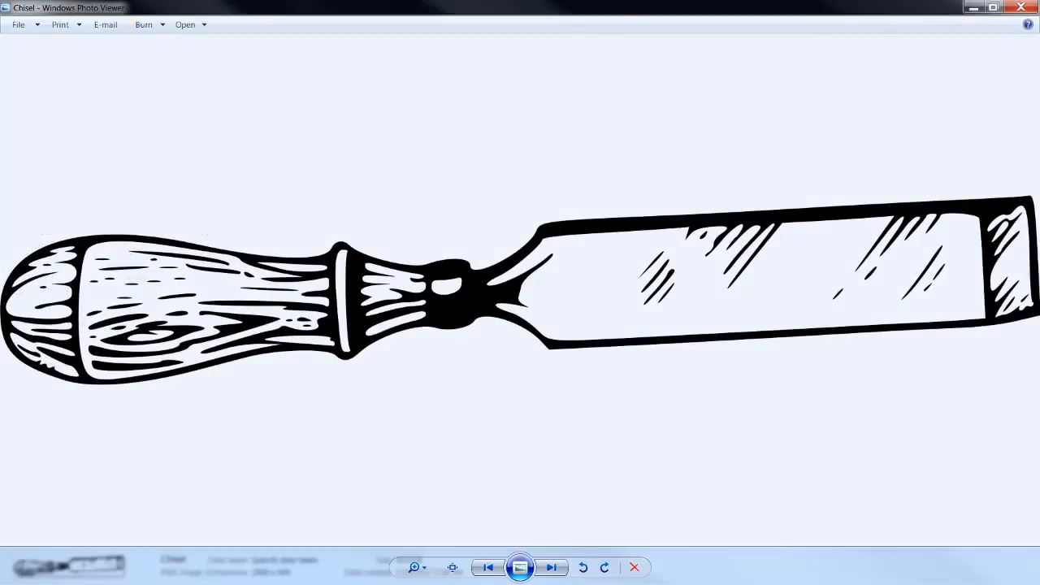
click(1020, 6)
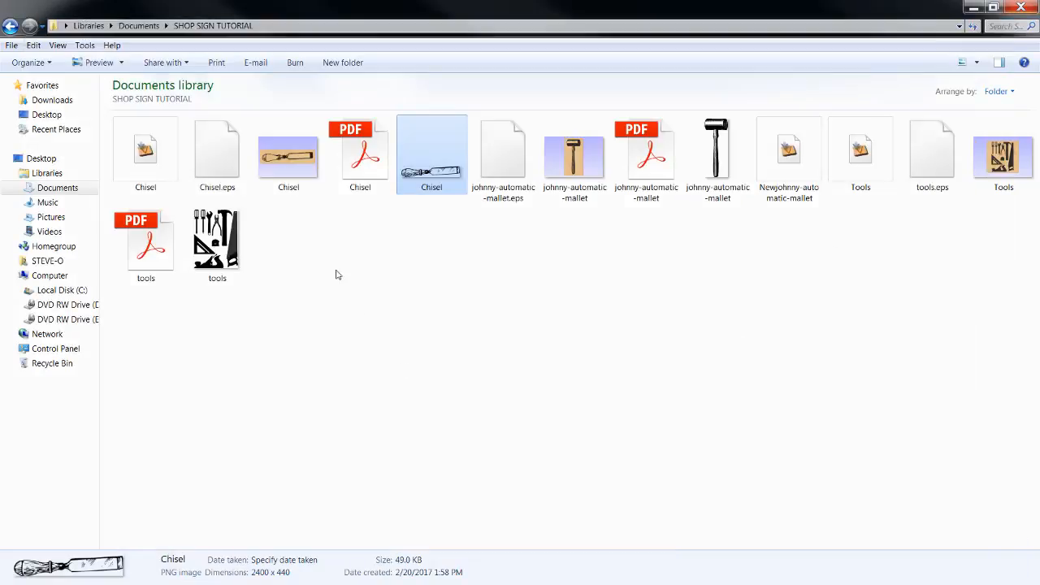
double_click(297, 177)
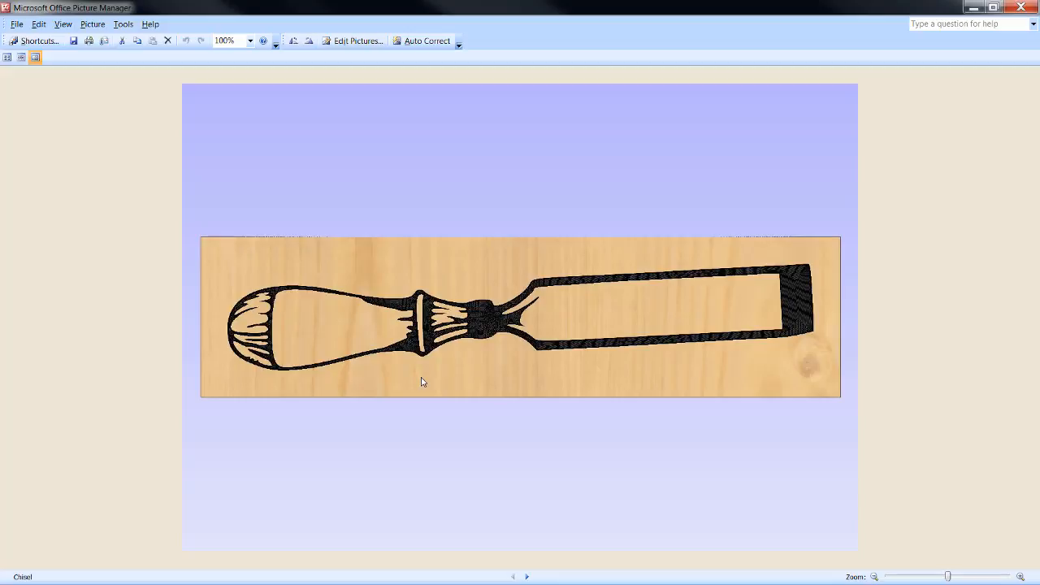
click(1021, 6)
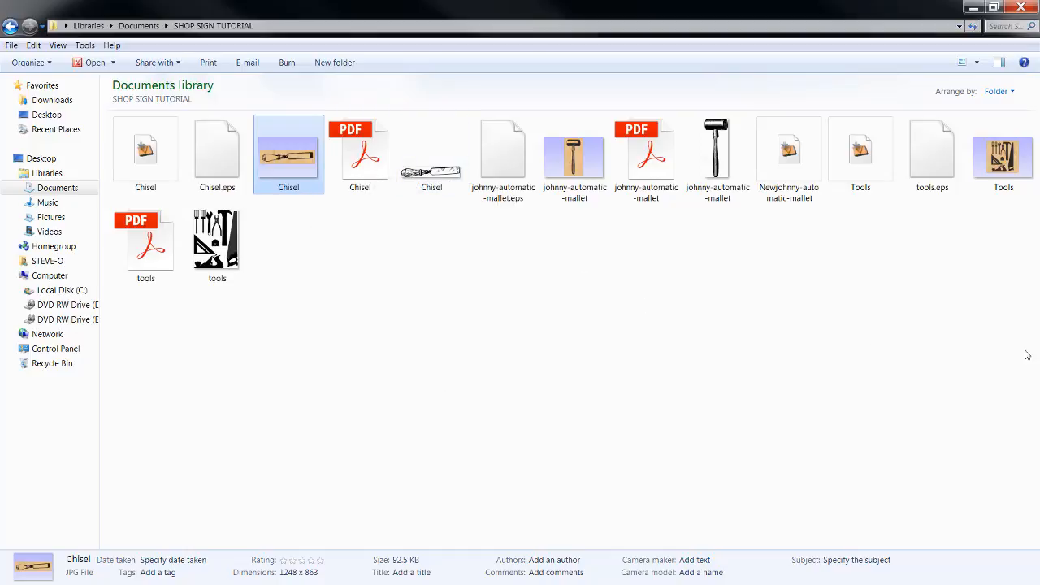
click(233, 263)
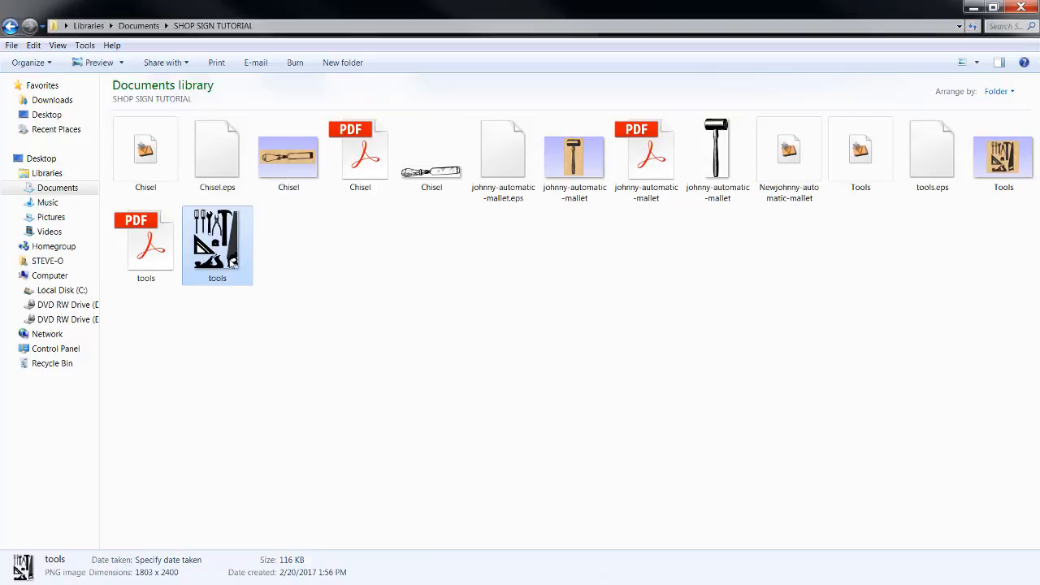
double_click(234, 262)
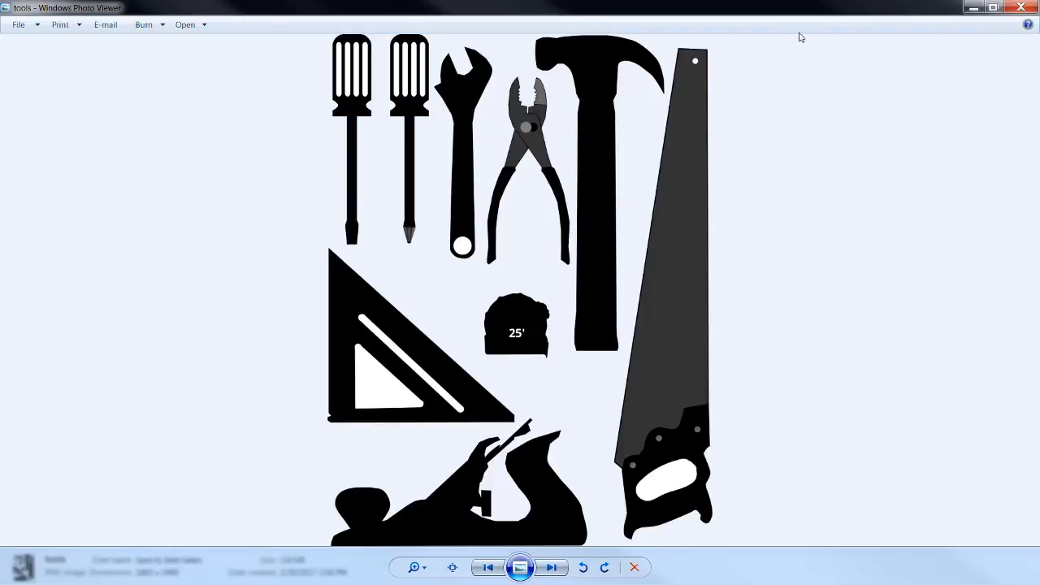
click(1014, 8)
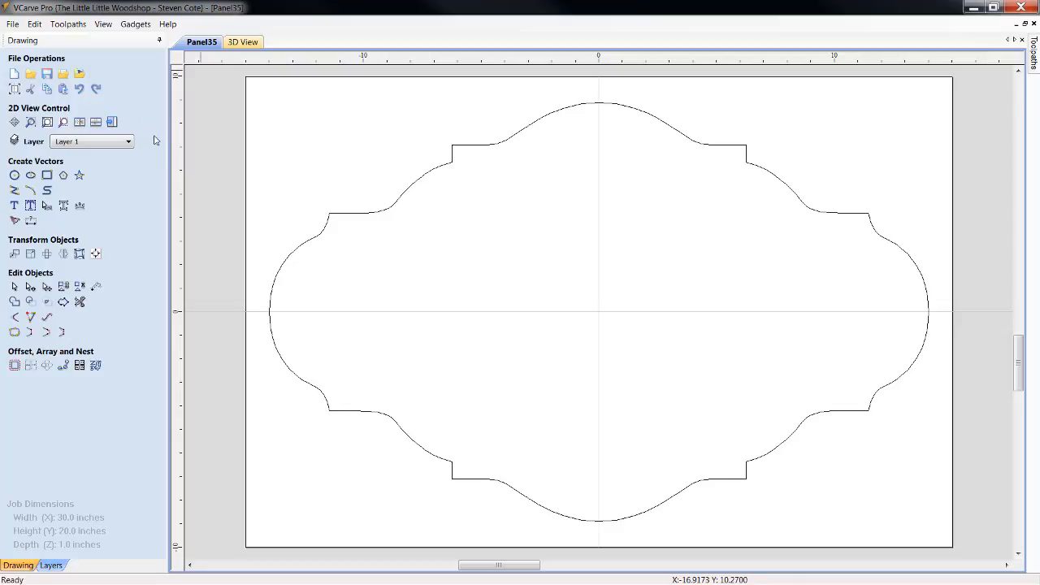
Switch to VCarve Pro and set the job's material thickness to 1.5 inches
click(14, 90)
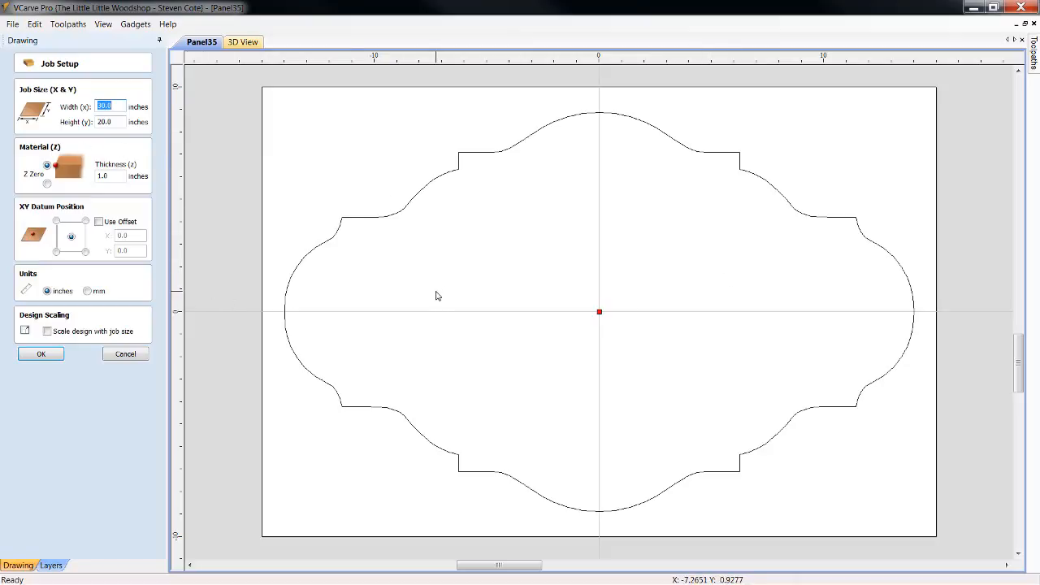
click(111, 176)
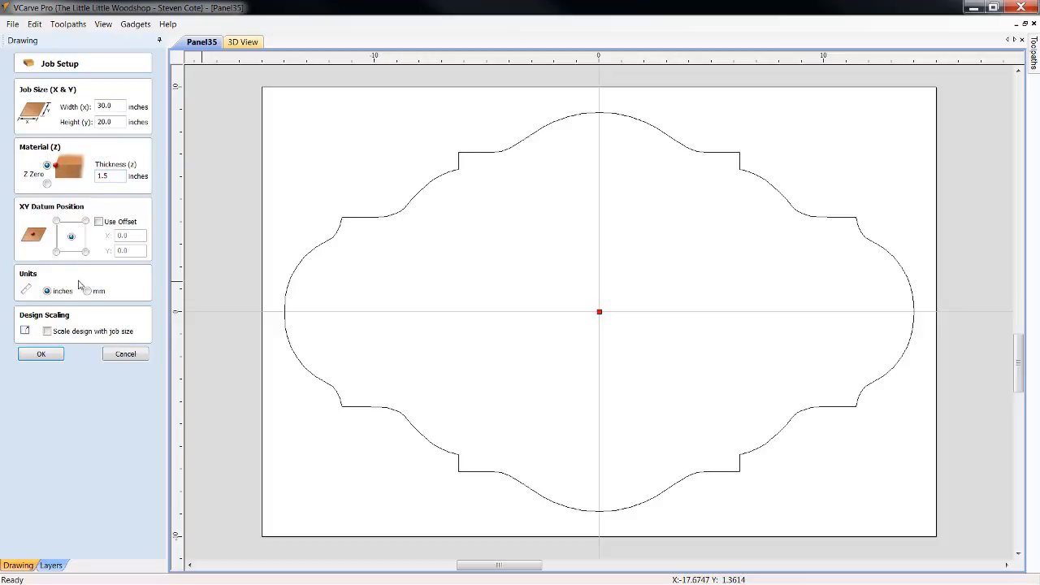
click(40, 354)
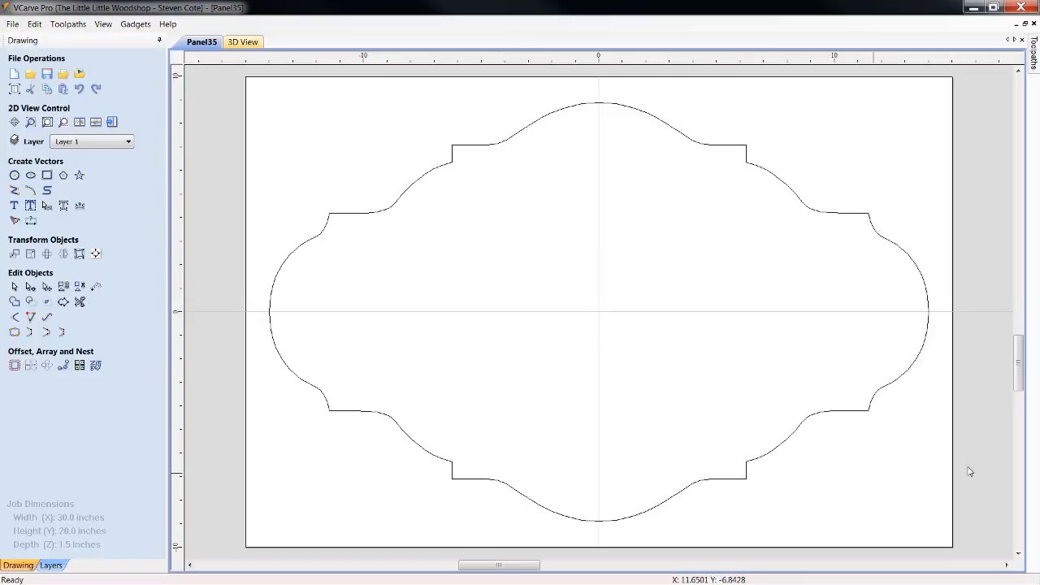
Check the width and height of the sign panel outline with Set Size
click(473, 146)
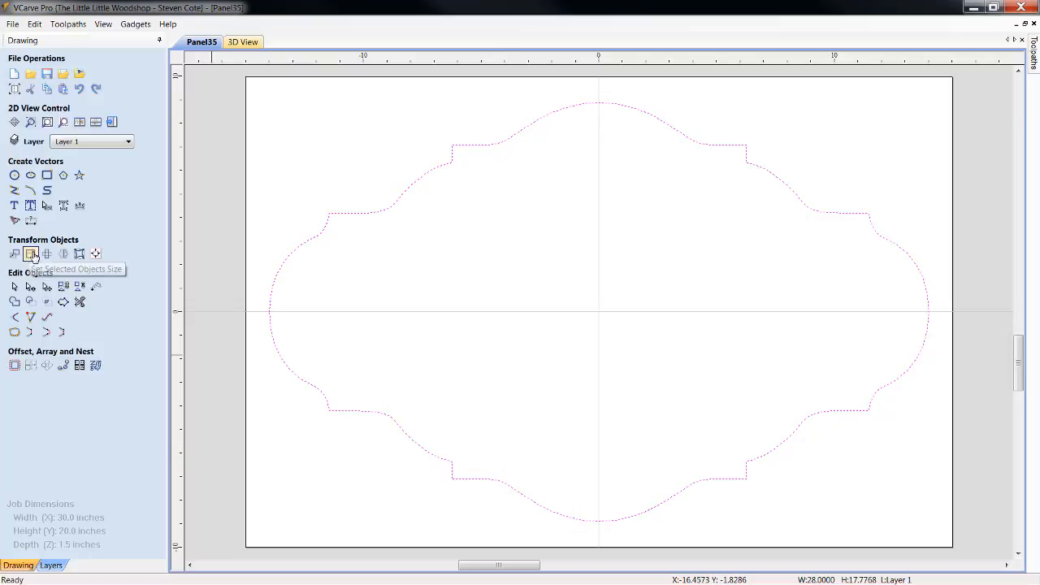
click(30, 255)
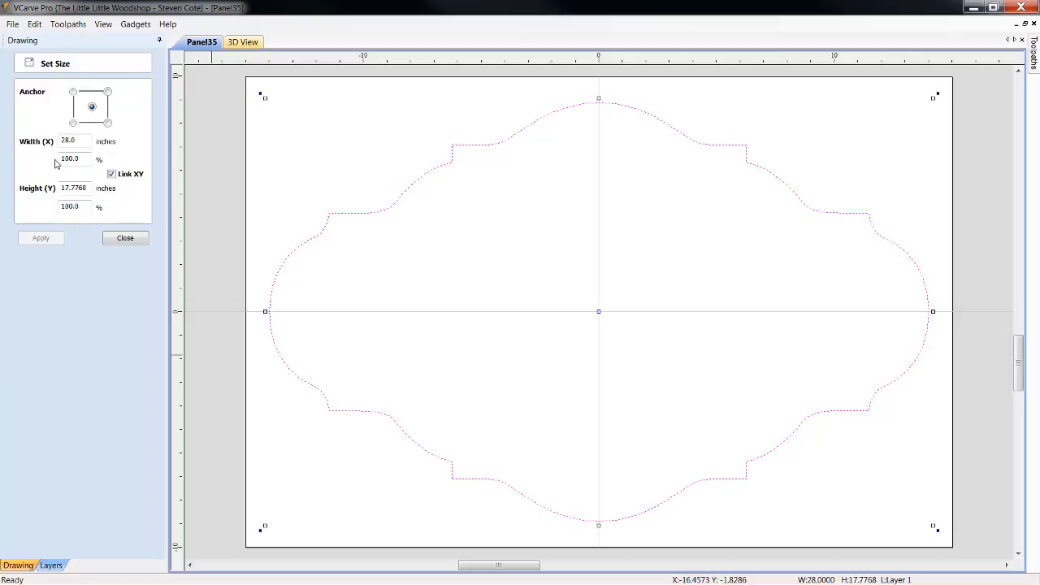
click(119, 241)
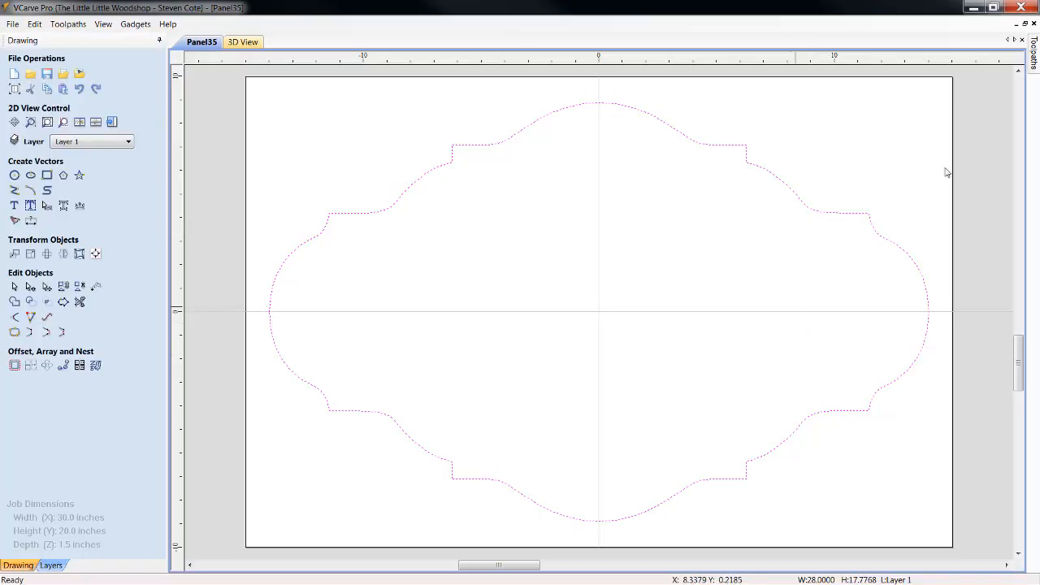
Keep the toolpath operations docked open, deselect the outline and fit the whole job into the 2D view
click(1034, 58)
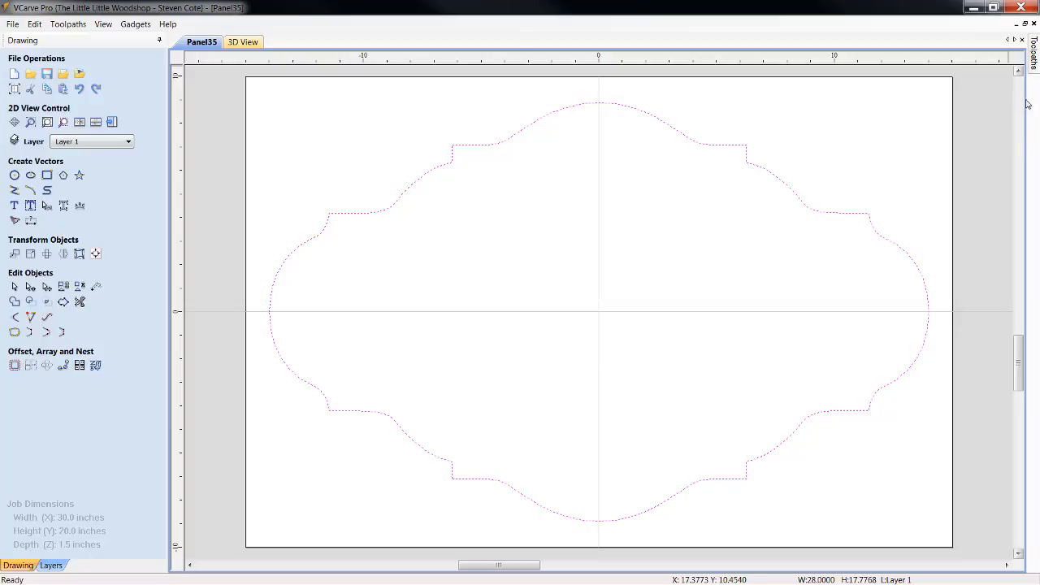
click(1022, 39)
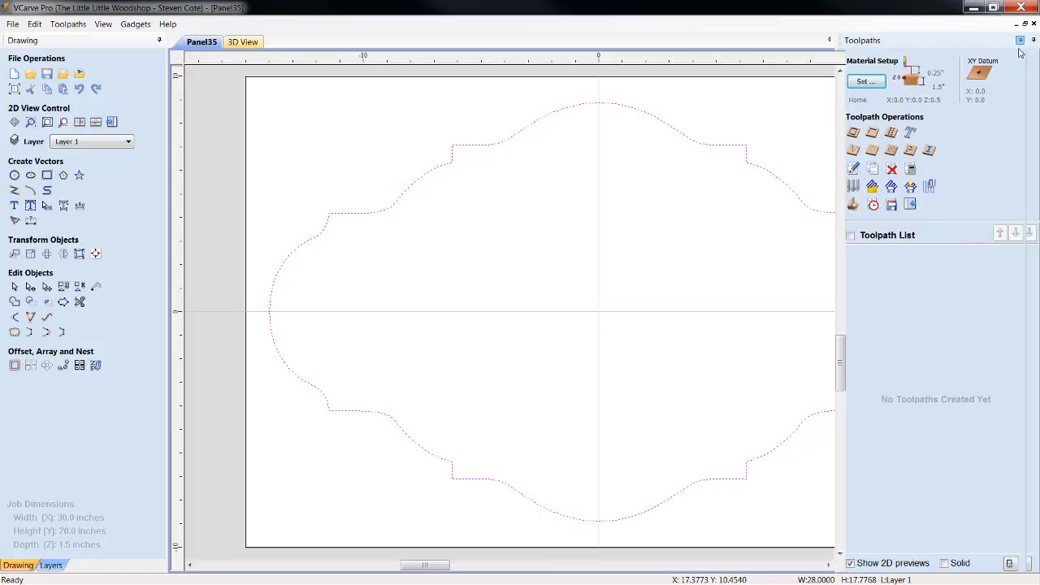
click(552, 368)
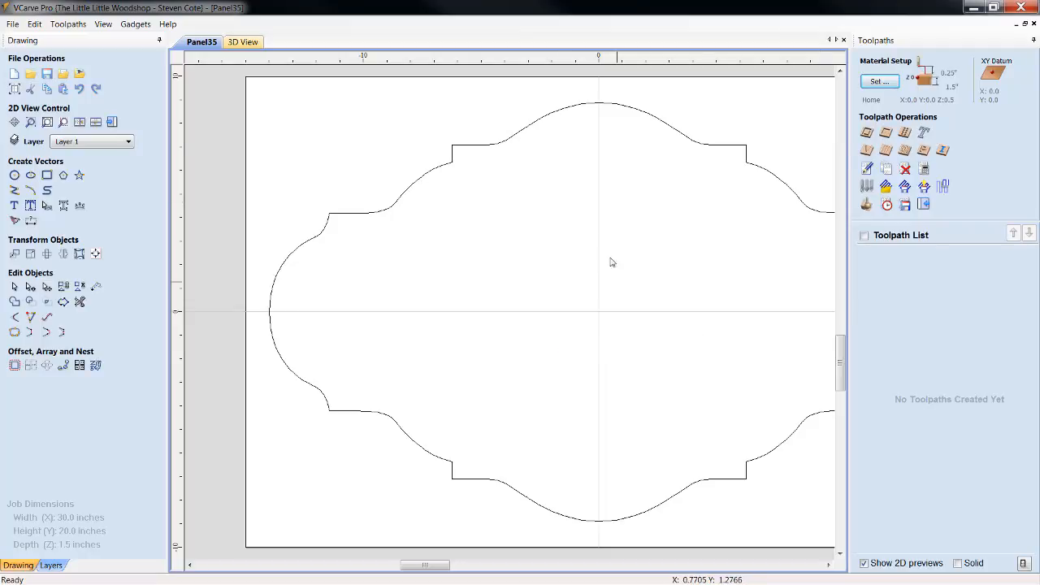
scroll(650, 260, down, 2)
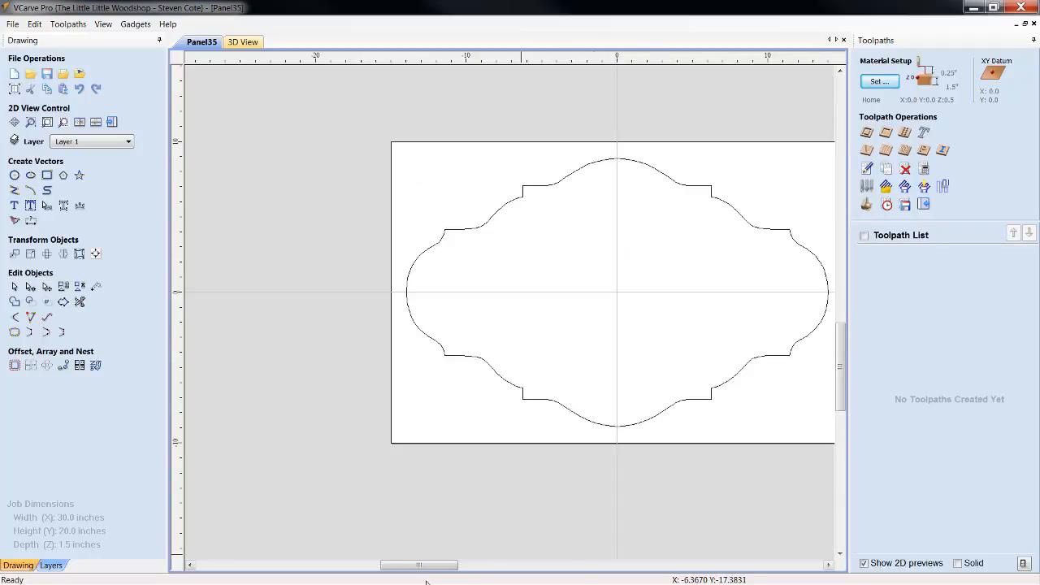
drag(420, 566, 441, 569)
scroll(543, 296, up, 3)
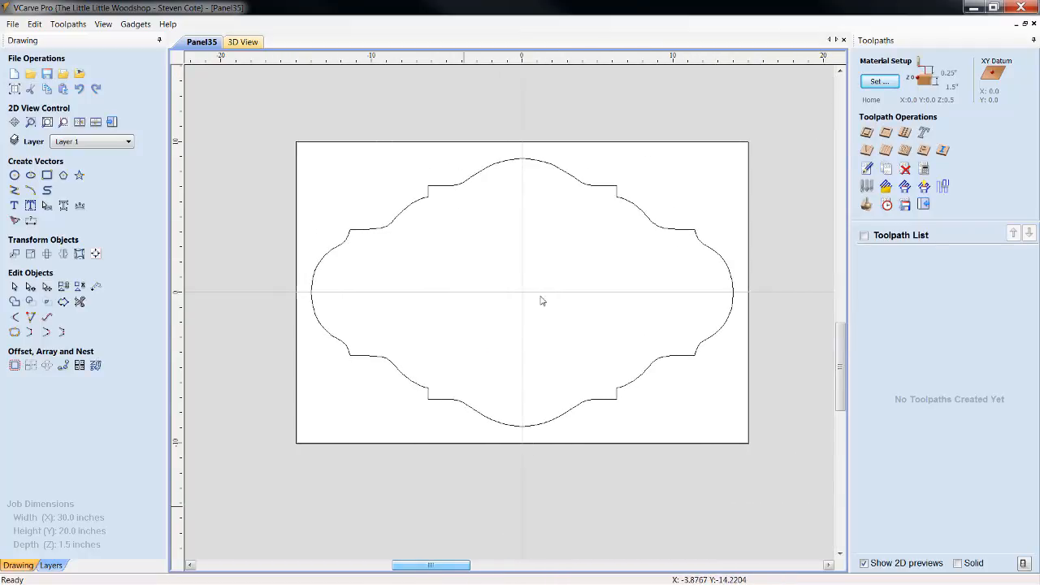
scroll(590, 348, down, 1)
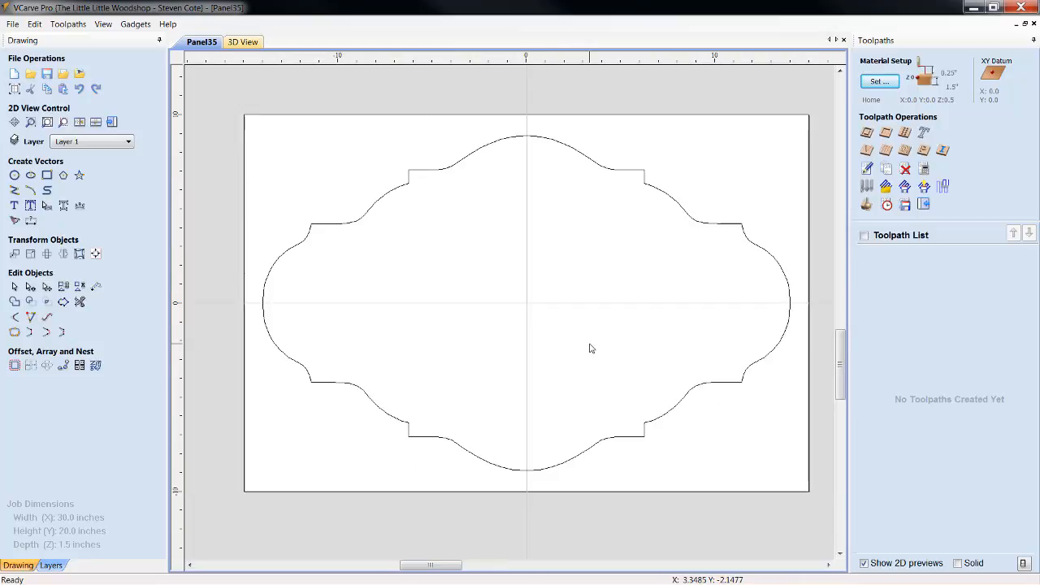
Start a 2D Profile toolpath on the sign panel outline with a 0.225-inch cut depth, machining outside the vector
click(505, 143)
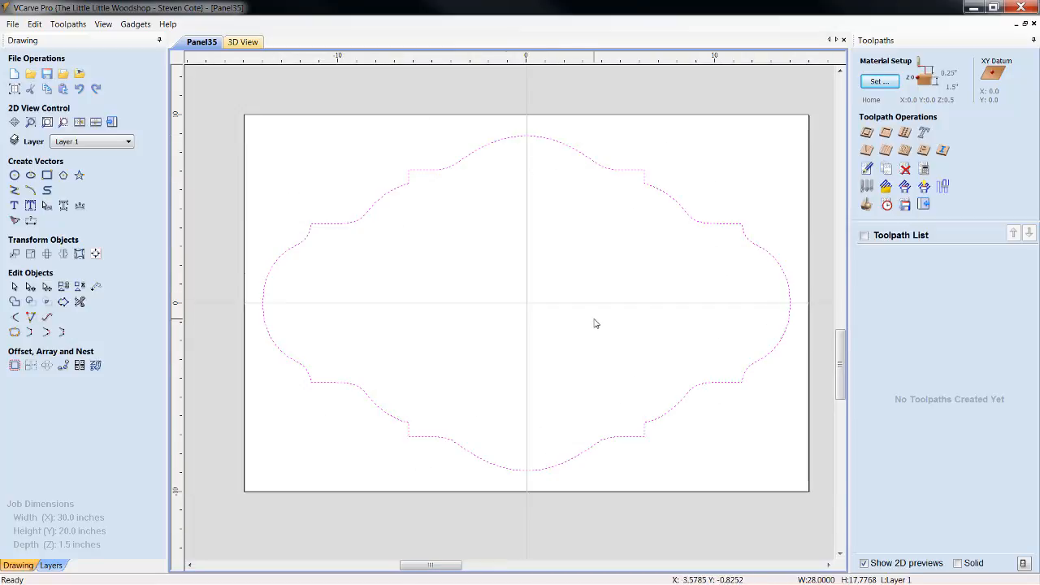
click(866, 131)
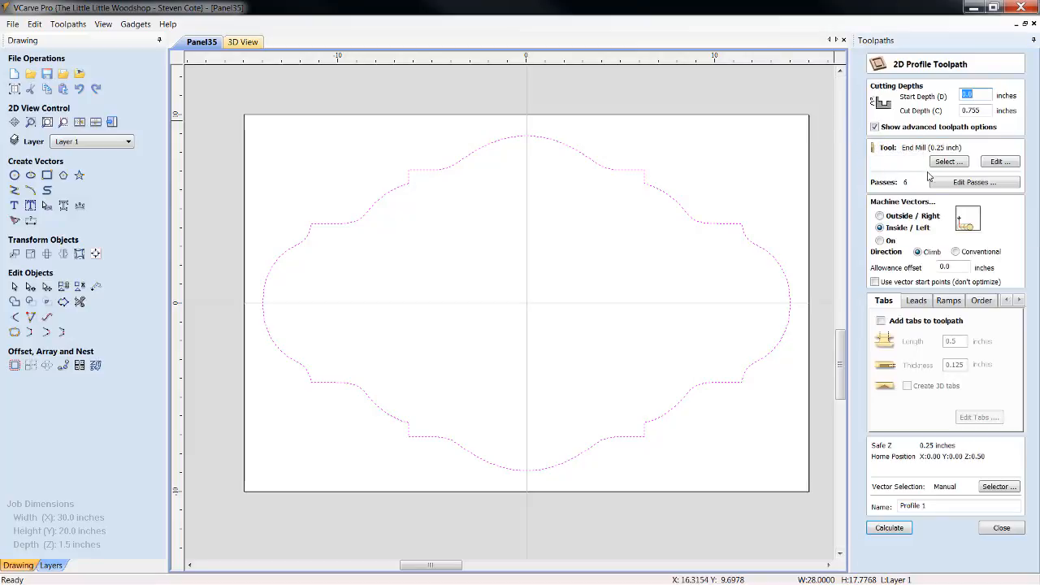
click(970, 110)
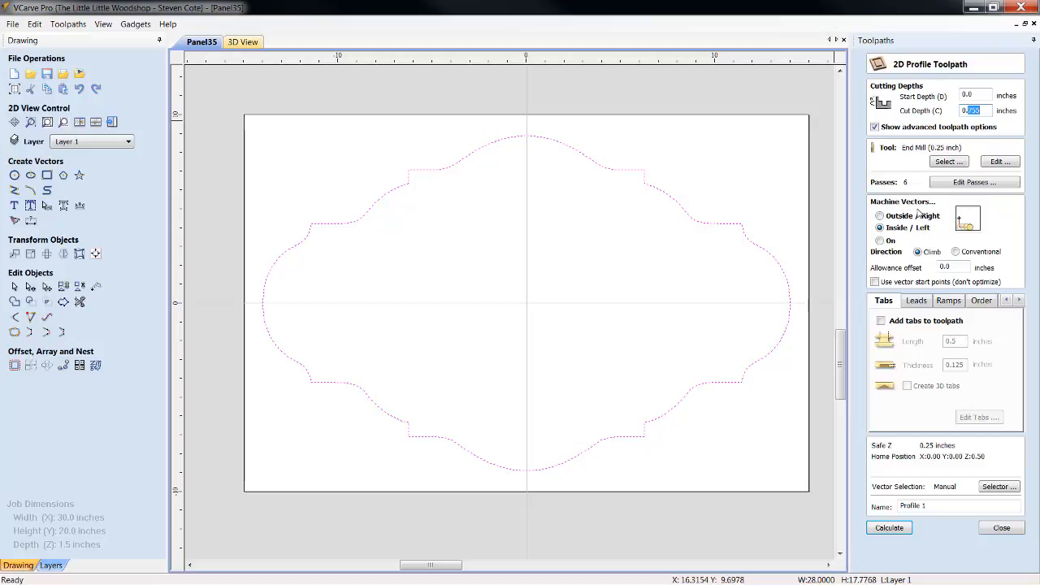
text(0.)
click(879, 217)
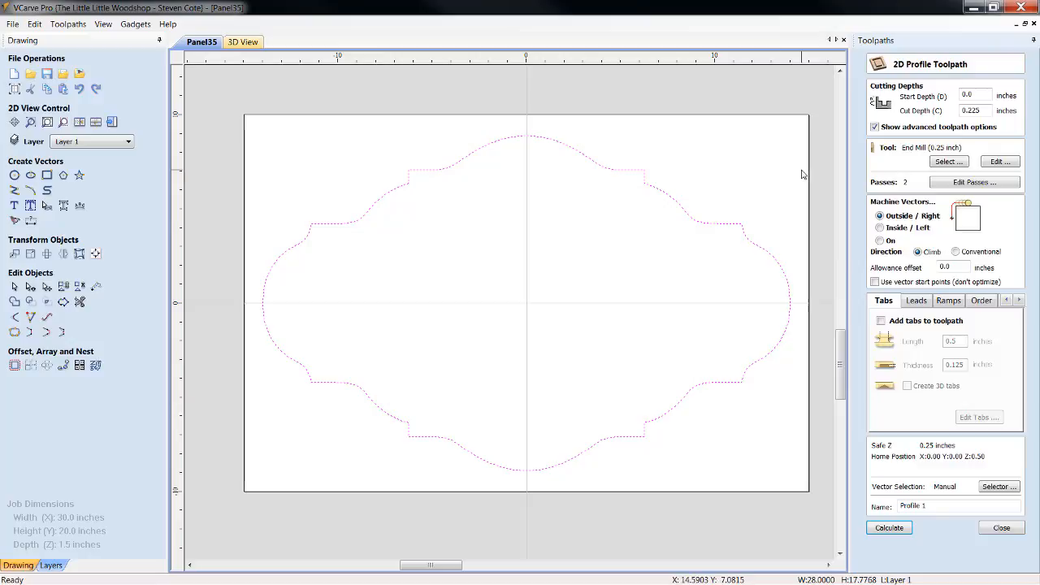
Choose the V-Bit (90 deg 0.5") from the tool database for the profile toolpath
click(948, 162)
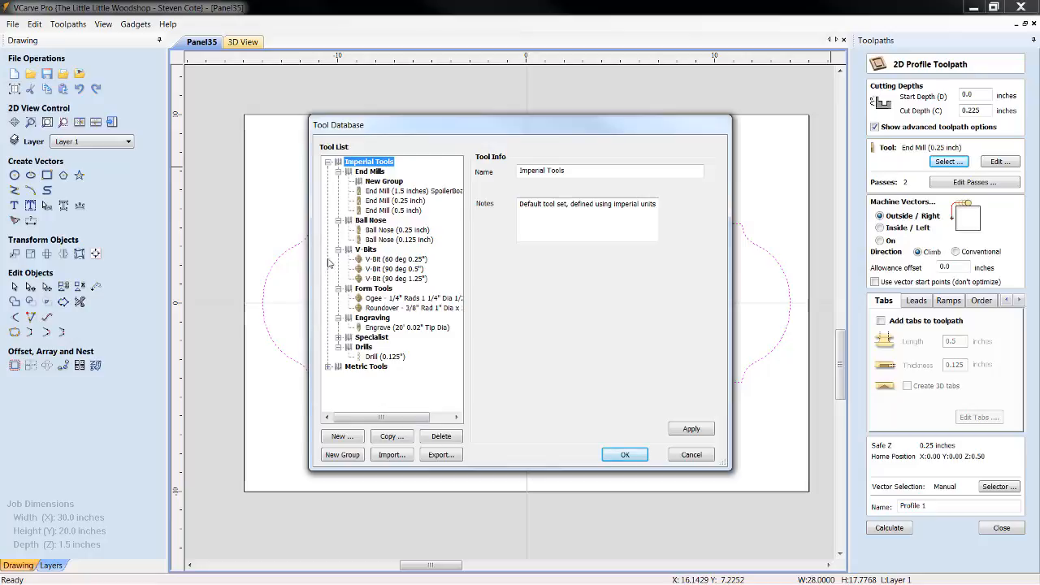
click(393, 269)
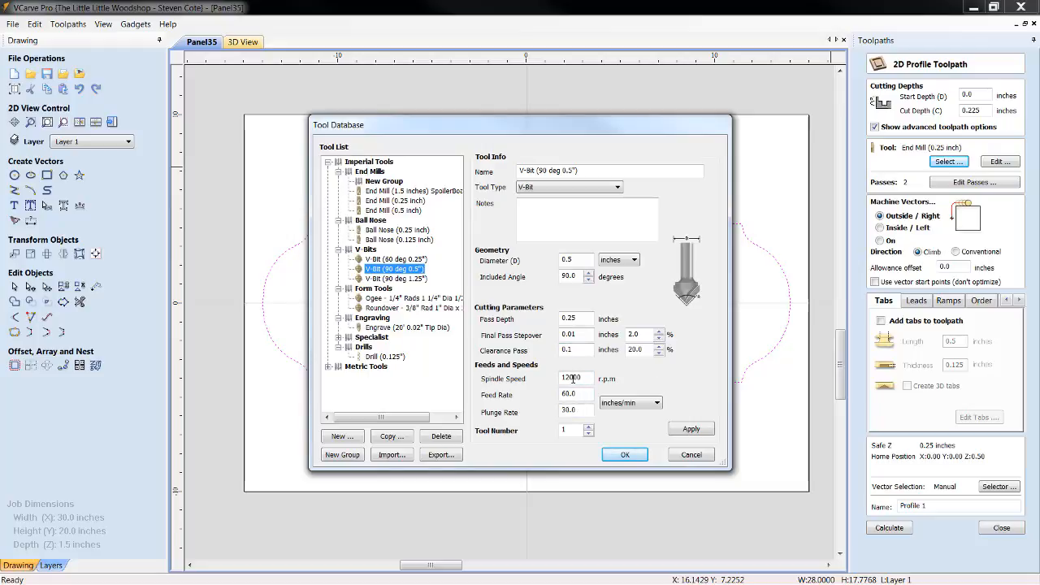
click(625, 455)
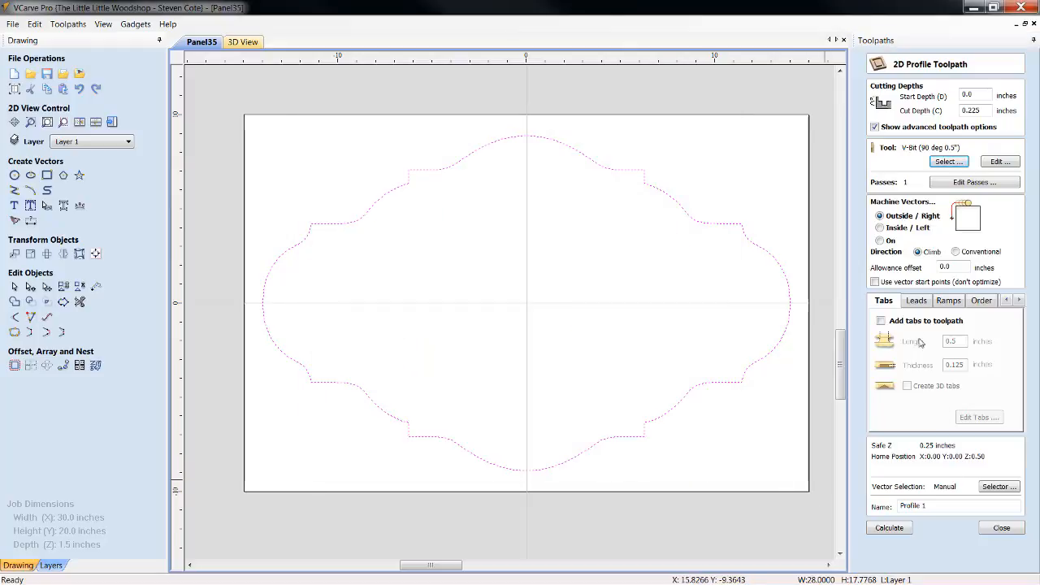
Set the cut direction to conventional, name the toolpath Profile OUTER BEVEL and calculate it
click(956, 252)
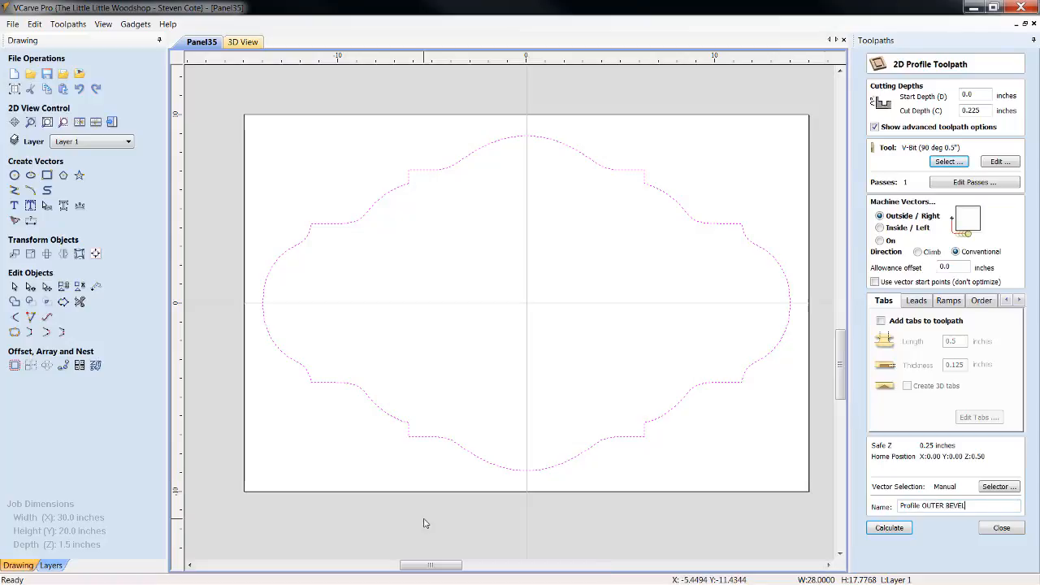
click(890, 529)
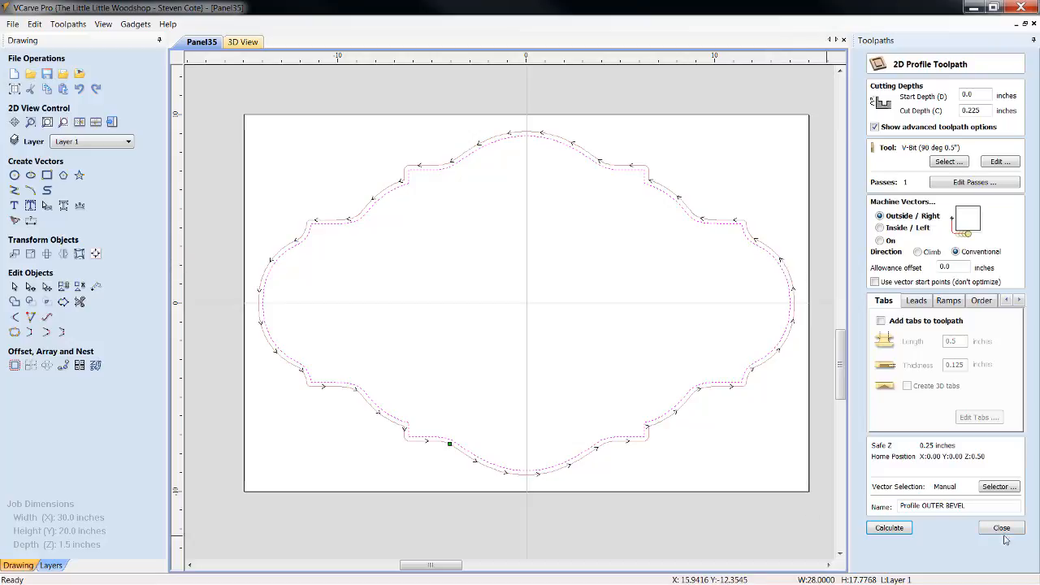
click(980, 526)
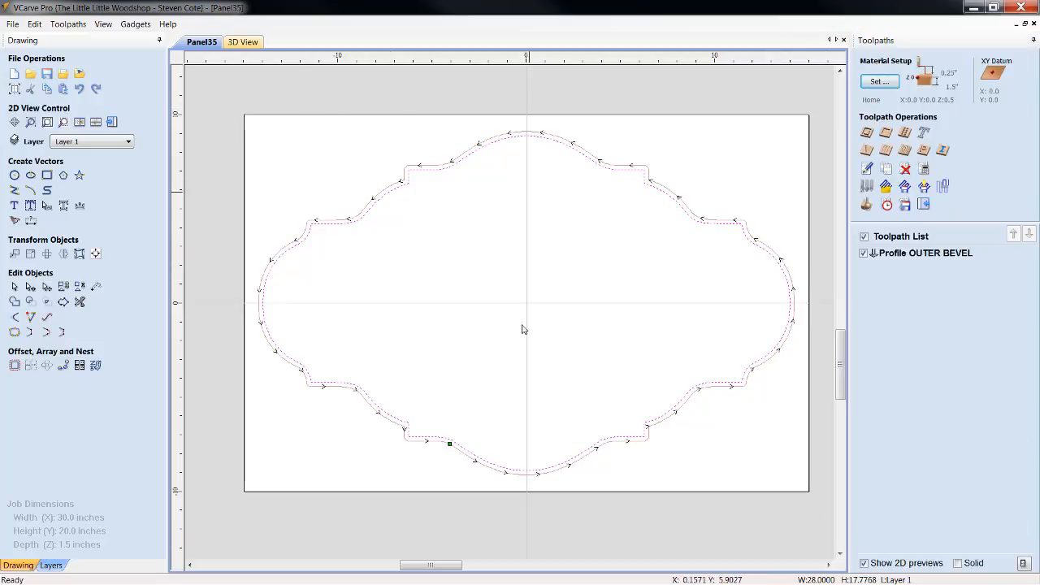
Hide the toolpath preview and bring the tools clip art from Windows Explorer into the drawing
click(864, 235)
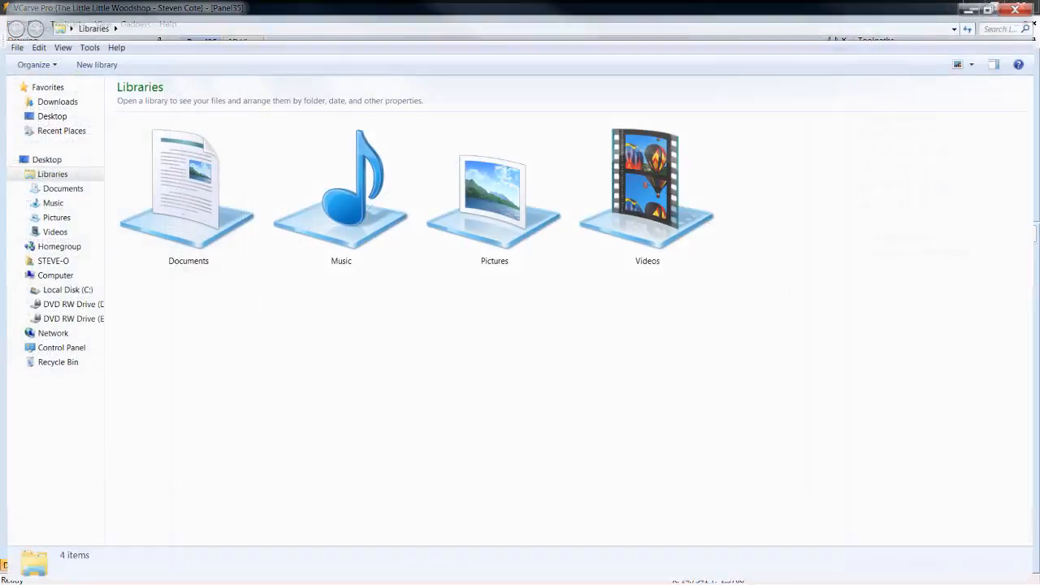
drag(621, 4, 1039, 212)
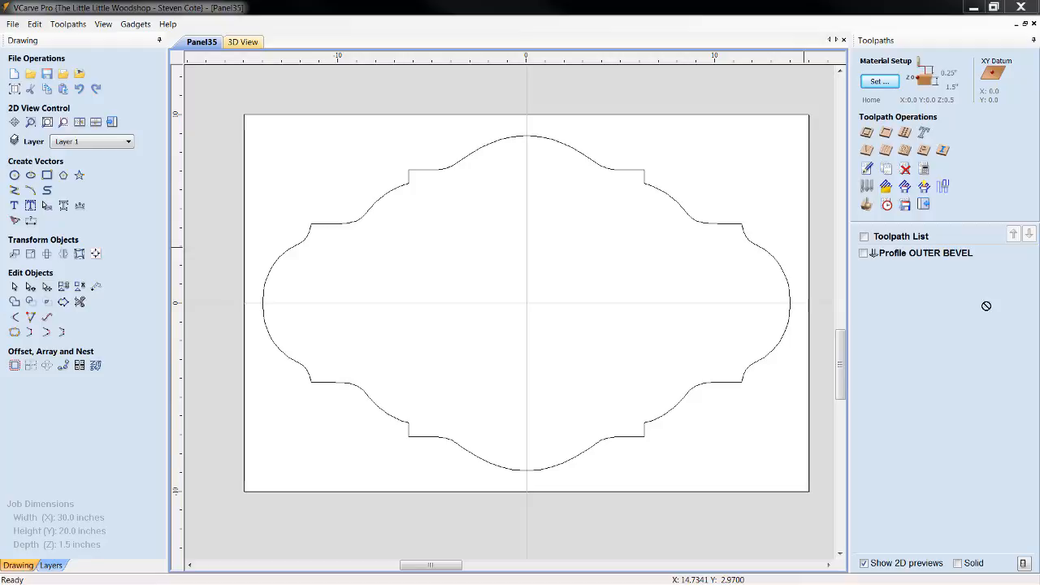
drag(986, 305, 517, 221)
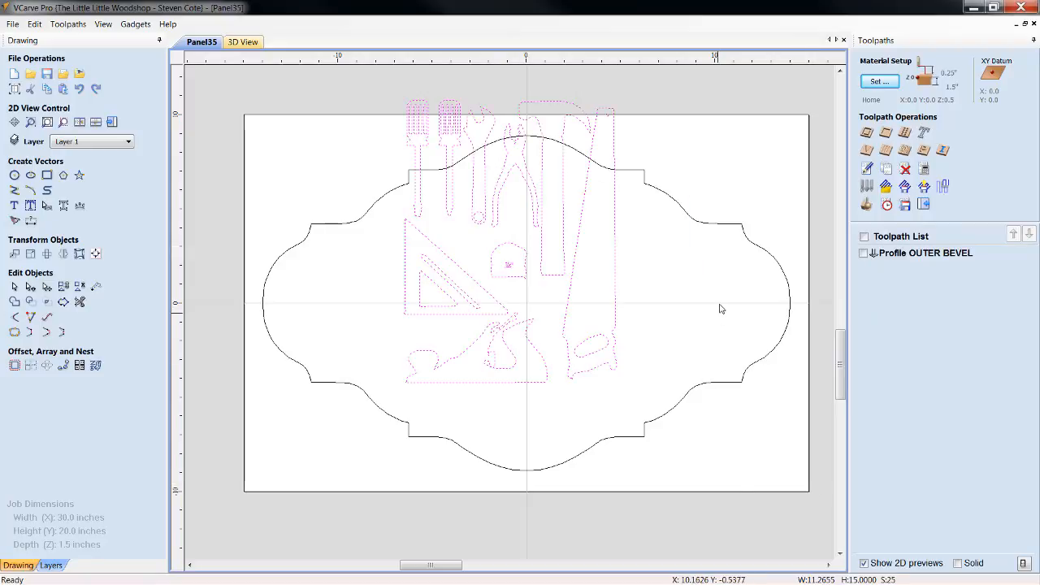
Move the imported tools vectors off the material, just left of the sign panel, and deselect them
click(615, 308)
scroll(631, 330, down, 3)
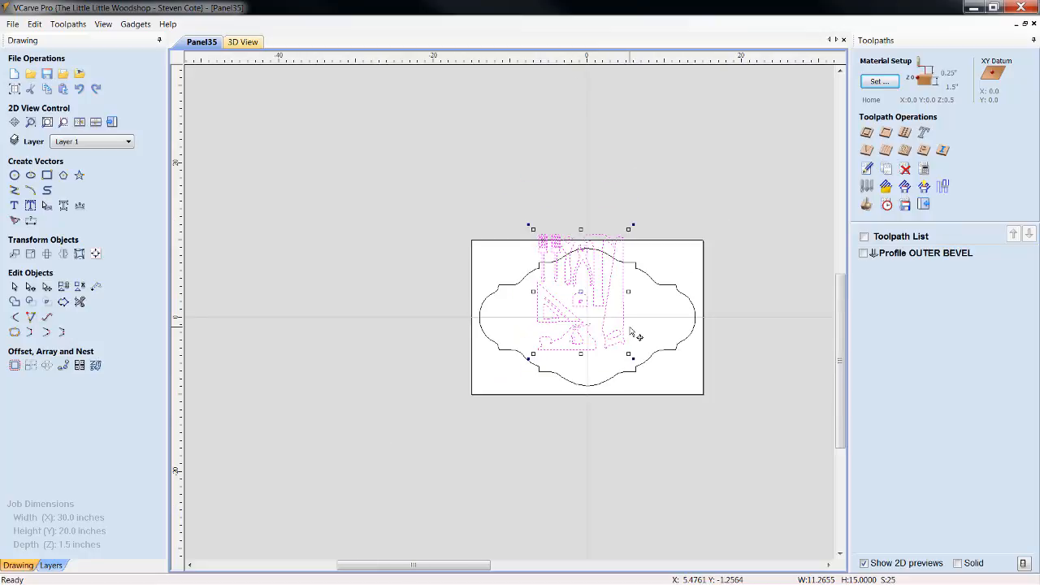
drag(582, 288, 414, 277)
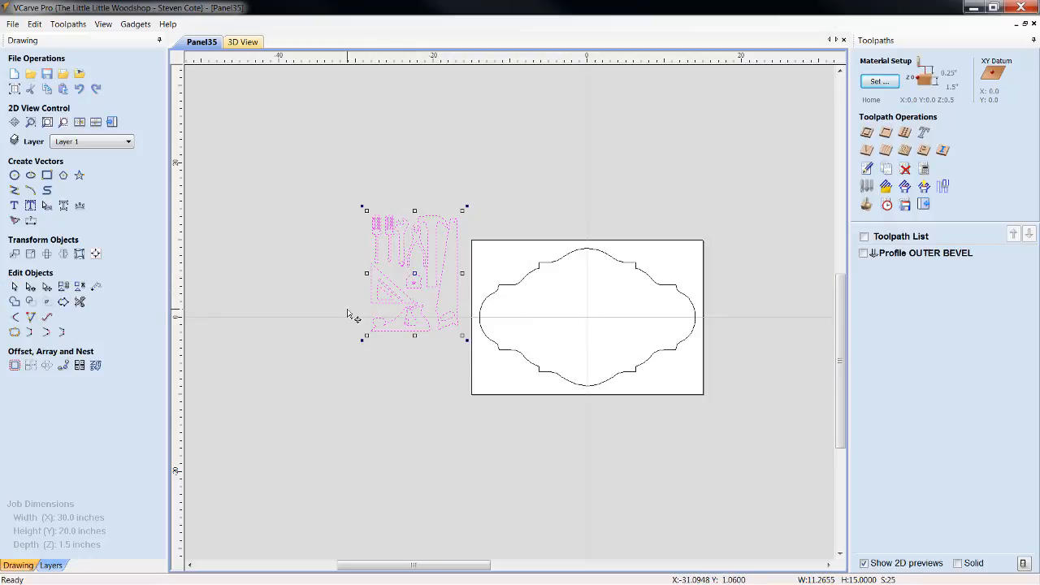
scroll(427, 277, up, 2)
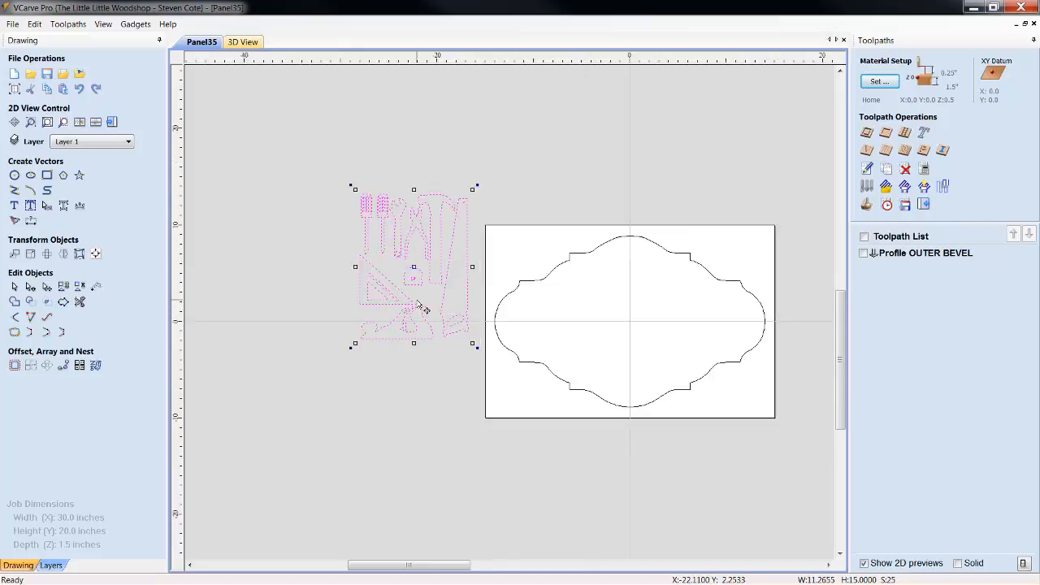
click(467, 406)
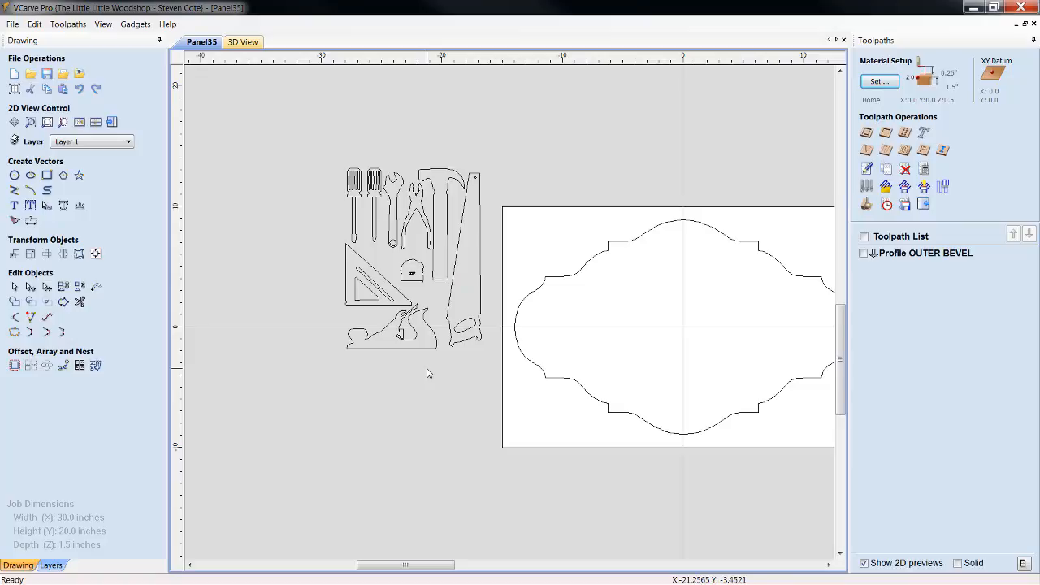
Select the hand plane vectors among the imported tools and center them on the material both horizontally and vertically
drag(420, 362, 352, 333)
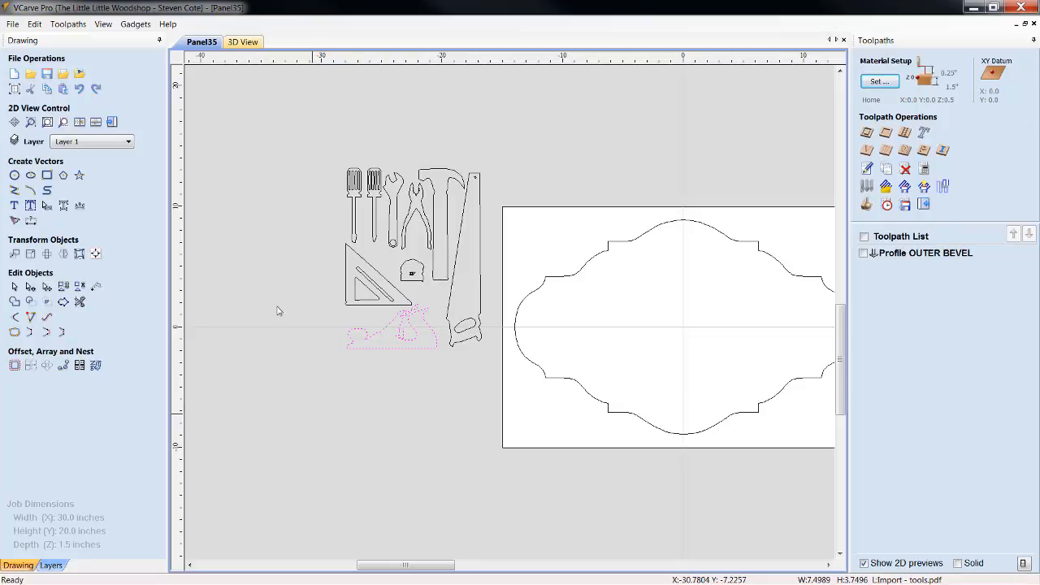
click(410, 336)
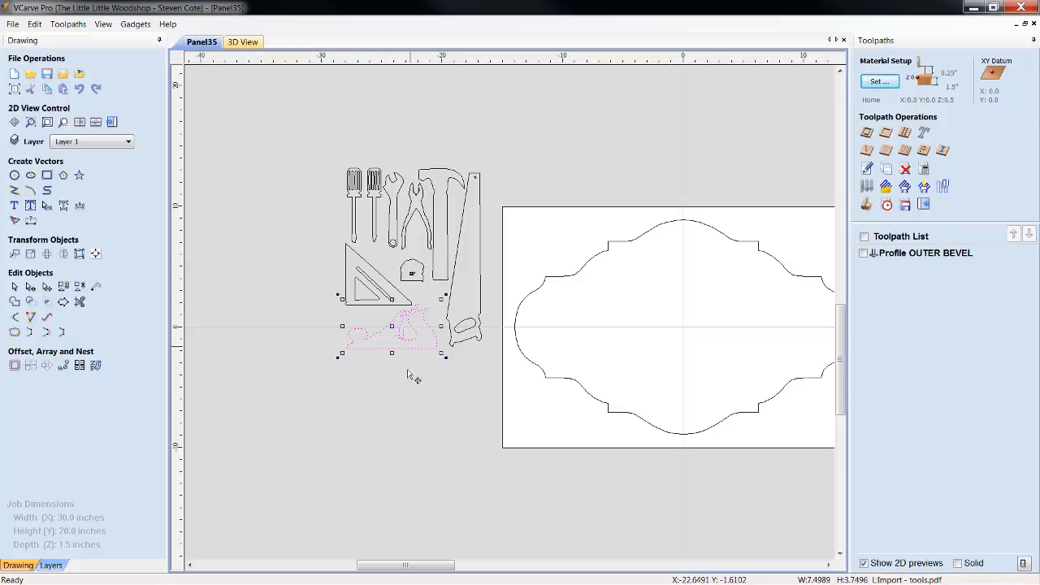
click(95, 254)
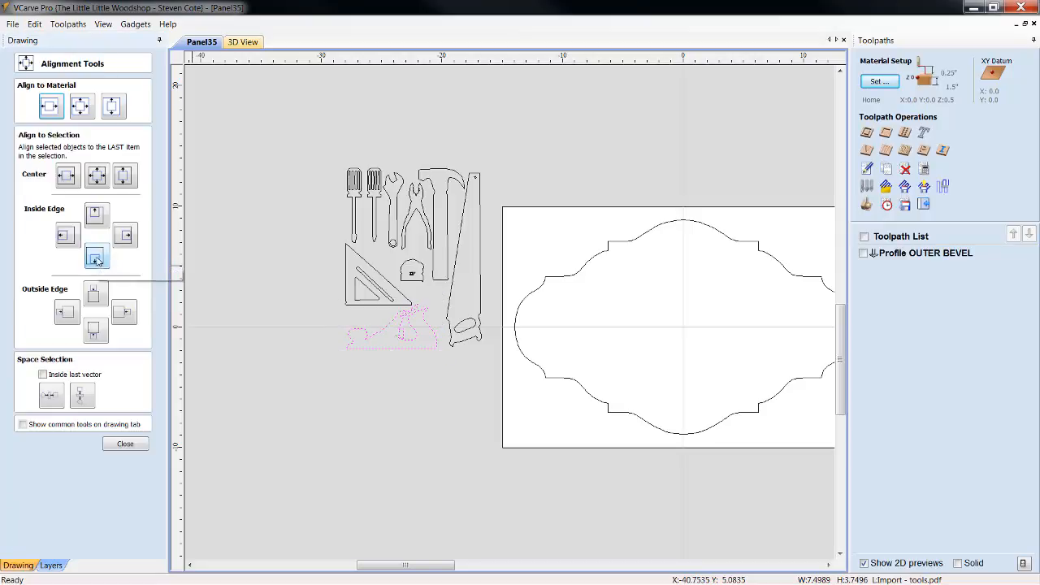
click(80, 111)
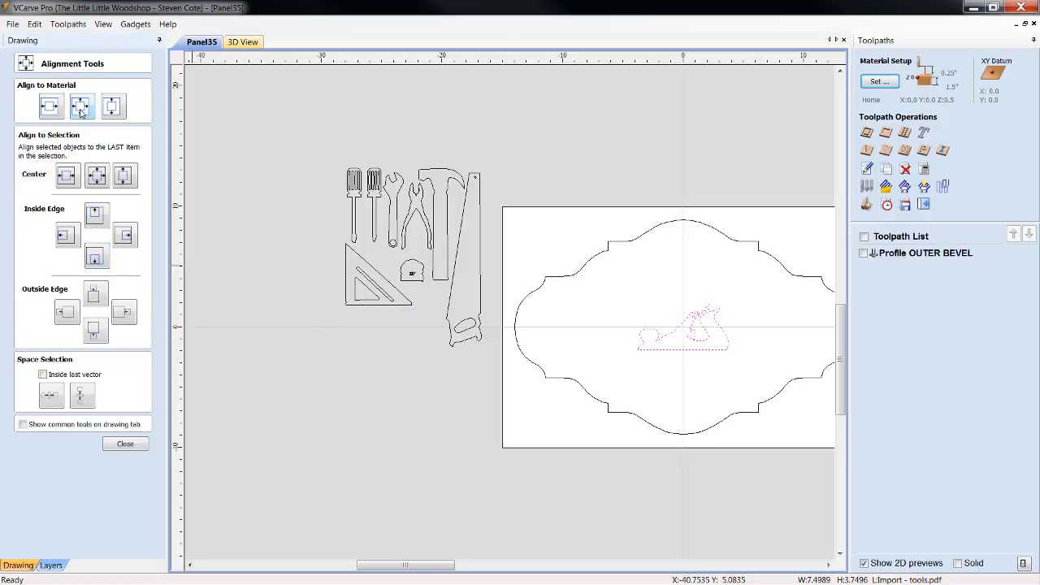
click(117, 446)
Resize the hand plane to a width of 6.5 inches with X and Y linked, anchored at its center, and deselect it
click(703, 352)
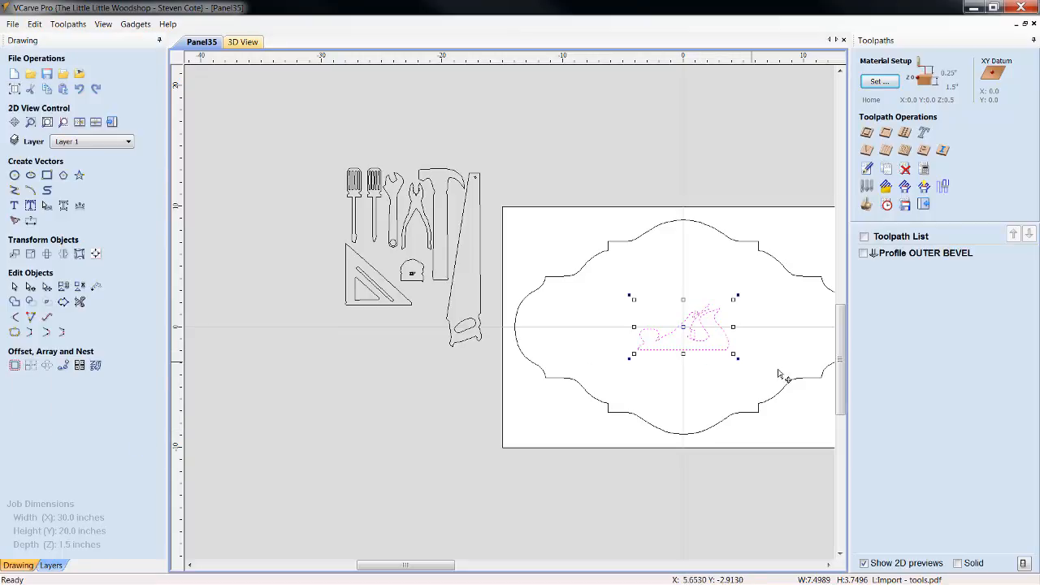
scroll(710, 333, up, 3)
scroll(711, 334, up, 2)
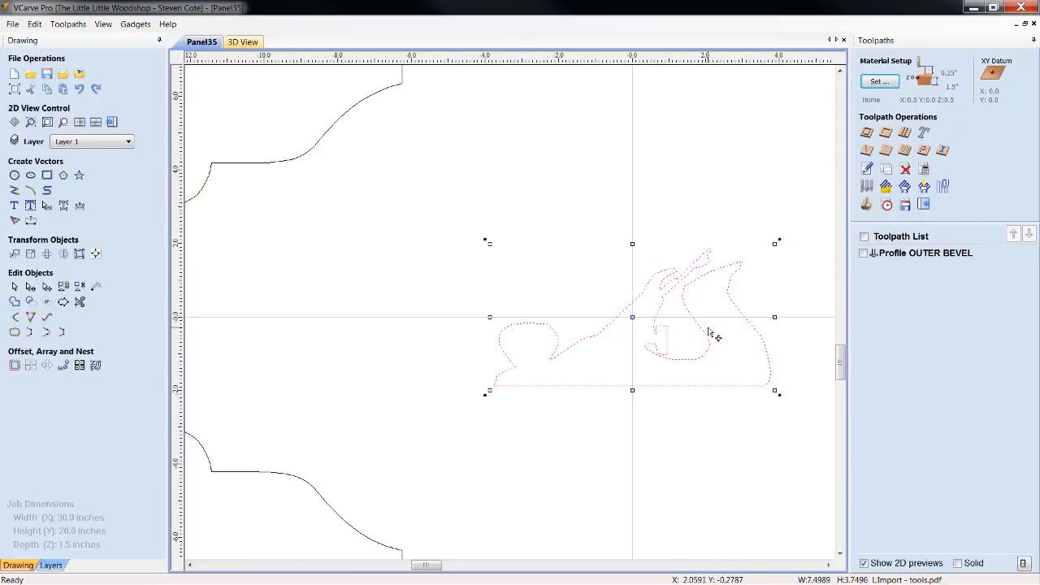
click(829, 566)
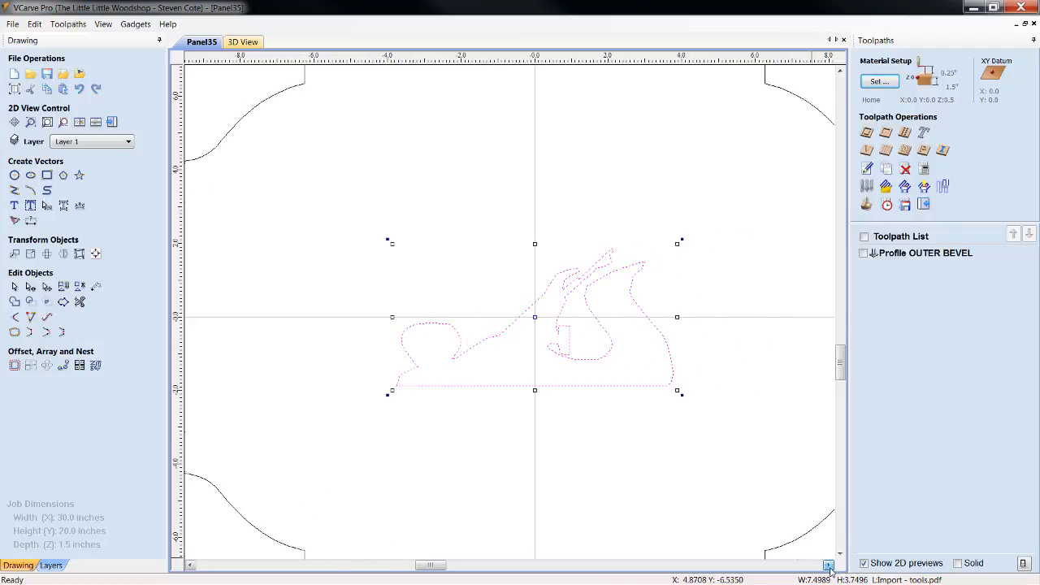
scroll(708, 387, down, 3)
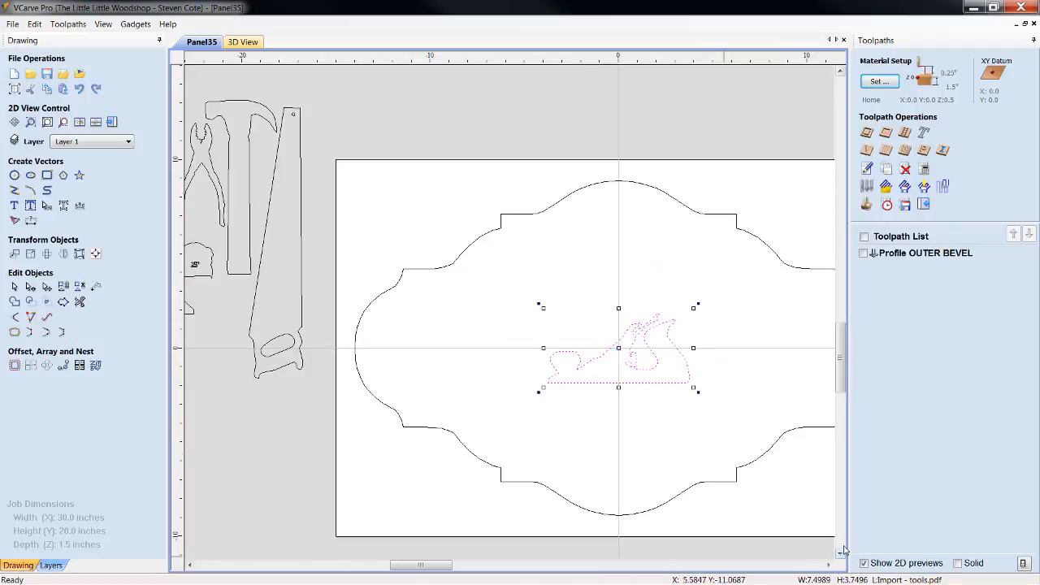
click(829, 566)
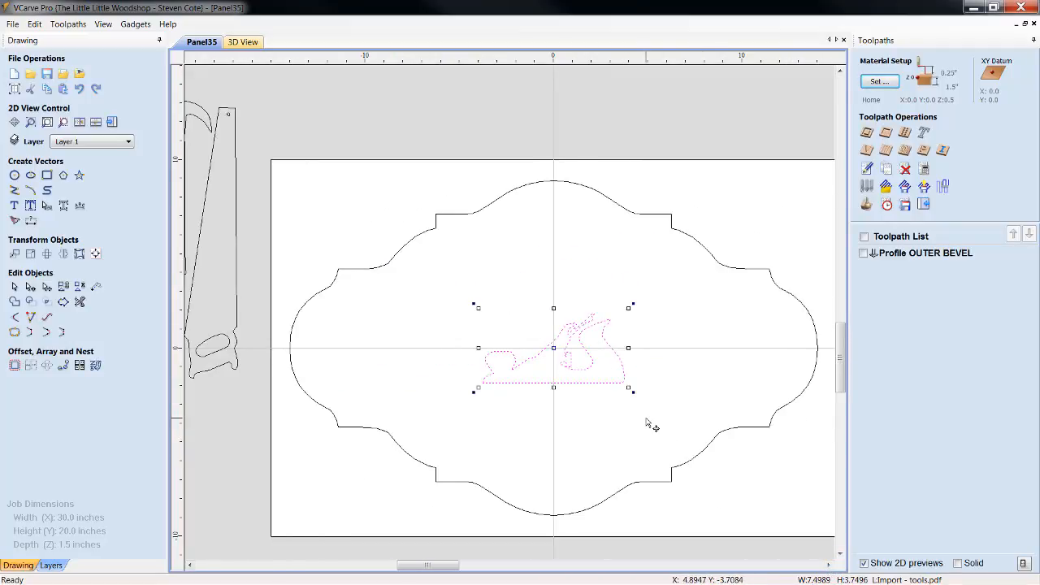
click(30, 256)
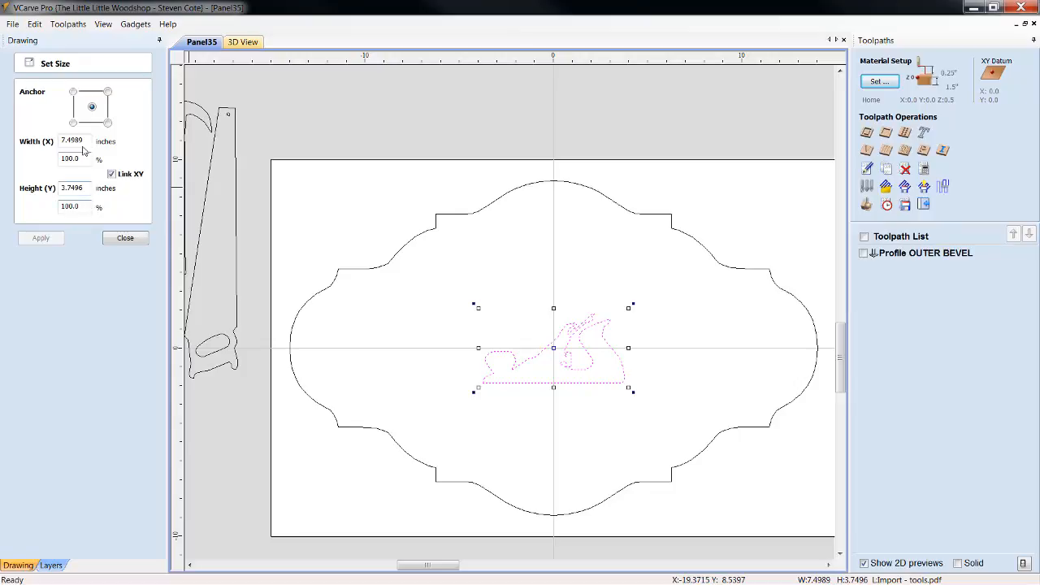
drag(87, 141, 3, 150)
text(6.5)
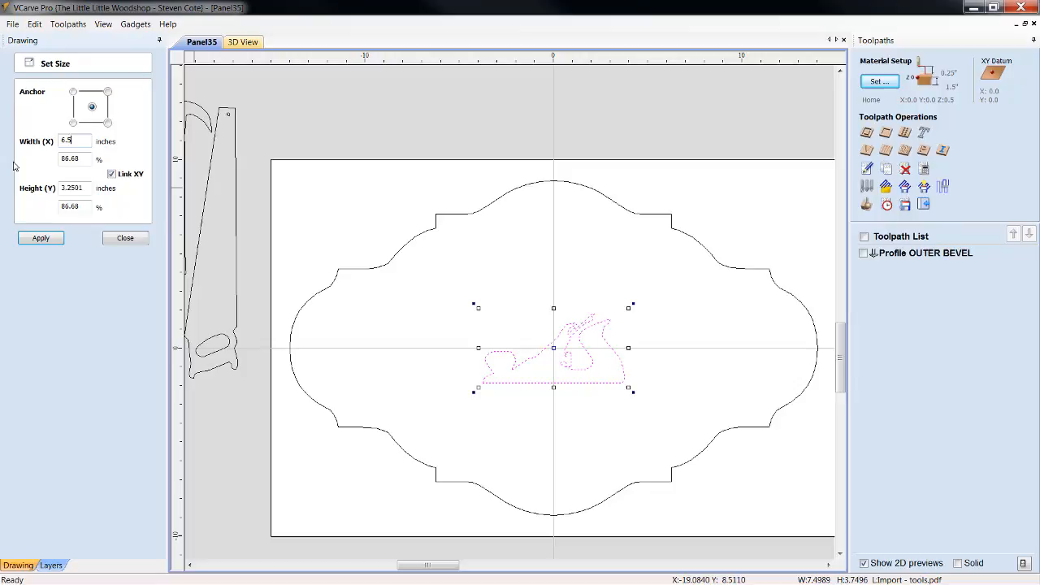
click(31, 241)
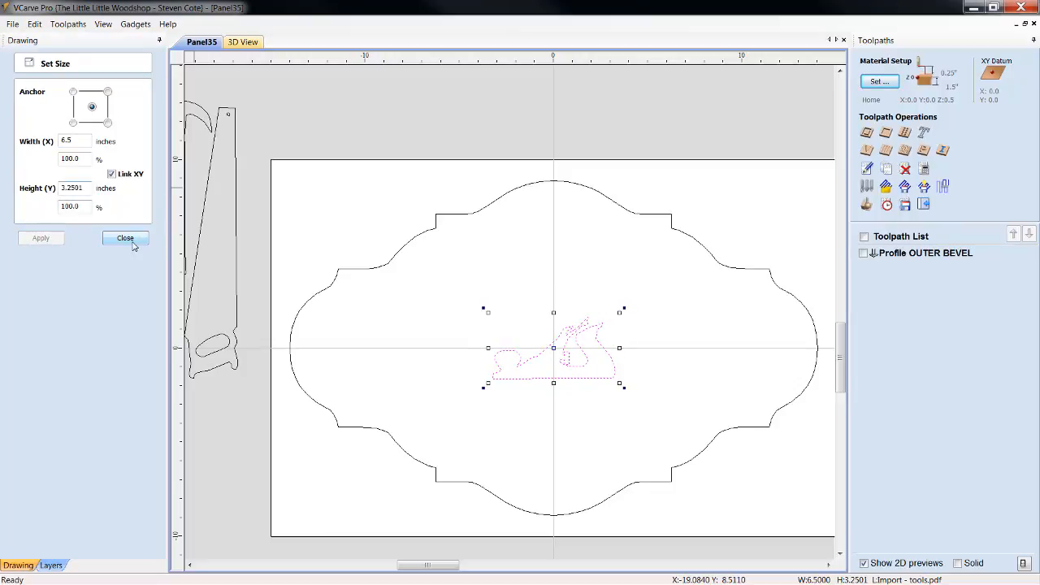
click(133, 240)
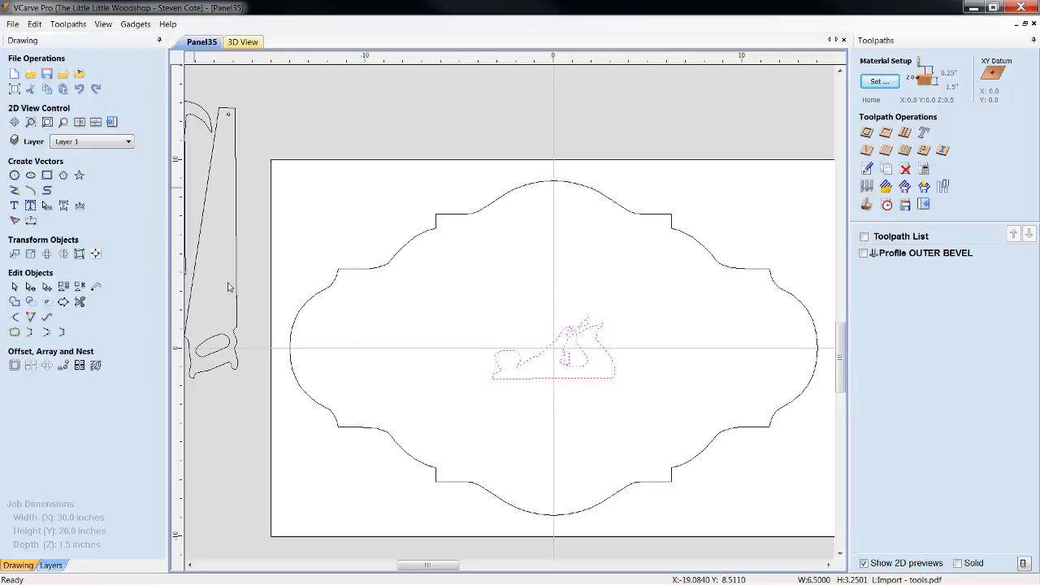
click(585, 411)
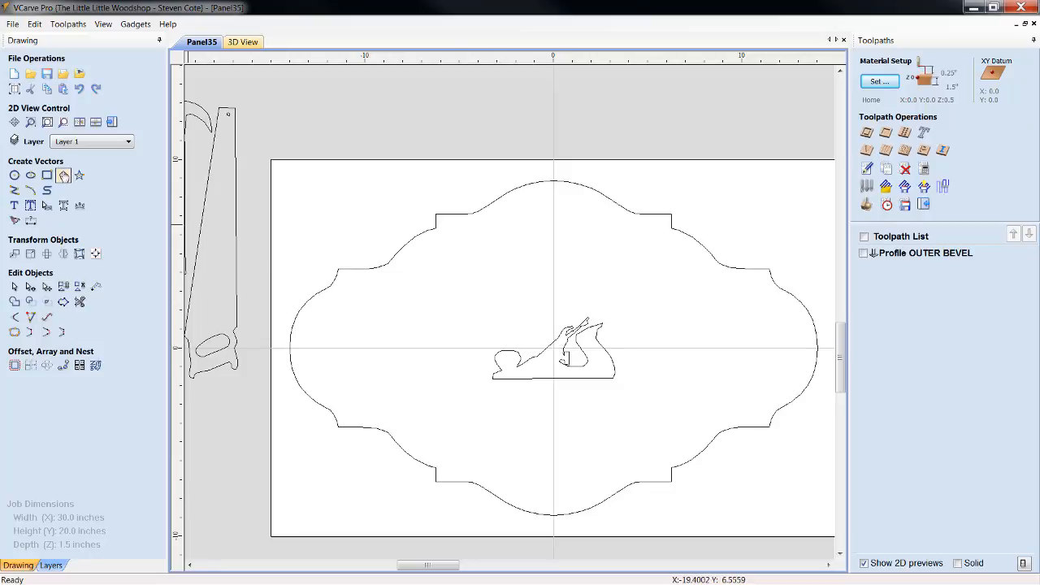
Draw an ellipse about 10.3 inches wide and 5.4 inches high, overlapping the hand plane from the left
click(31, 176)
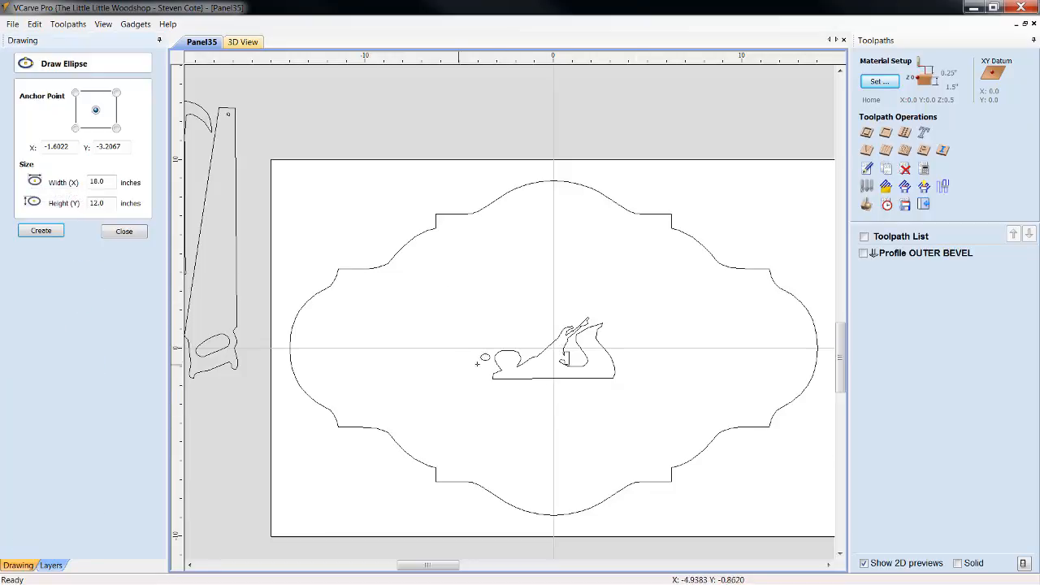
mouse_move(472, 355)
mouse_down()
mouse_move(613, 355)
mouse_move(606, 294)
mouse_move(555, 302)
mouse_move(569, 305)
mouse_up()
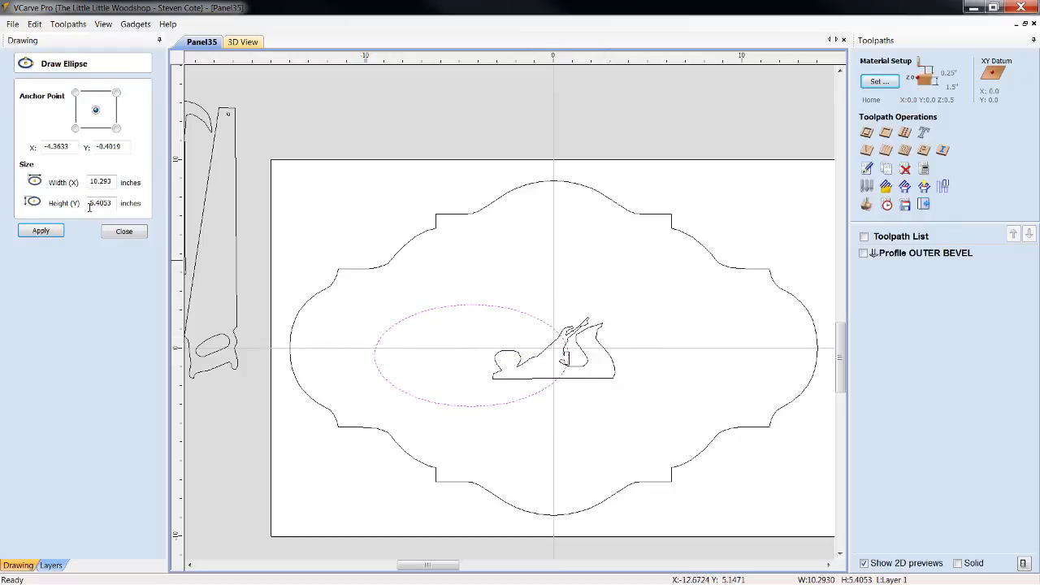
click(124, 231)
Move the ellipse around the hand plane so that it is centered on the material
click(521, 404)
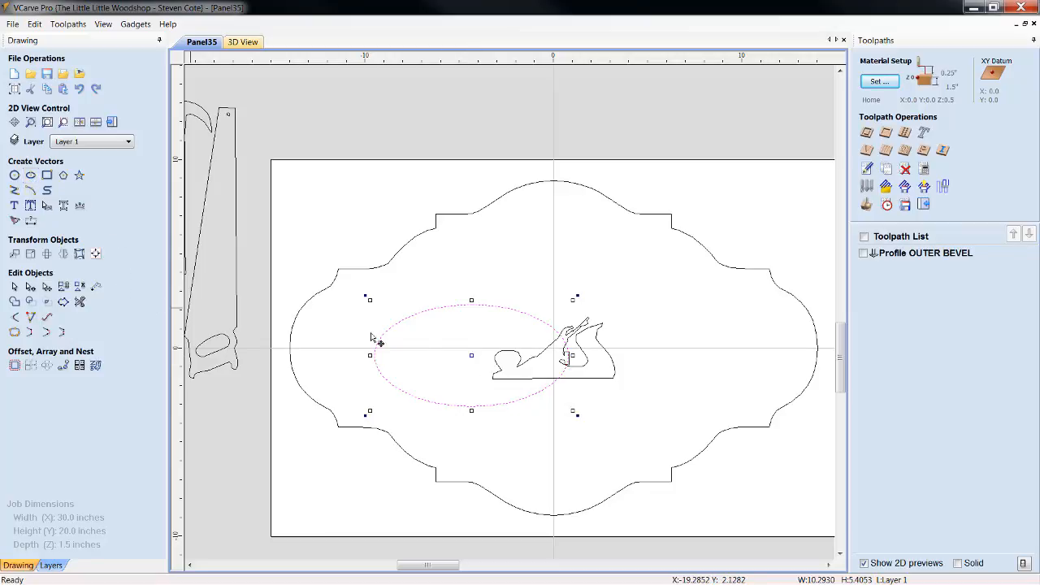
drag(509, 245, 679, 265)
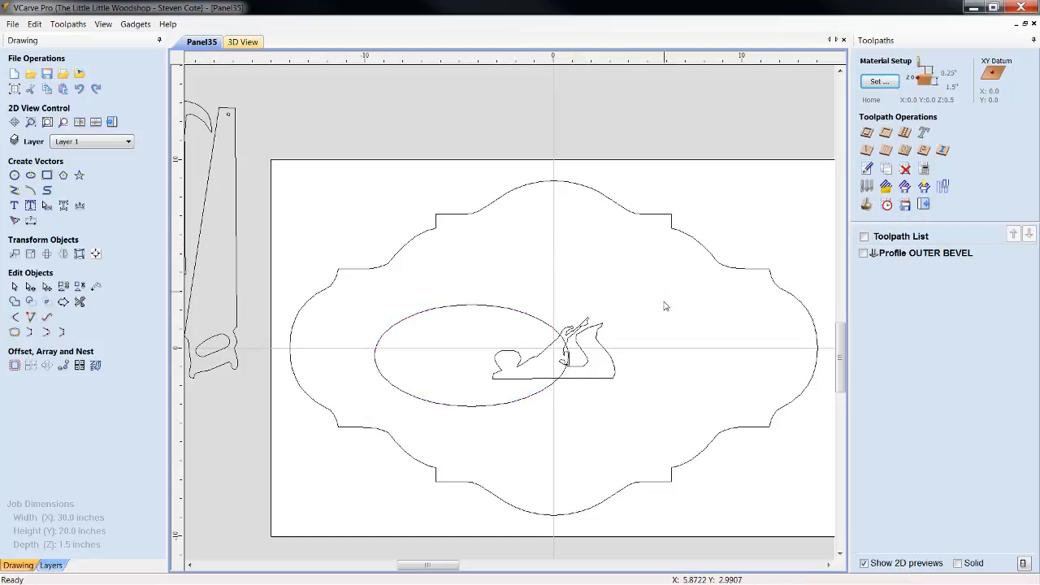
click(520, 406)
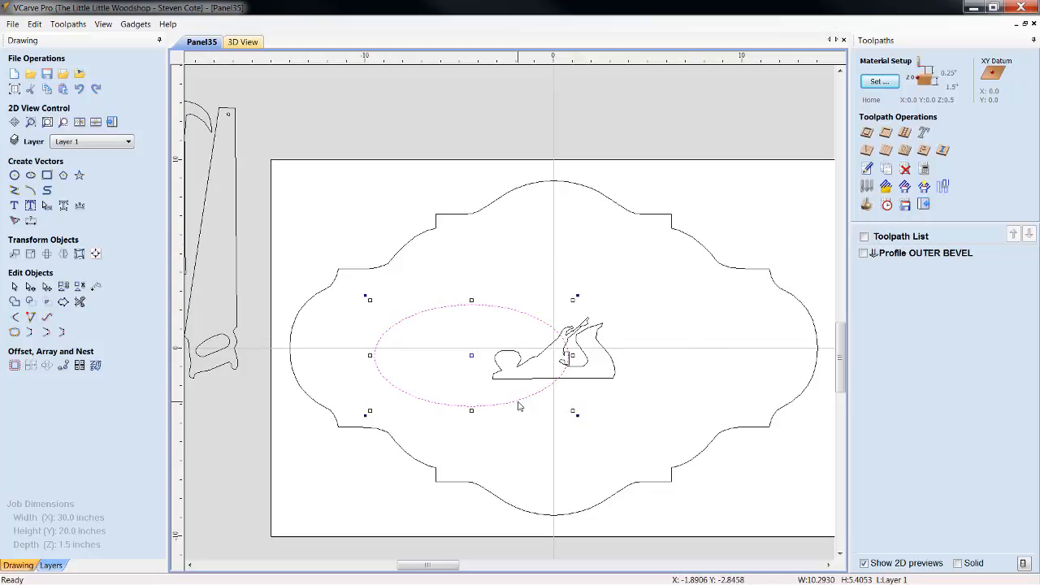
click(471, 364)
click(489, 401)
drag(474, 353, 558, 348)
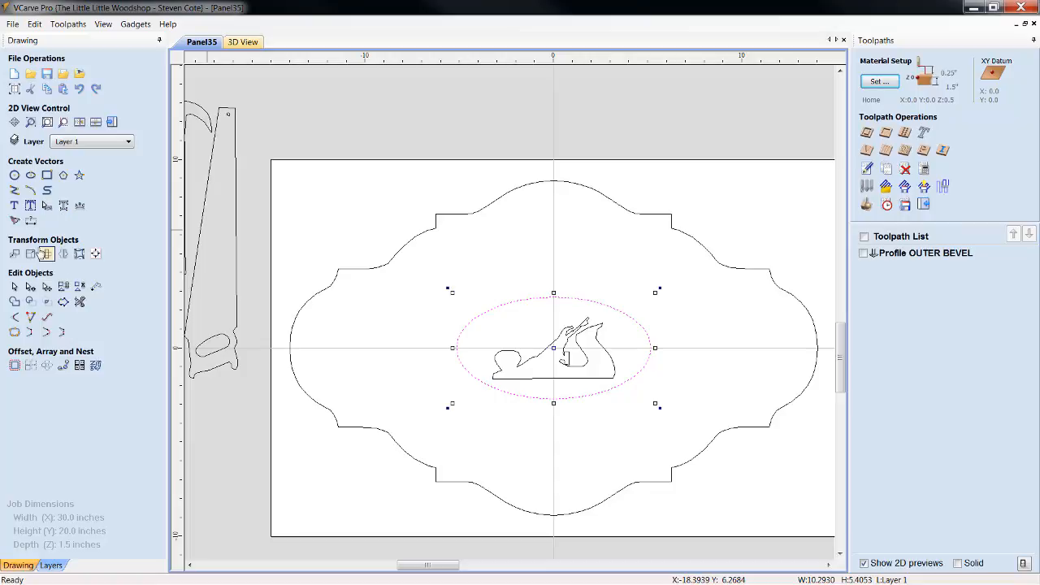
click(96, 255)
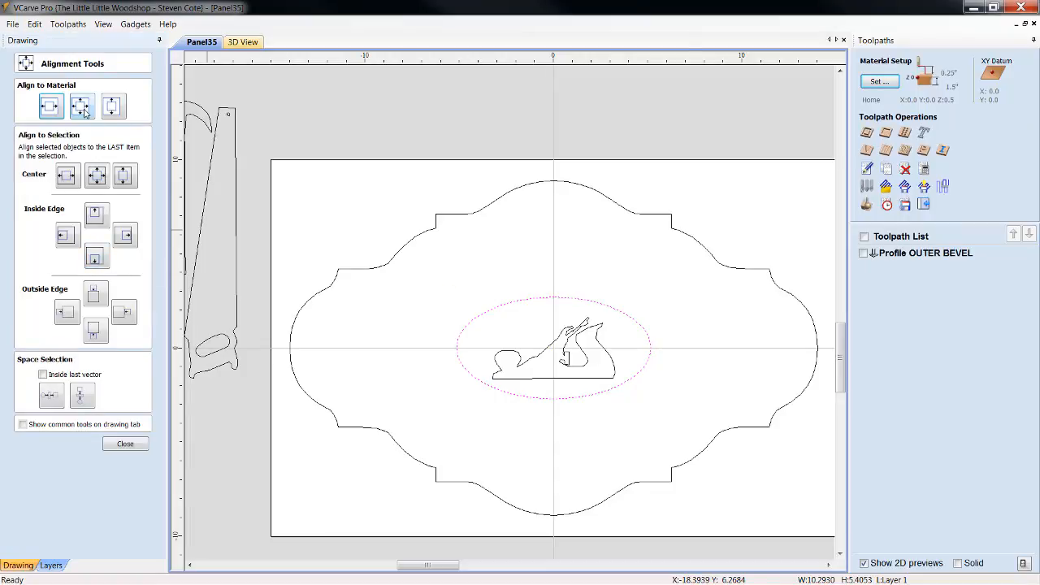
click(126, 445)
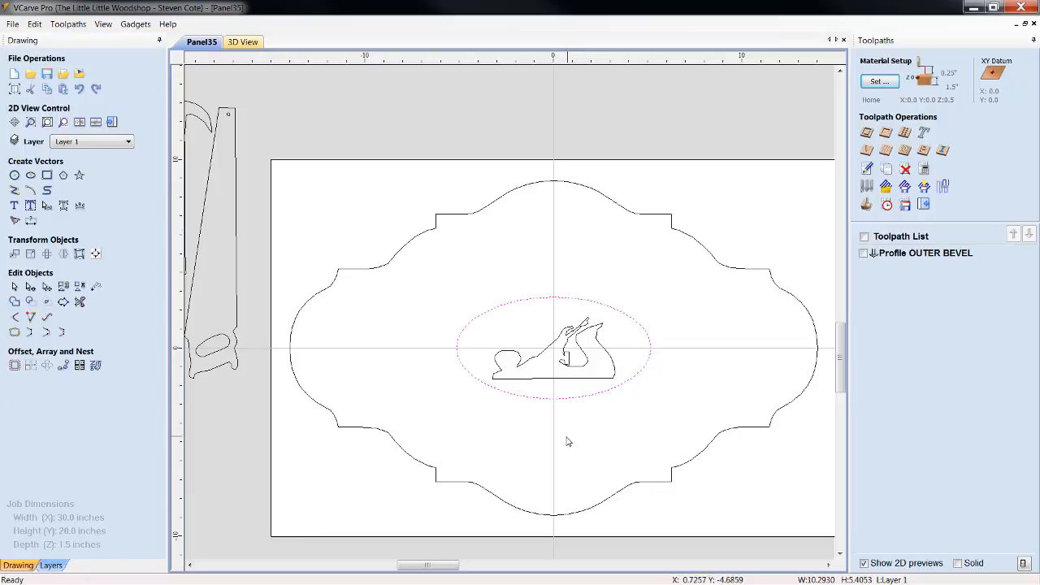
Set the ellipse's width to 10.5 inches with X and Y linked, keeping the center anchor, and deselect it
click(558, 400)
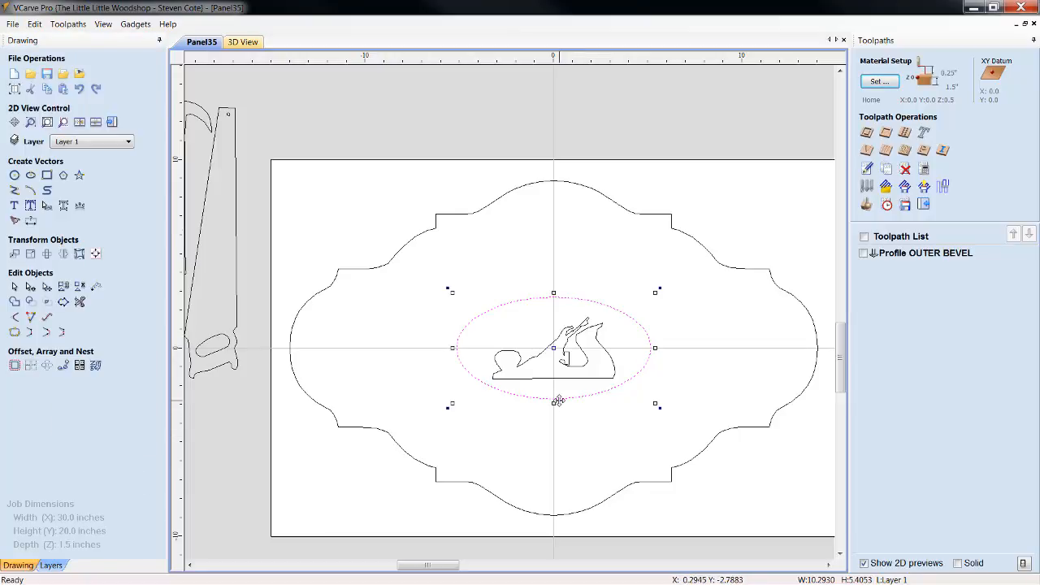
click(31, 255)
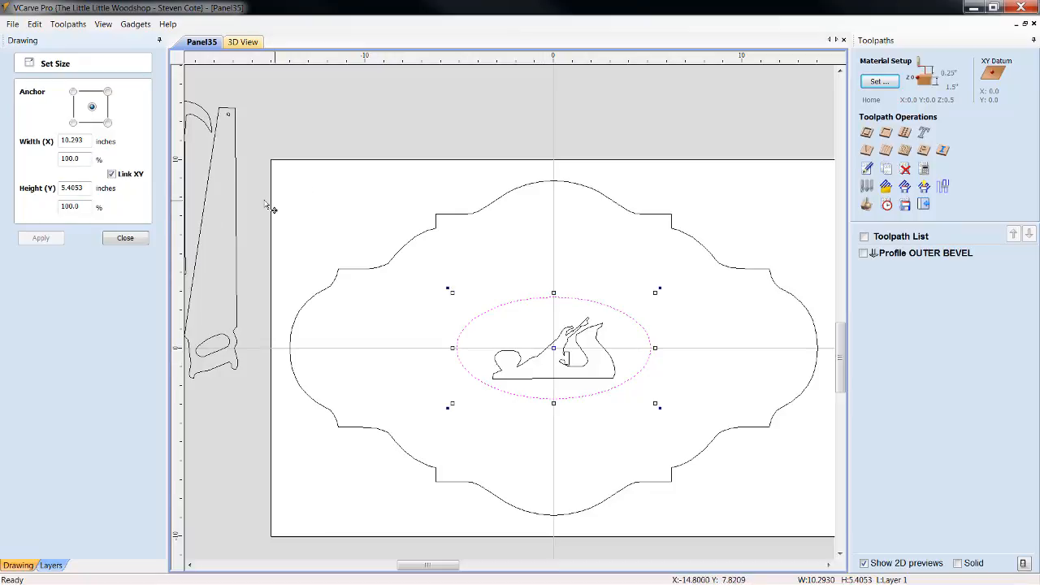
double_click(74, 142)
text(10.5)
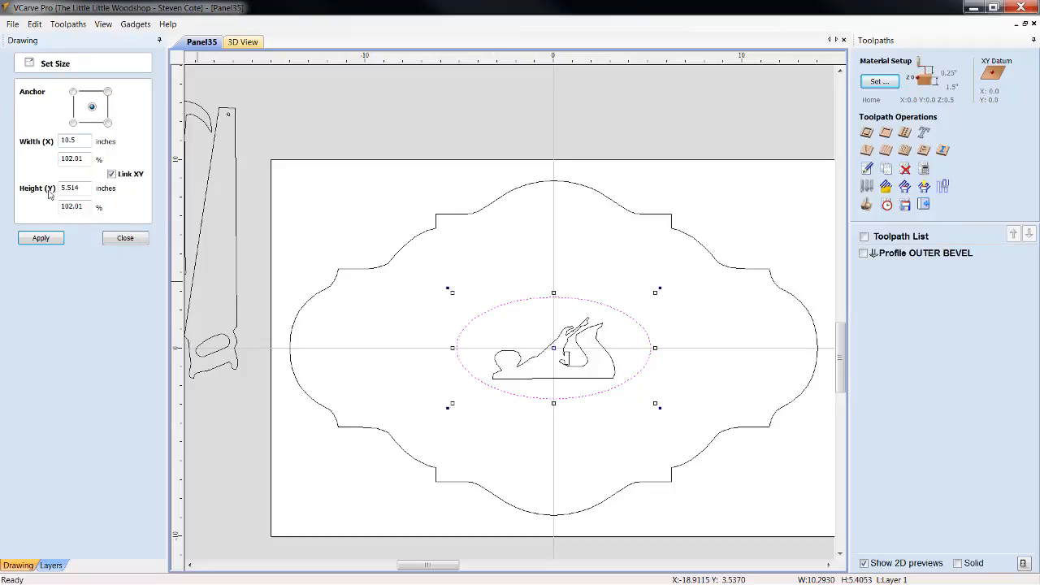
click(39, 238)
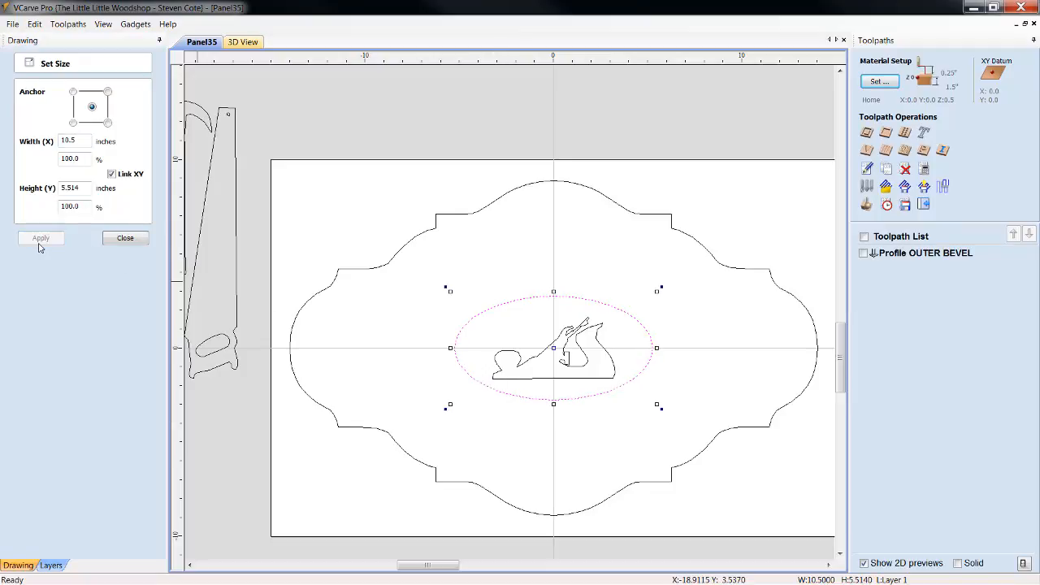
click(130, 240)
click(606, 447)
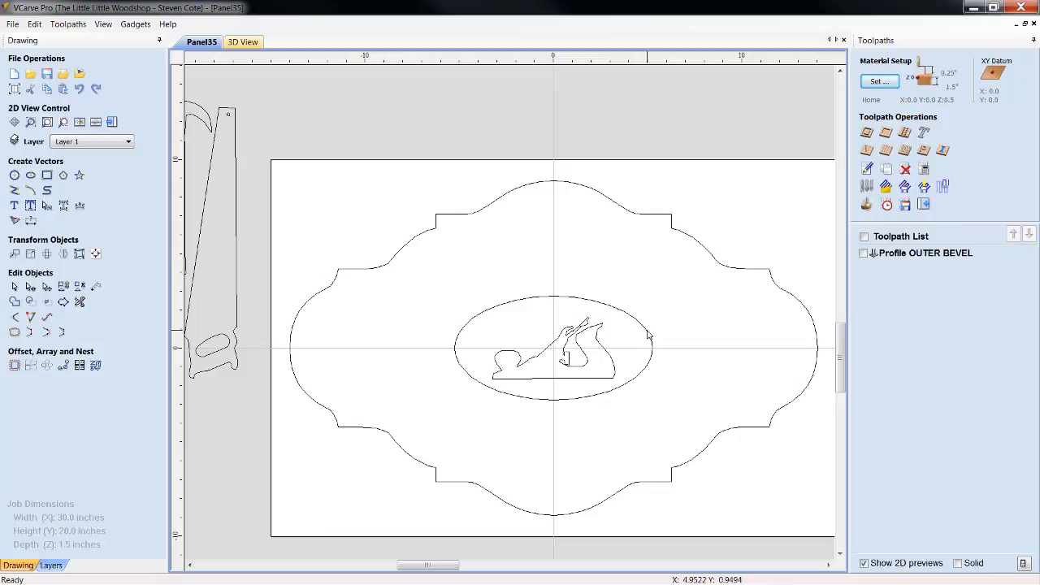
Copy the ellipse around the hand plane and paste a duplicate in the same place
click(649, 334)
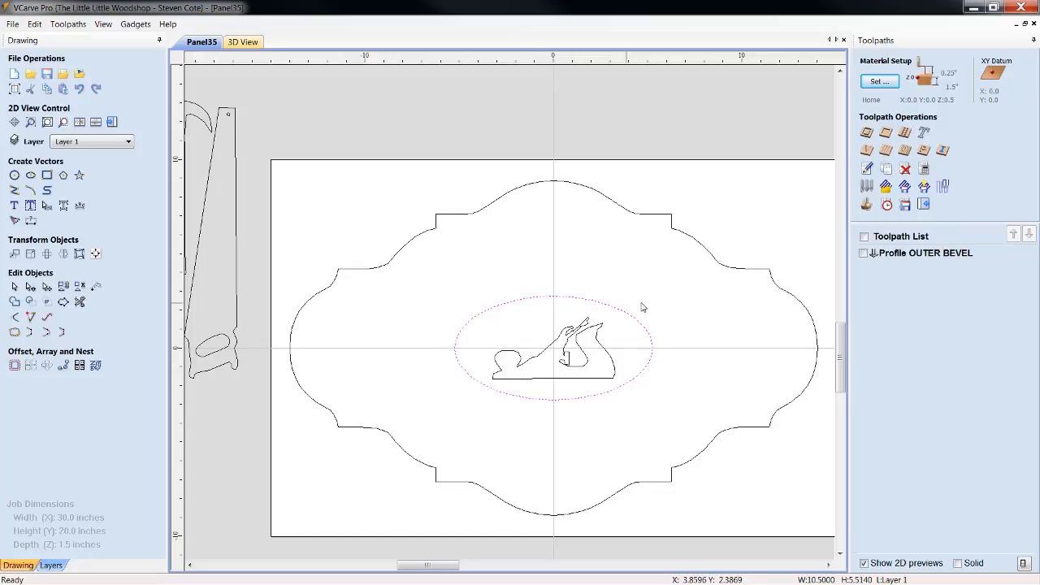
click(564, 297)
right_click(533, 322)
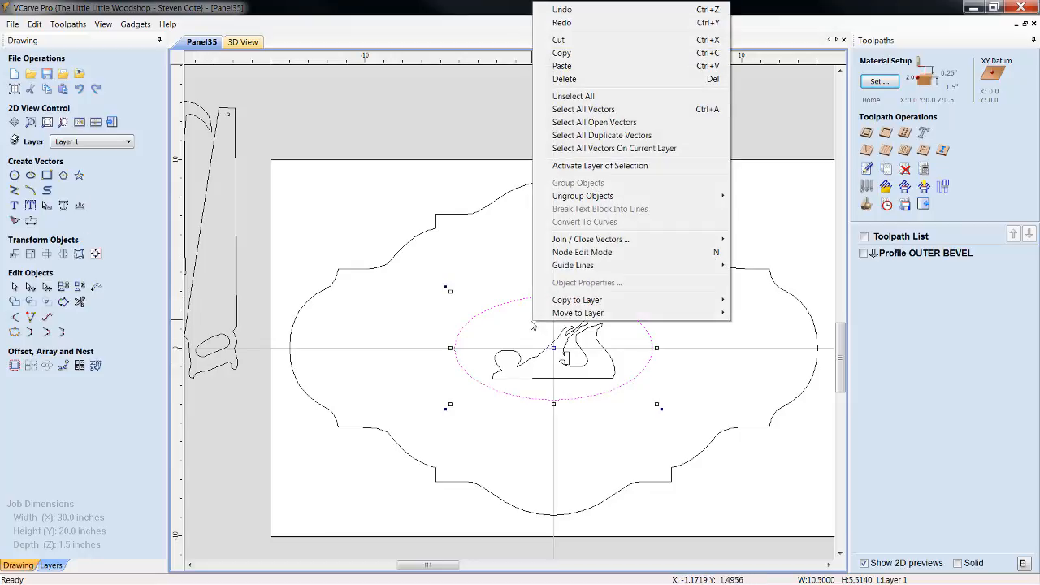
click(575, 54)
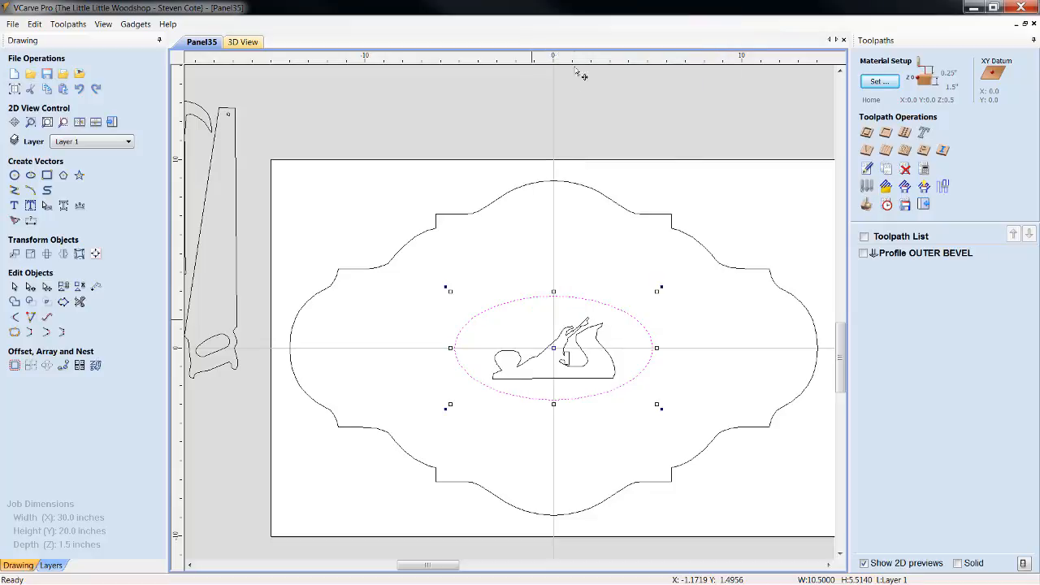
right_click(542, 324)
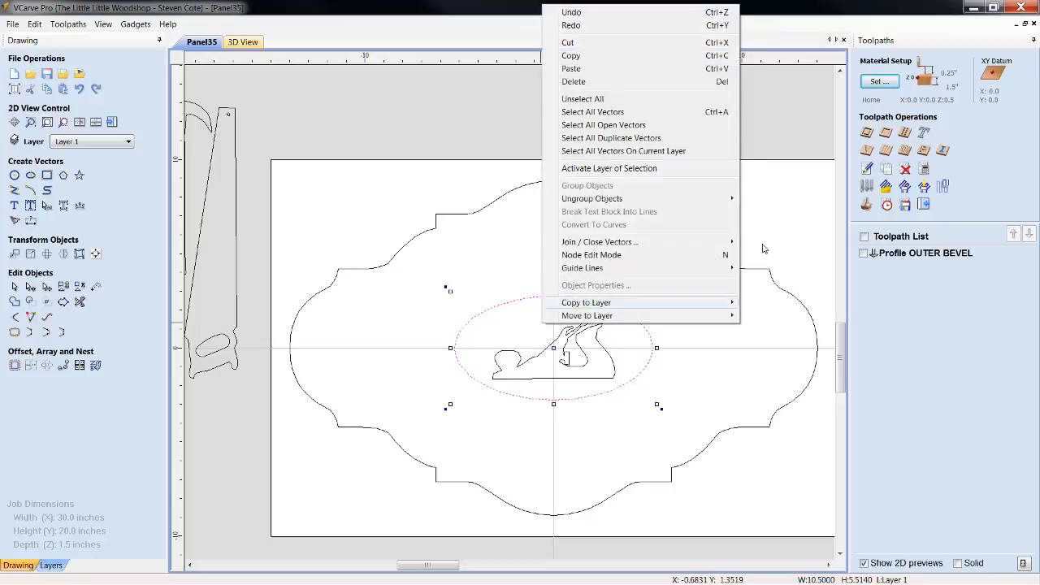
click(575, 68)
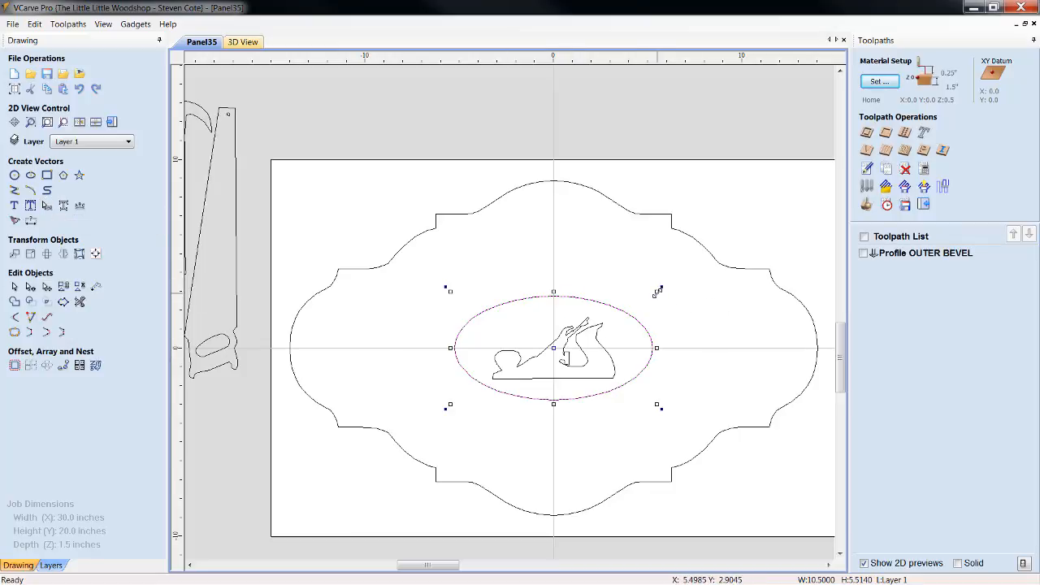
Enlarge the pasted ellipse to about 11.1 by 5.8 inches and center it on the material
drag(657, 294, 669, 284)
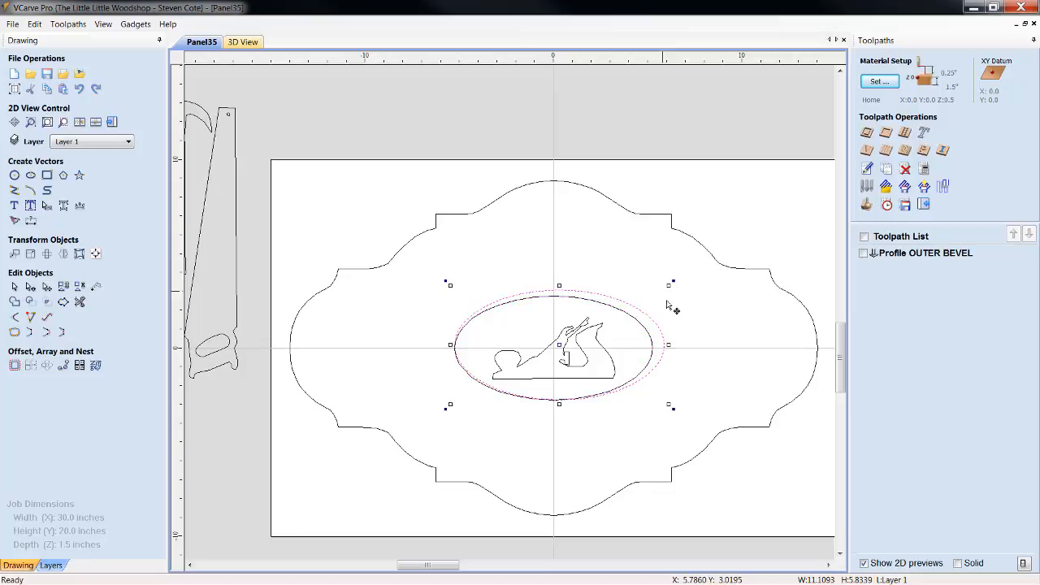
click(95, 255)
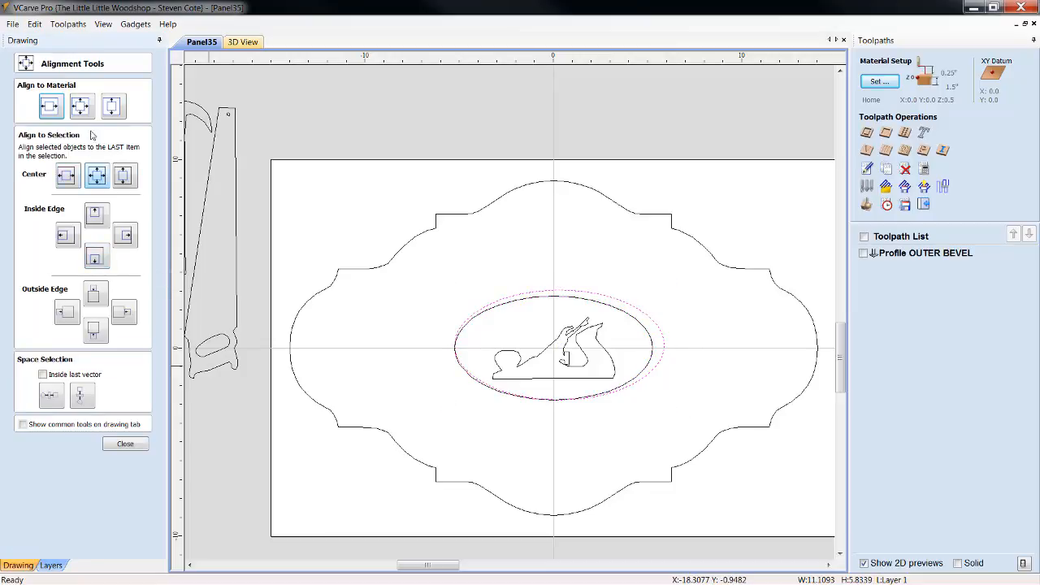
click(81, 107)
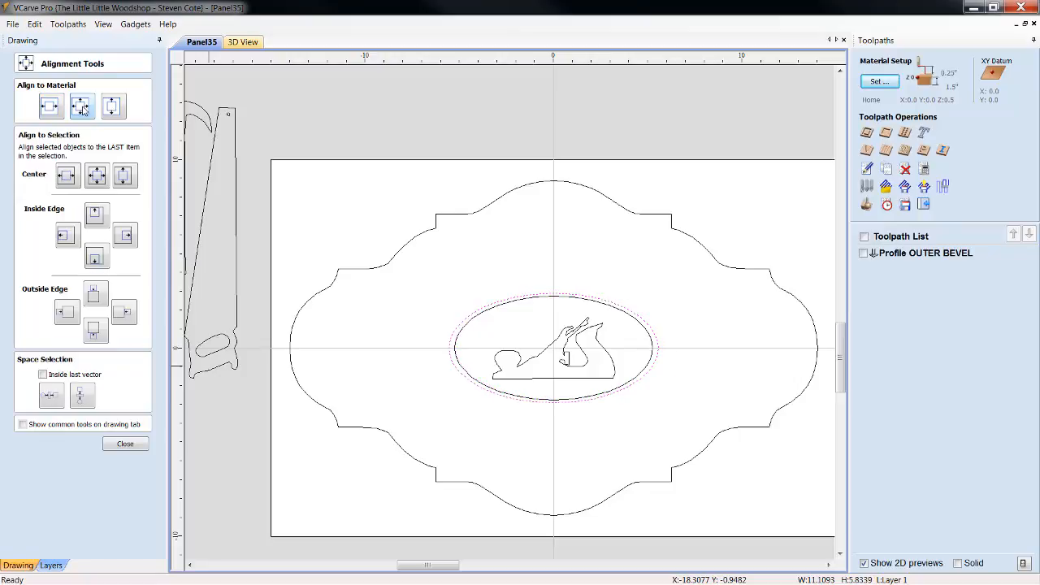
Set the outer ellipse's width to 11.5 inches with X and Y linked, keeping the center anchor
click(126, 444)
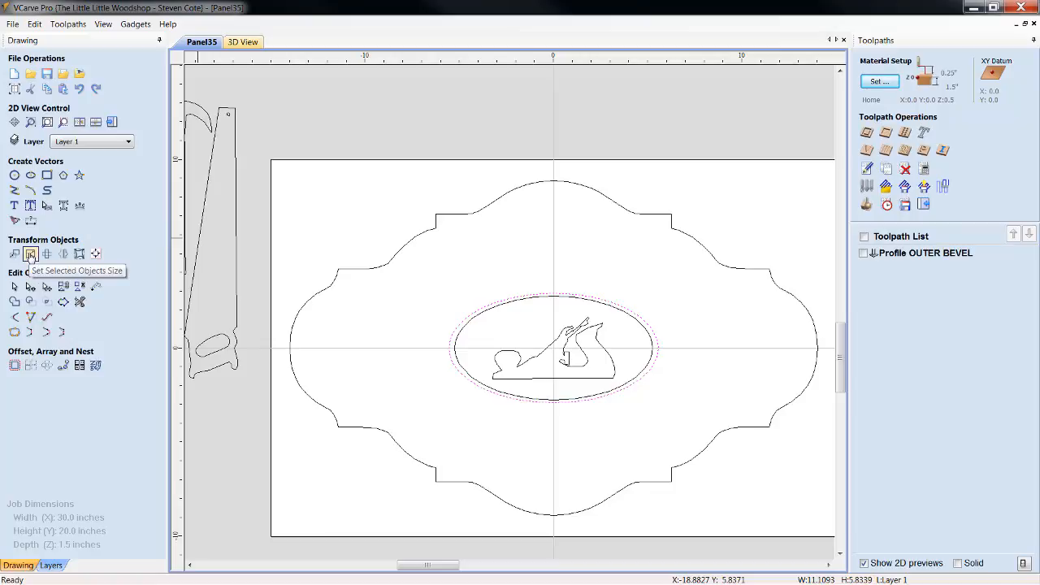
click(30, 254)
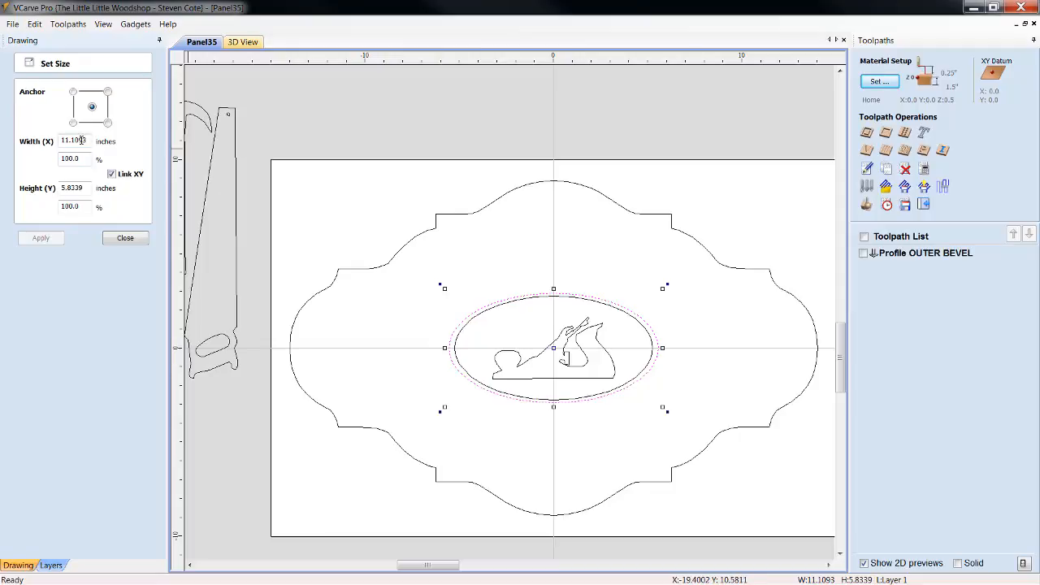
drag(72, 140, 157, 147)
text(5)
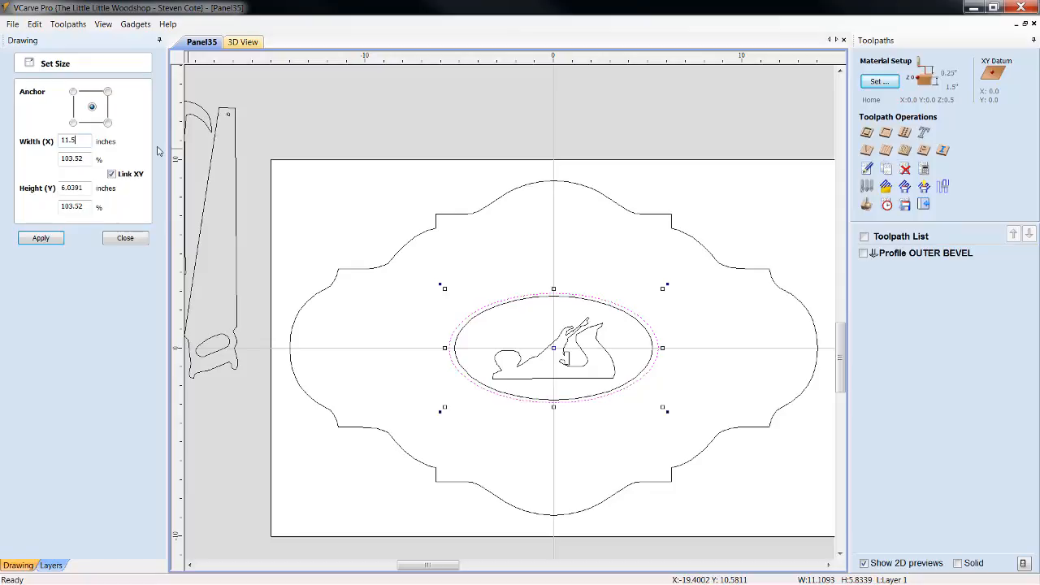
click(40, 238)
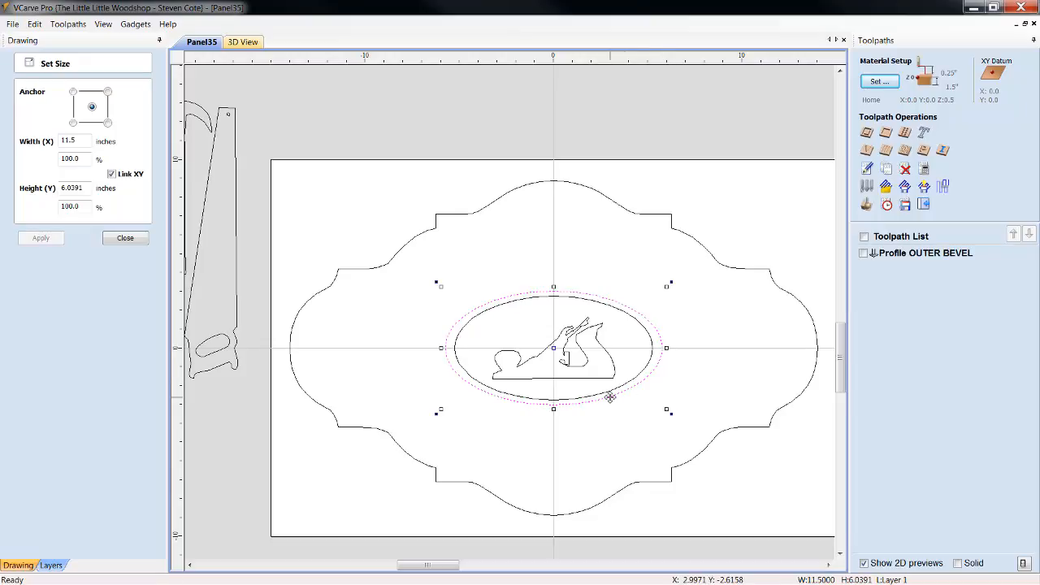
click(125, 238)
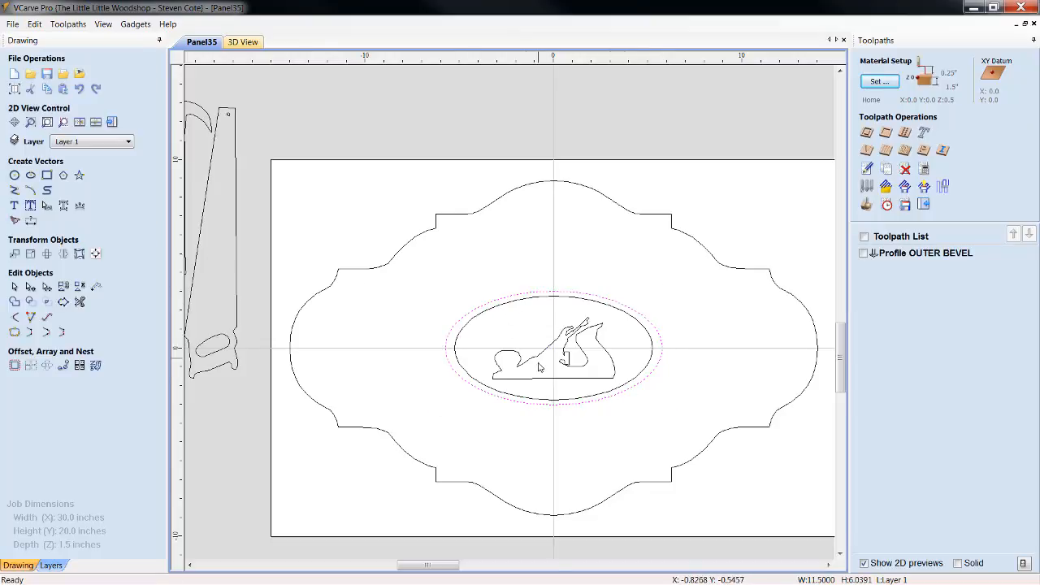
Narrow only the outer ellipse's width to about 11.4 inches, center it on the material and deselect it
click(662, 361)
drag(667, 349, 660, 352)
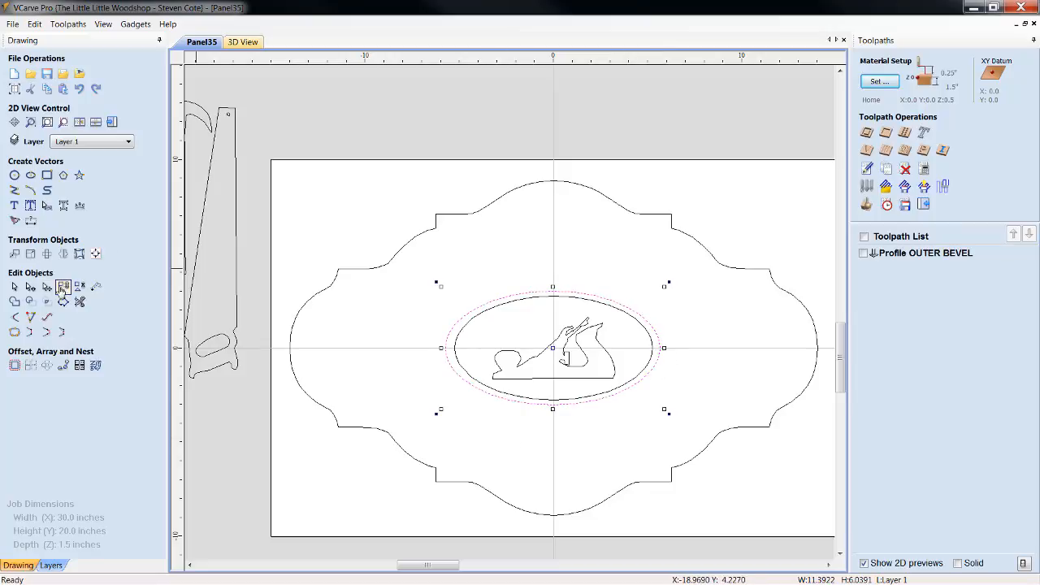
click(96, 255)
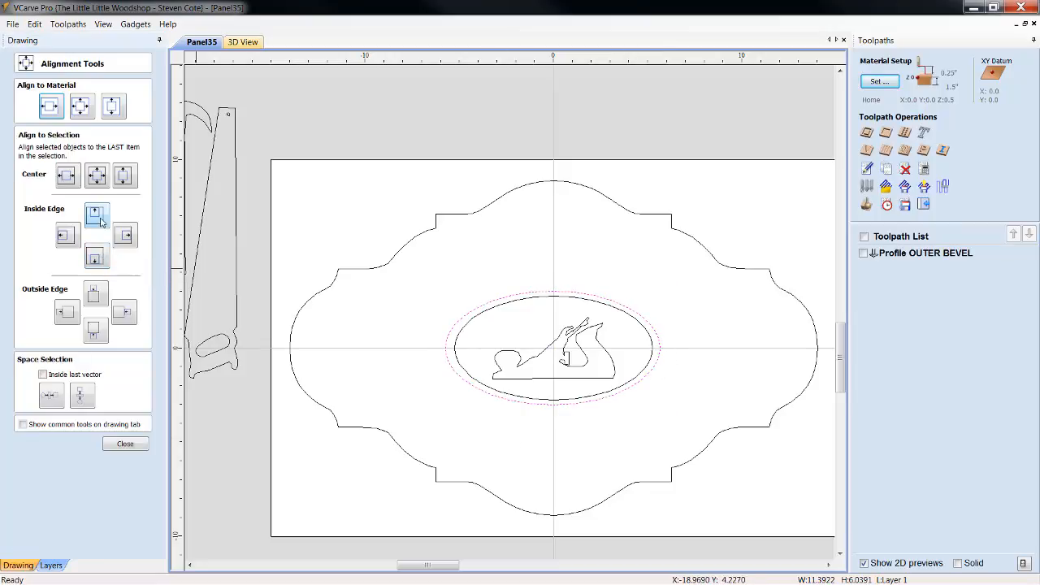
click(84, 111)
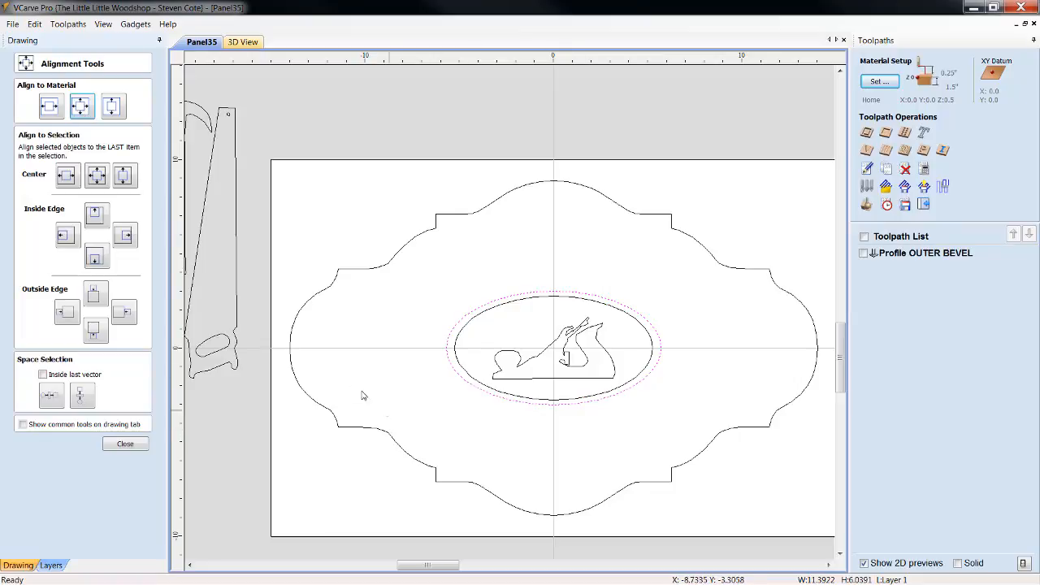
click(125, 444)
click(628, 429)
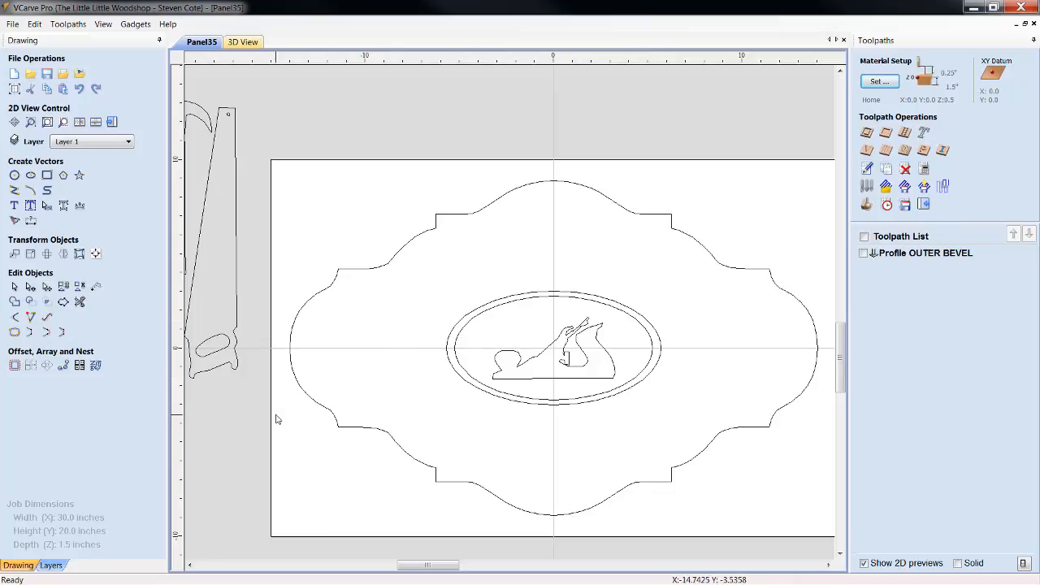
Delete all the leftover tool drawings that lie outside the material, beside the sign panel
scroll(313, 460, down, 3)
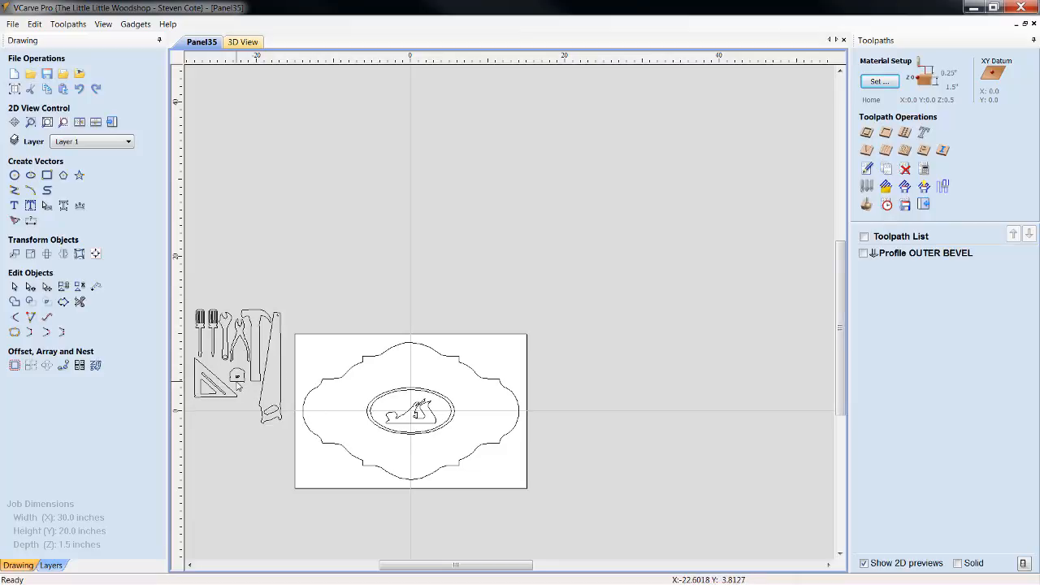
drag(277, 437, 209, 375)
drag(189, 305, 190, 297)
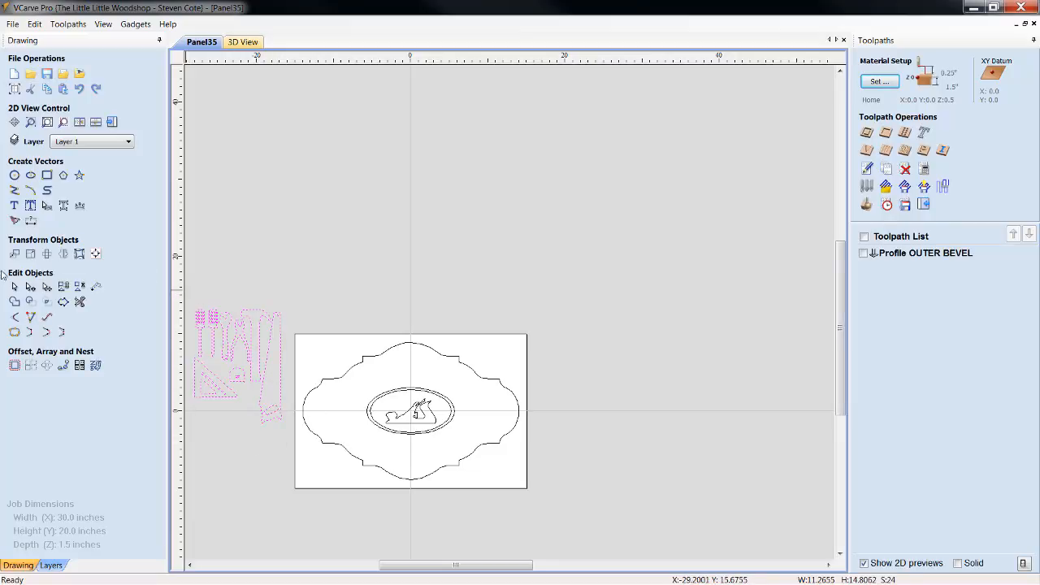
click(332, 240)
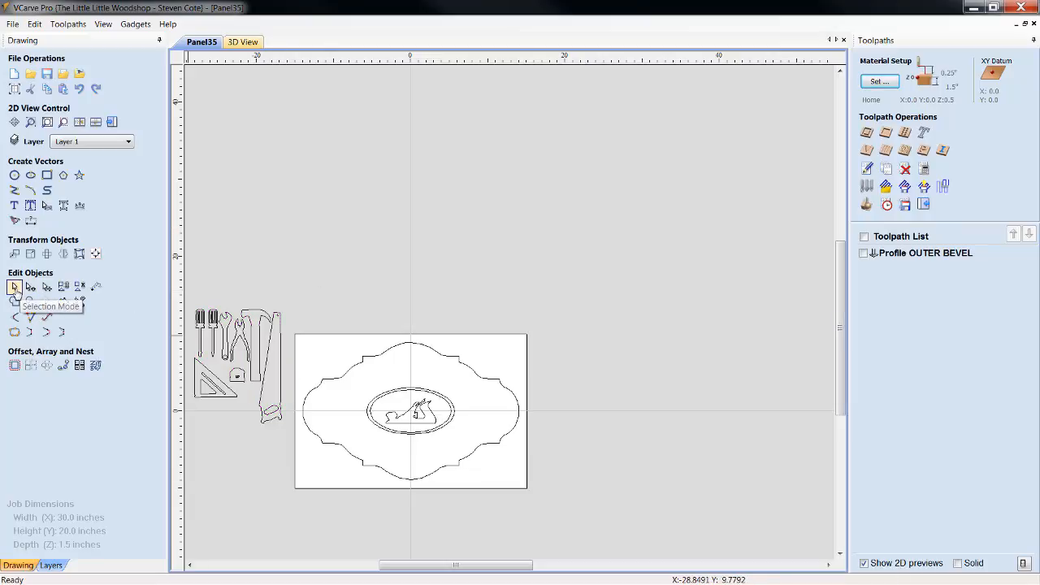
drag(285, 439, 180, 284)
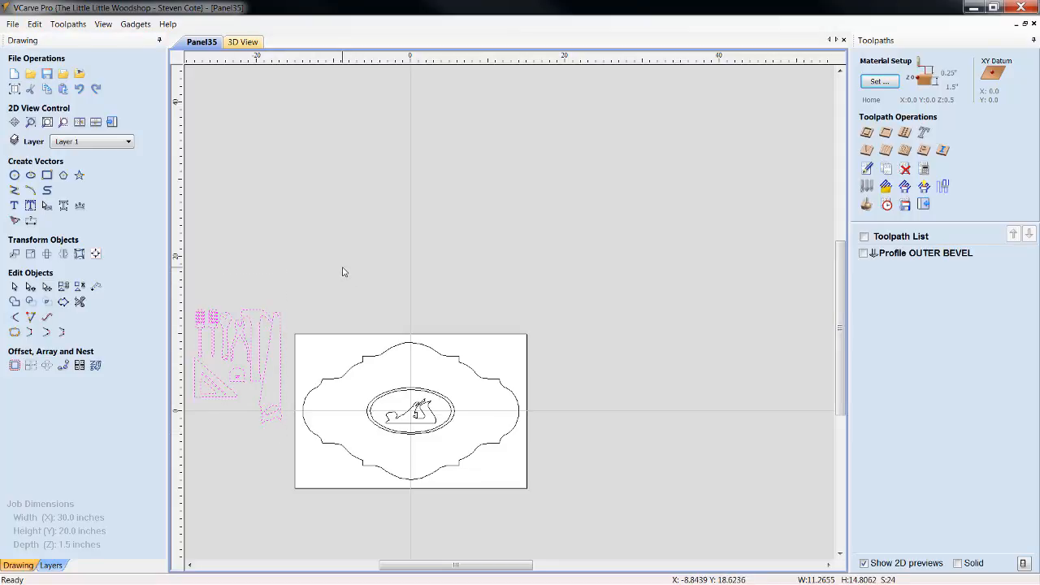
key(Delete)
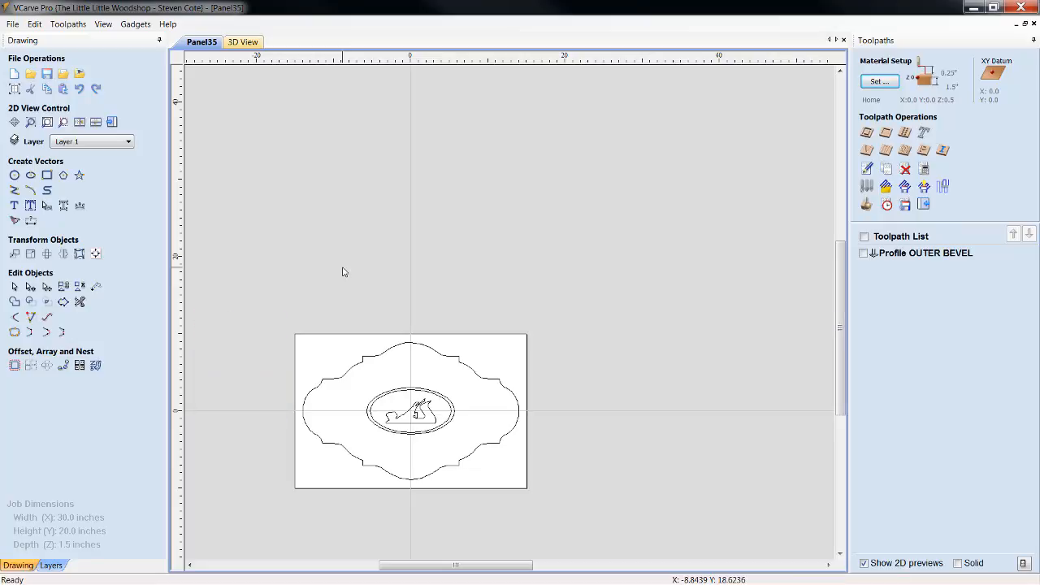
Narrow the outer ellipse a little more, to about 11.3 inches wide, center it on the material and deselect it
scroll(378, 491, up, 1)
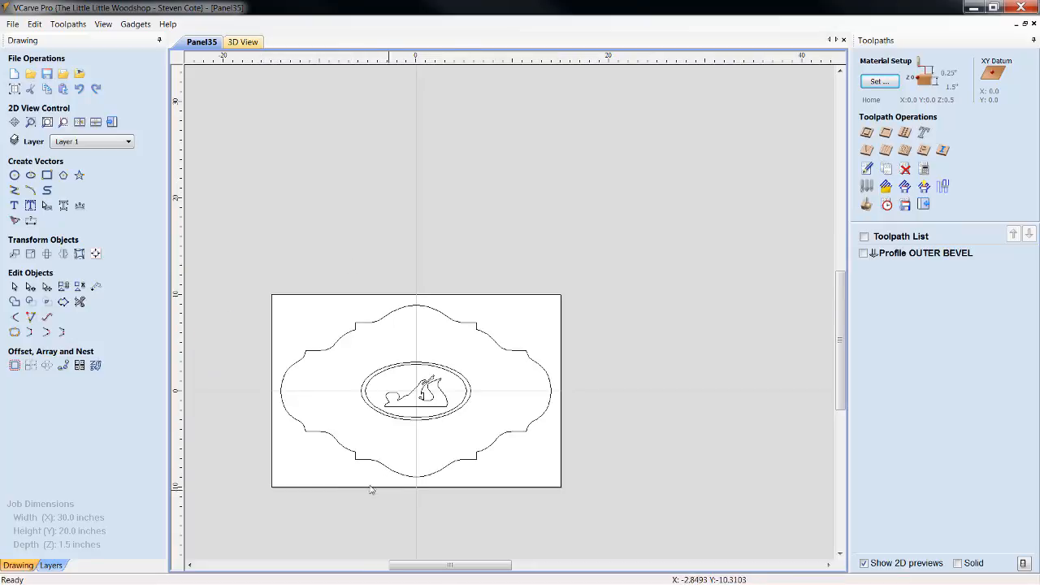
scroll(349, 486, up, 2)
scroll(330, 482, up, 2)
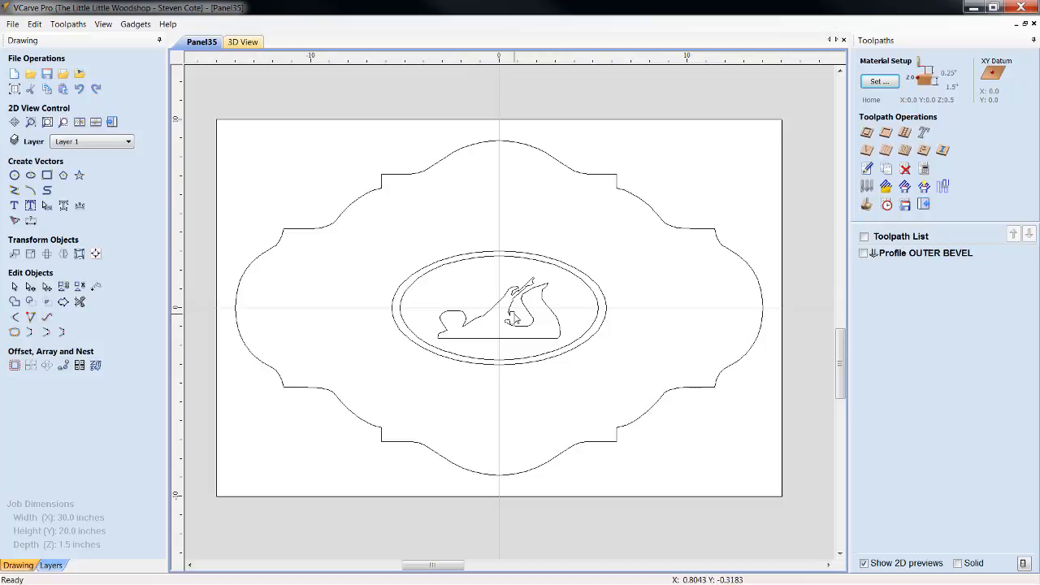
scroll(576, 354, down, 4)
scroll(576, 354, up, 4)
scroll(576, 355, down, 3)
scroll(576, 354, up, 3)
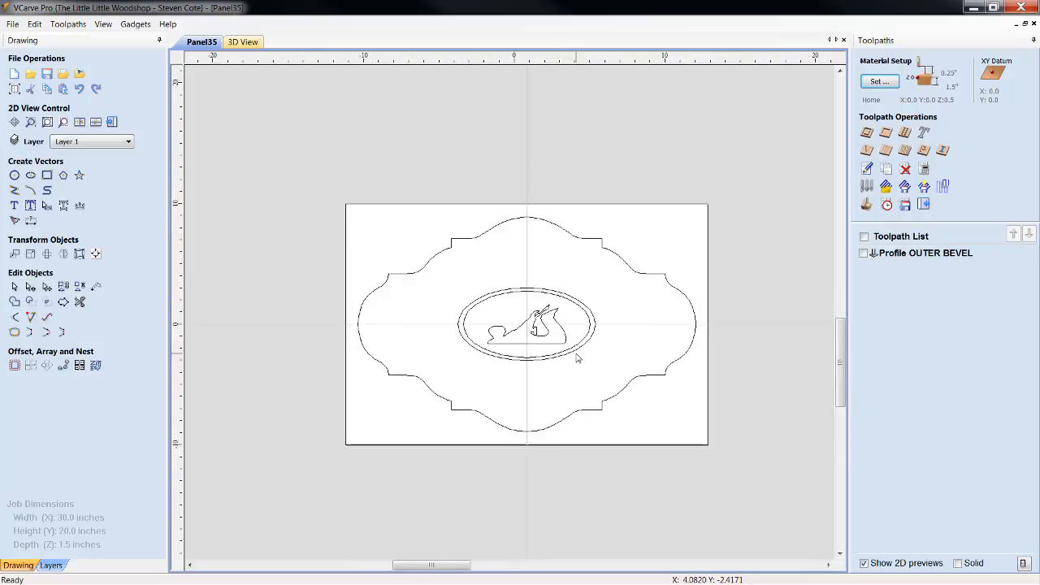
scroll(576, 357, down, 2)
scroll(512, 333, up, 2)
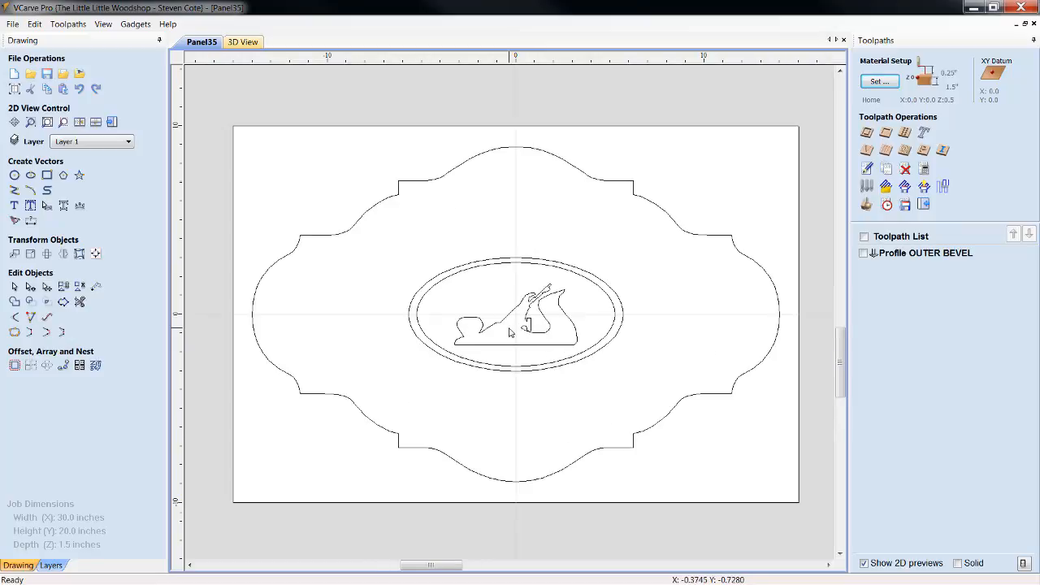
scroll(511, 332, up, 1)
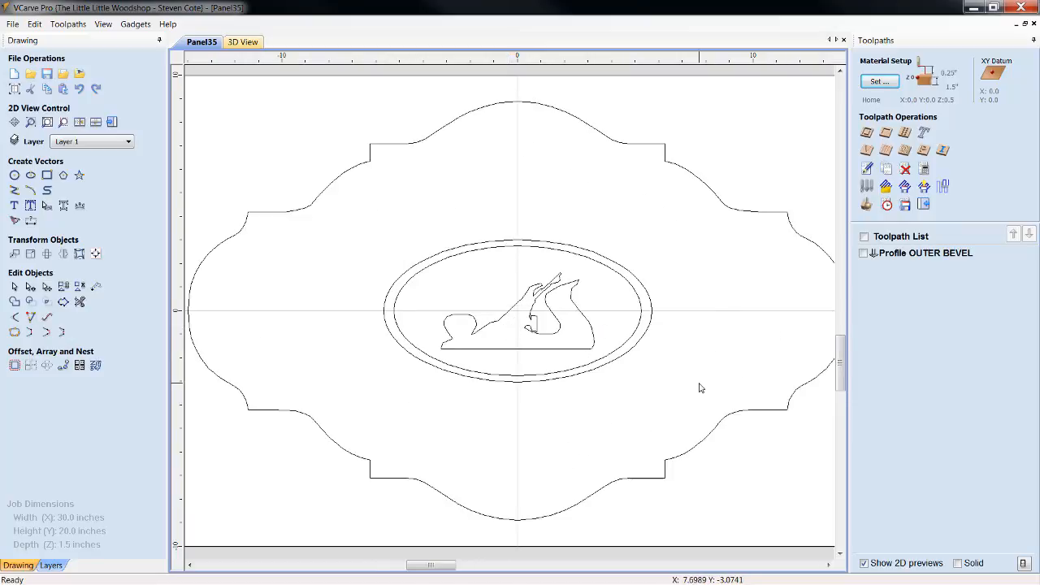
click(652, 319)
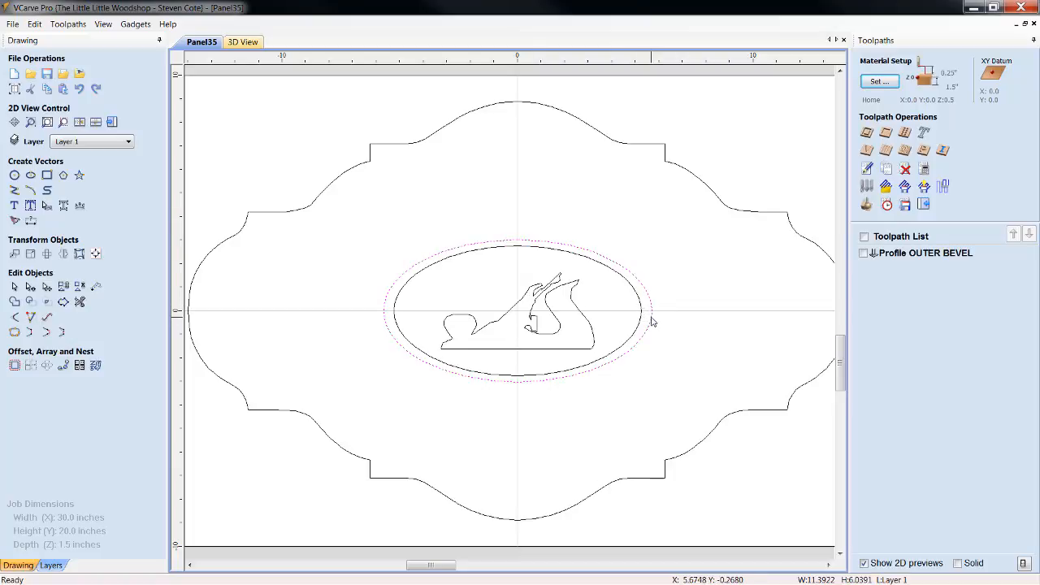
drag(657, 310, 650, 315)
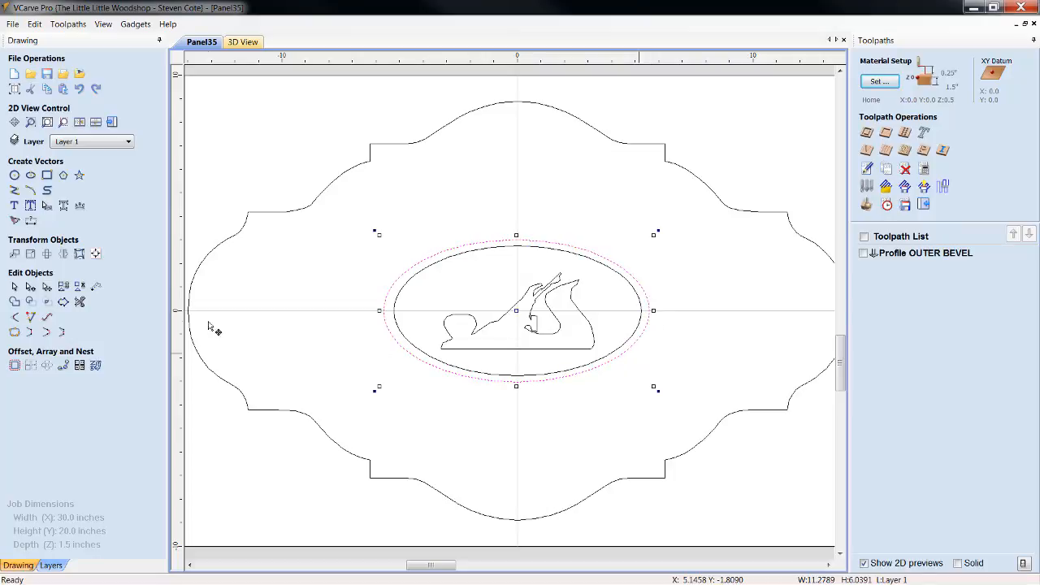
click(96, 254)
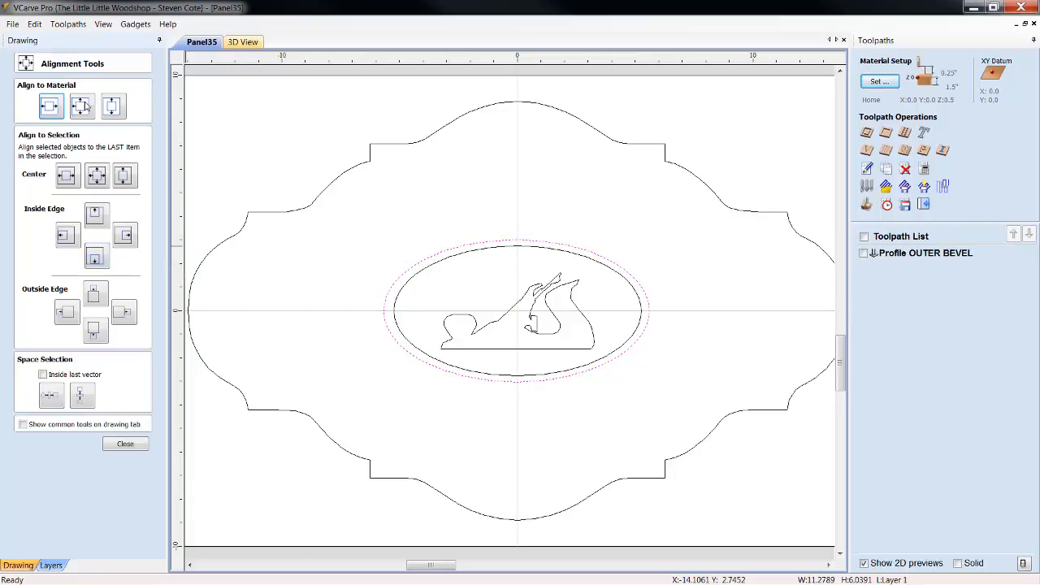
click(81, 107)
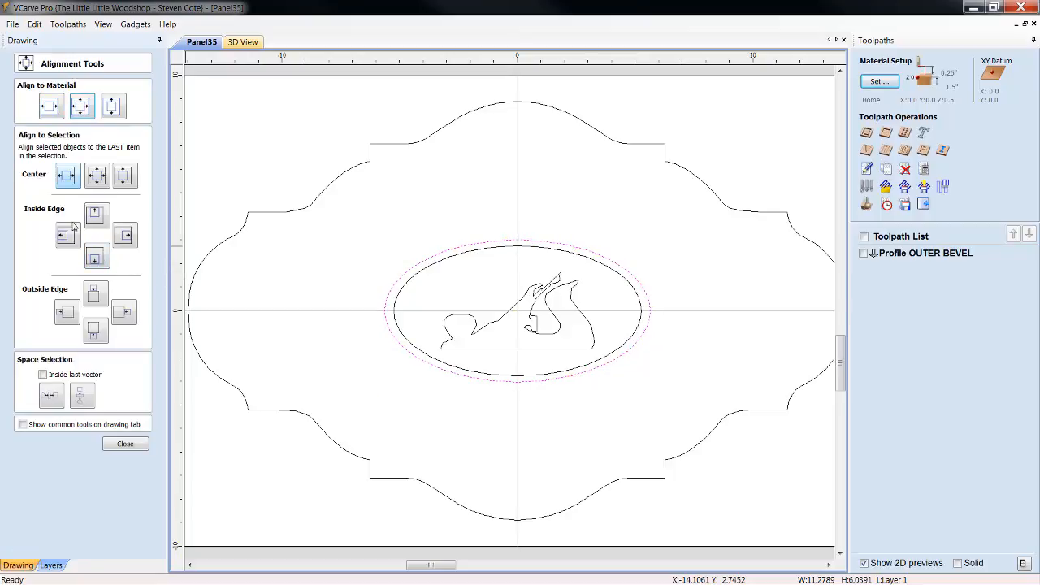
click(125, 444)
click(502, 441)
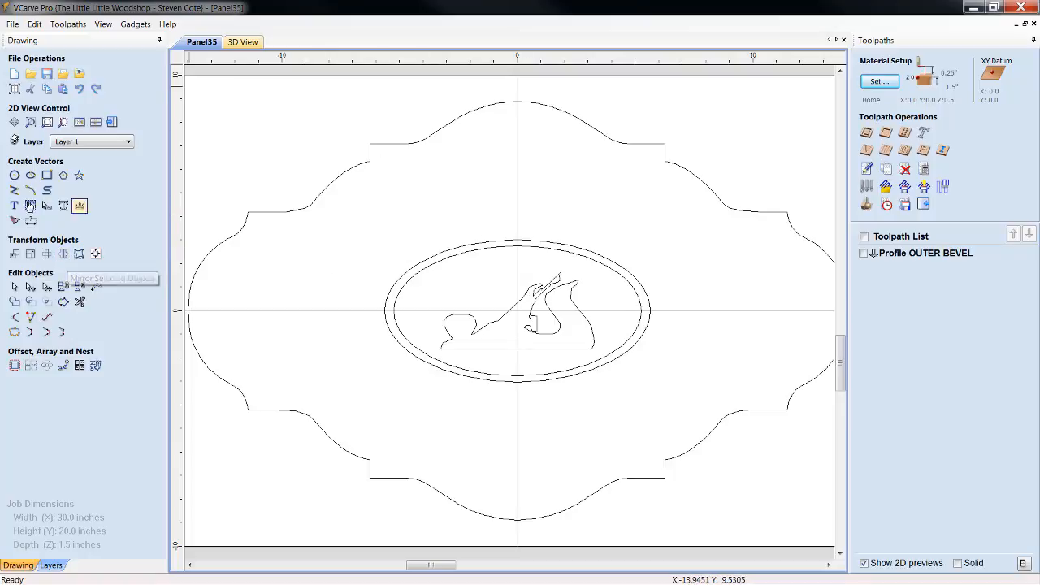
Create the text "JS" in bold French Script MT, center-aligned with a 3.0 inch text height
click(15, 207)
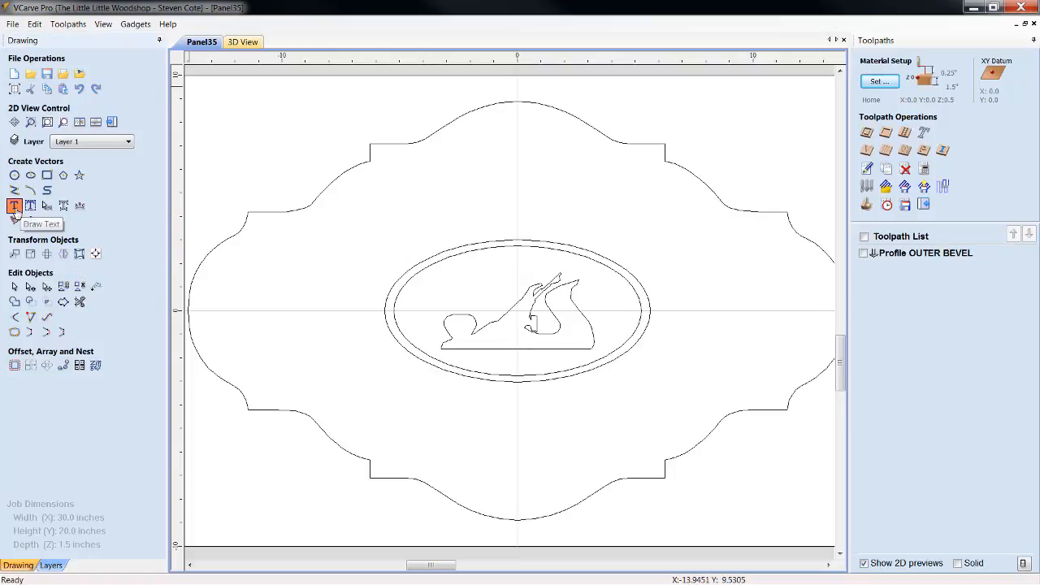
click(141, 220)
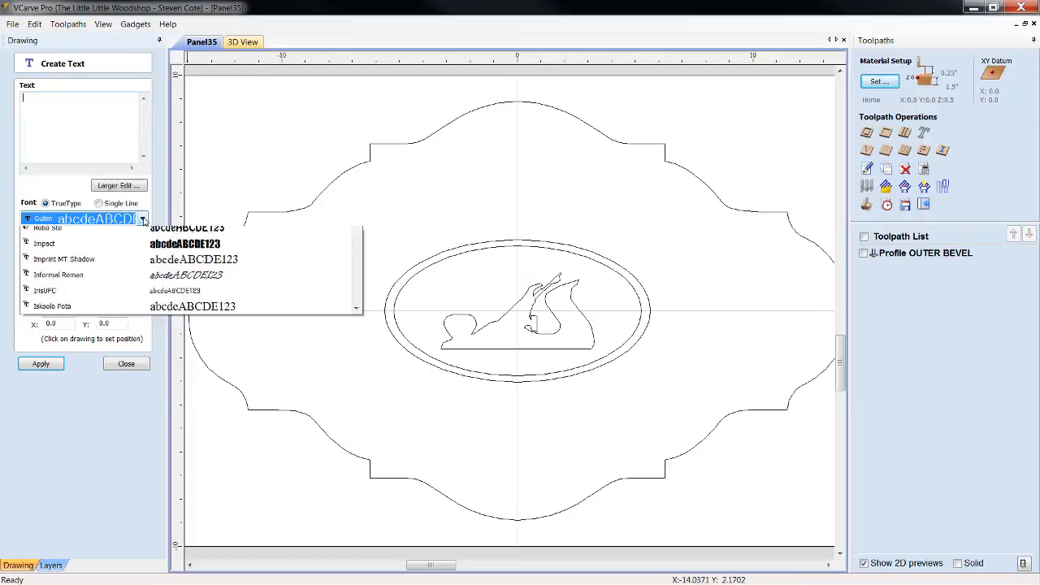
scroll(129, 304, up, 1)
scroll(128, 304, up, 3)
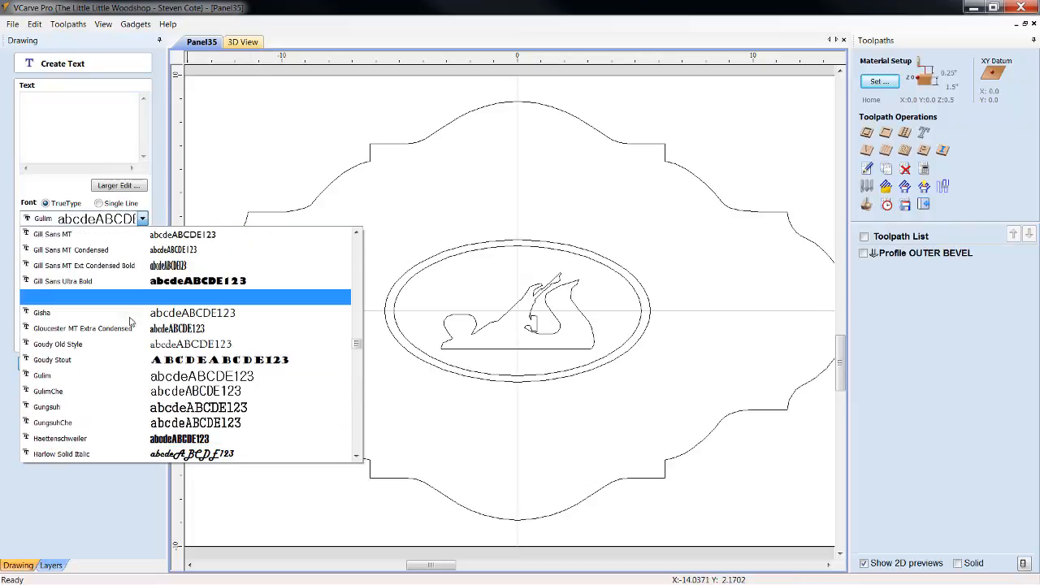
scroll(186, 406, up, 3)
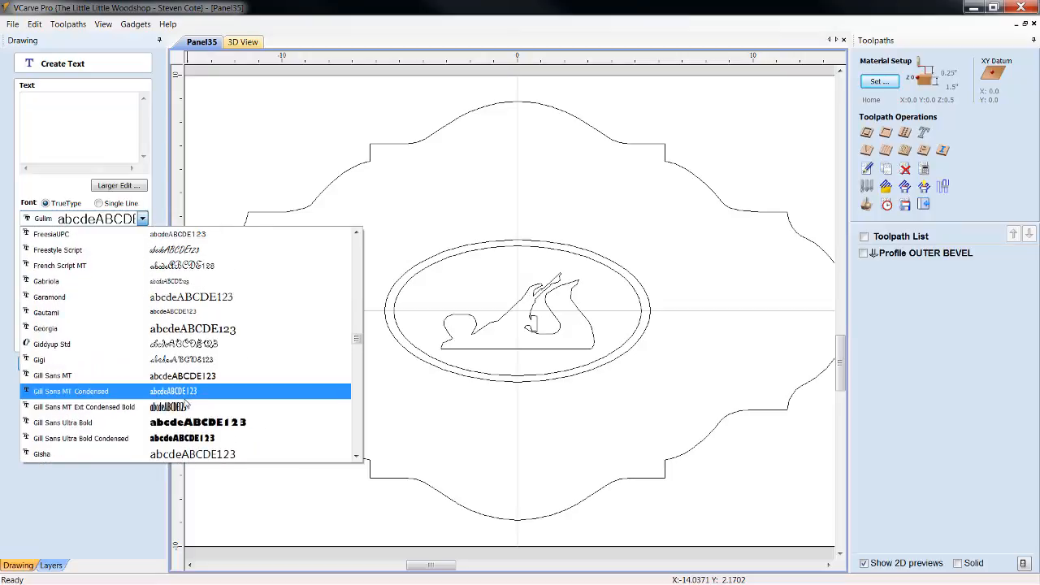
scroll(186, 406, up, 2)
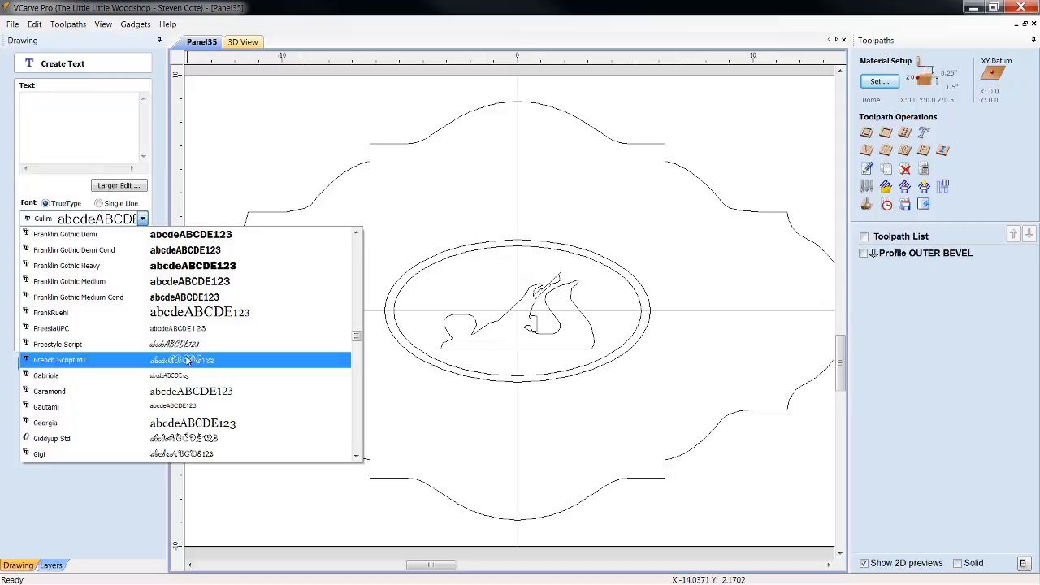
click(186, 361)
click(83, 104)
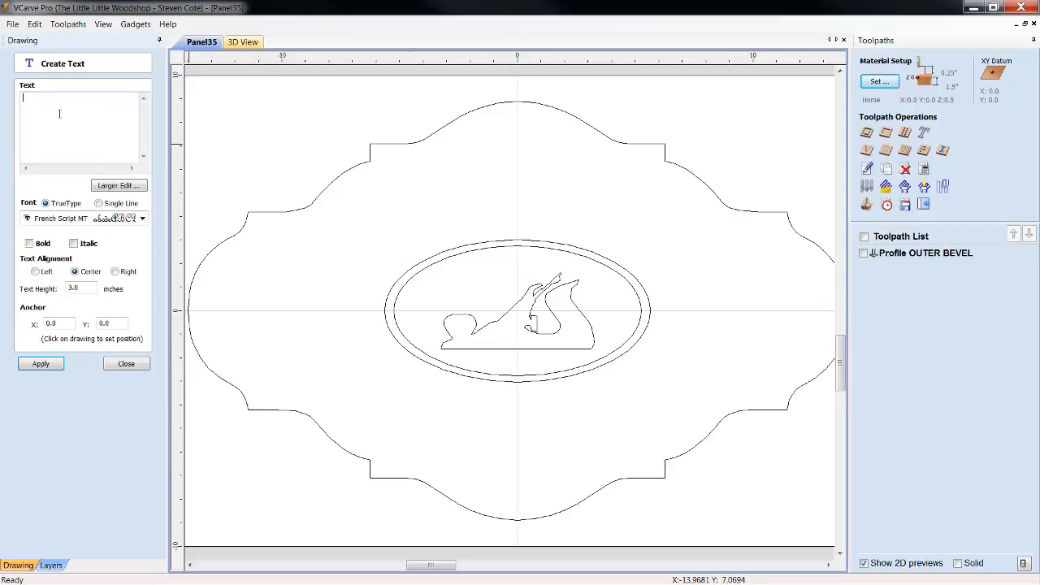
click(28, 244)
click(41, 363)
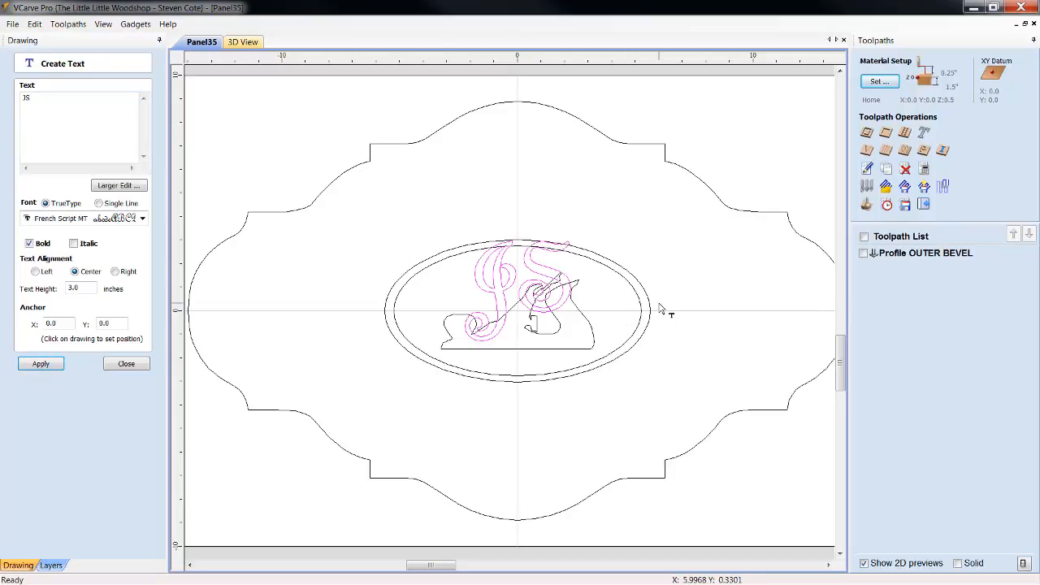
Move the "JS" text above the ellipses, to about X -0.86 and Y 4.32, and deselect it
click(512, 291)
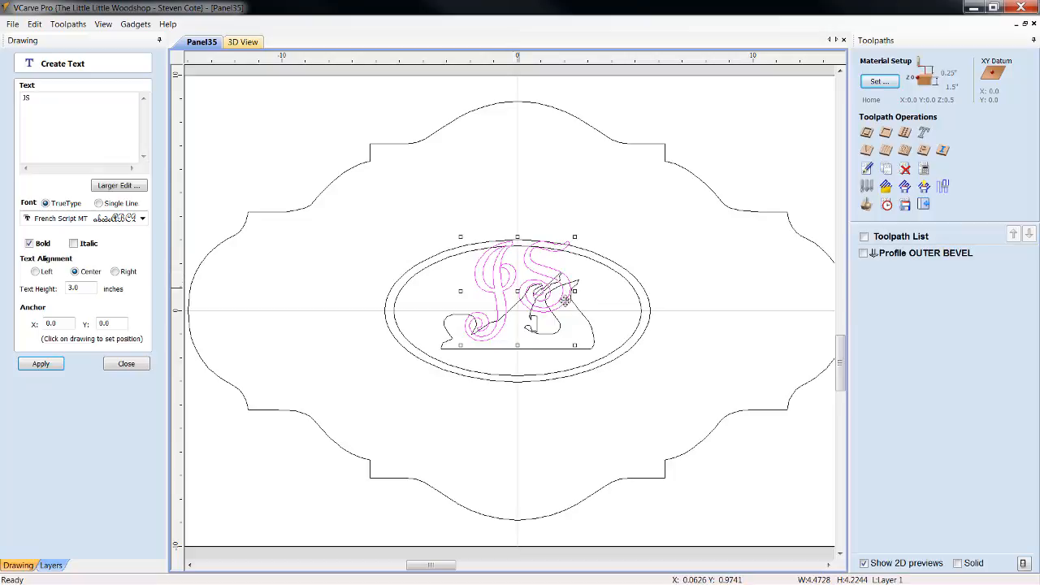
drag(509, 294, 501, 189)
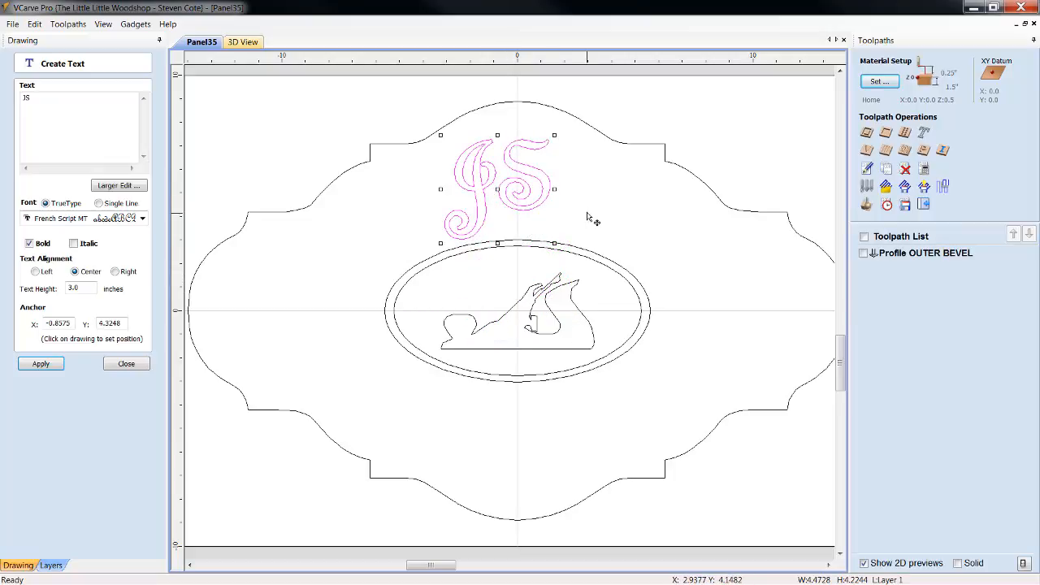
click(400, 250)
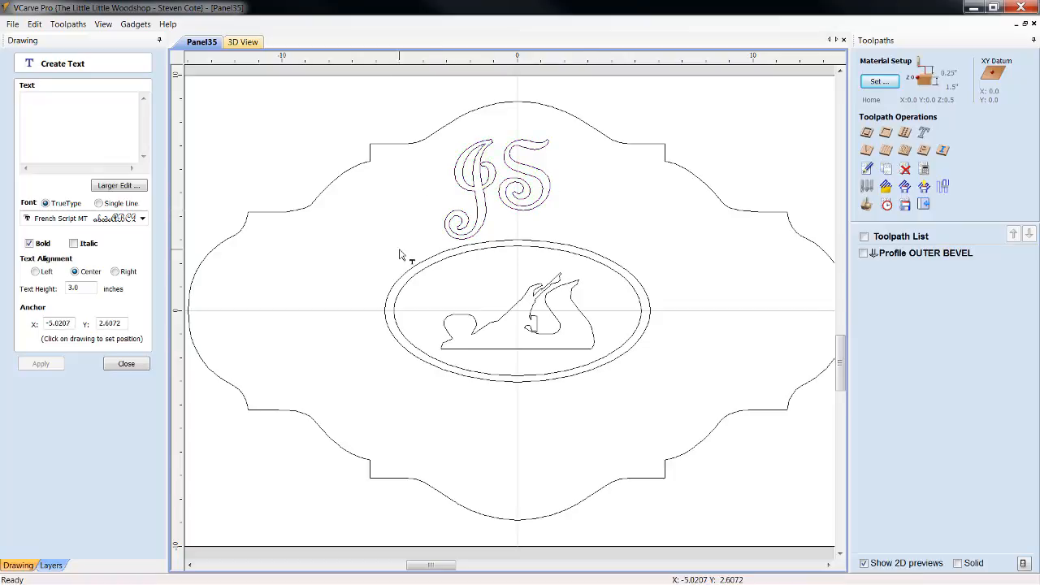
Change the font of the "JS" text to Lucida Calligraphy
click(482, 235)
drag(42, 98, 2, 118)
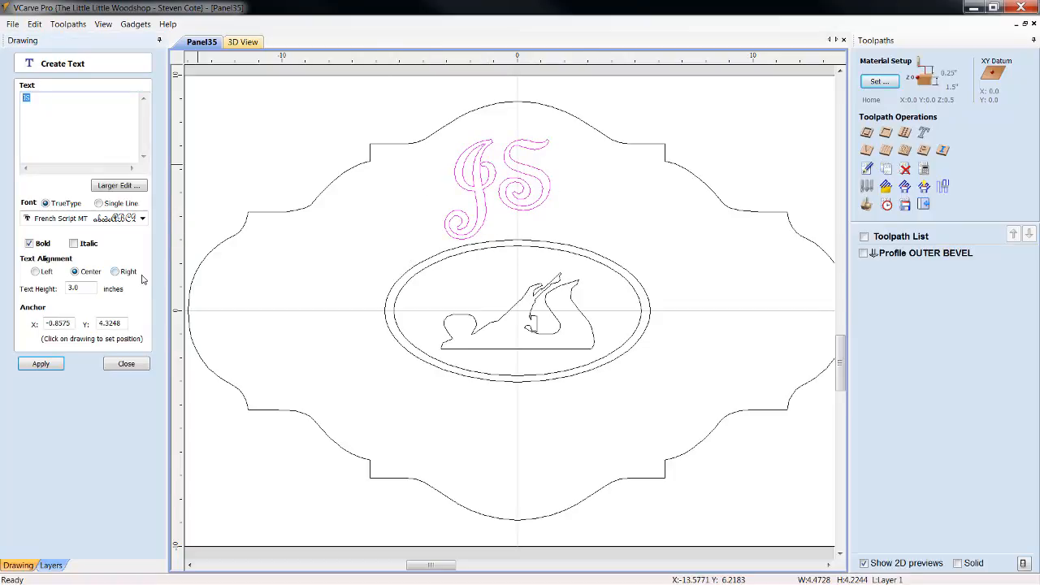
click(143, 220)
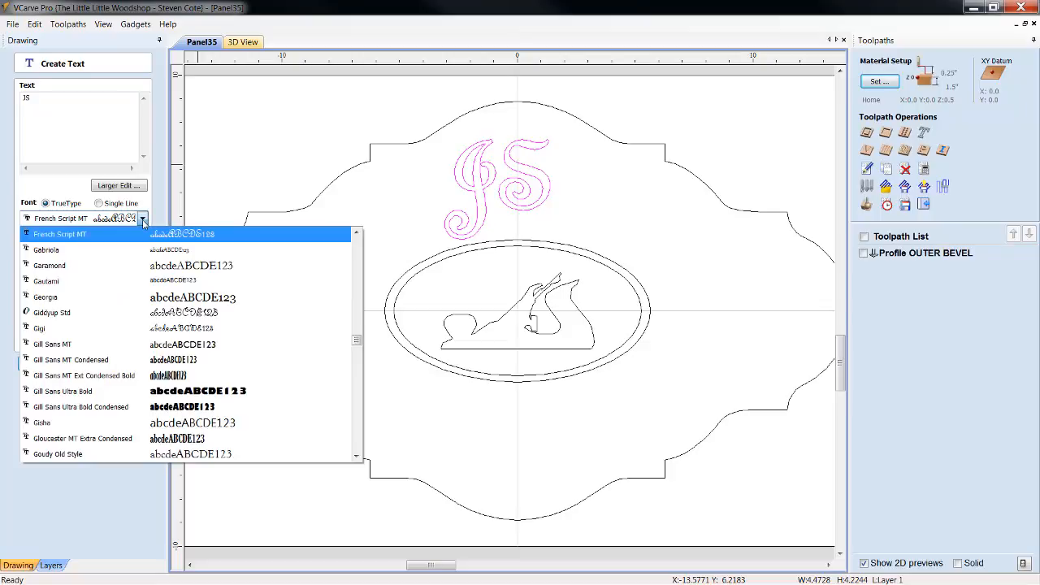
scroll(155, 369, up, 3)
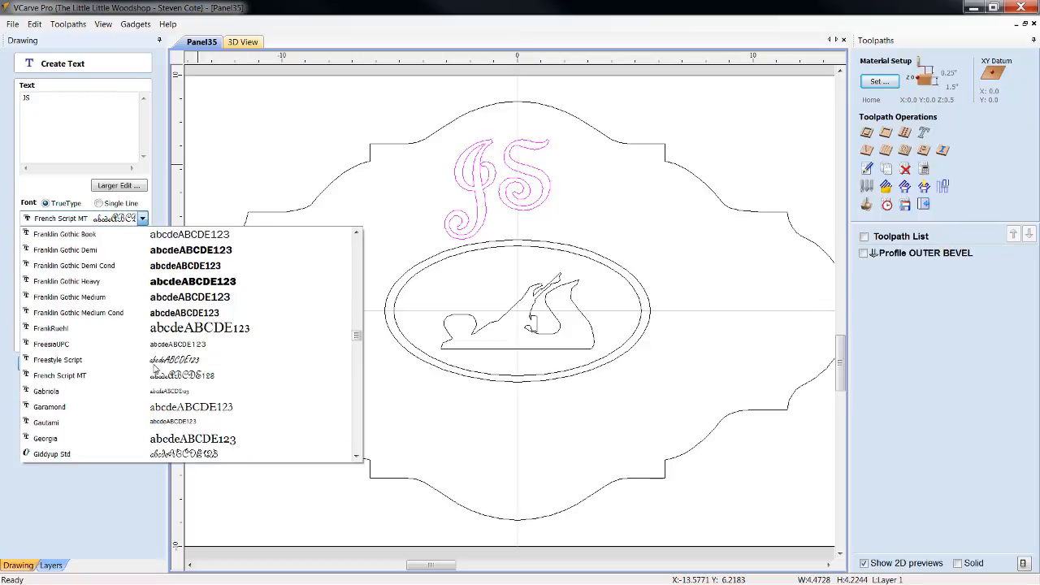
scroll(154, 370, up, 12)
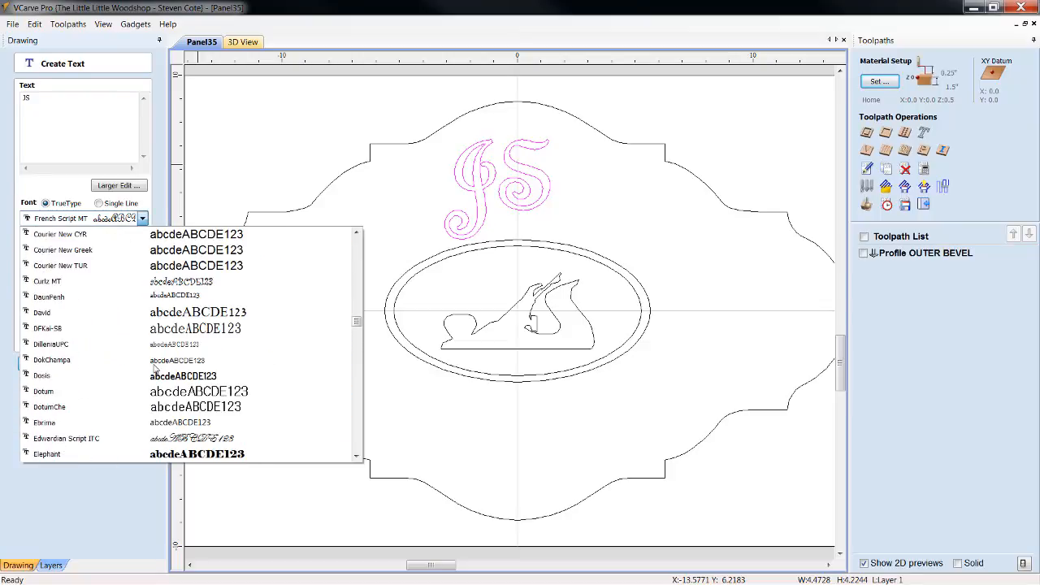
scroll(154, 370, up, 3)
scroll(155, 370, up, 4)
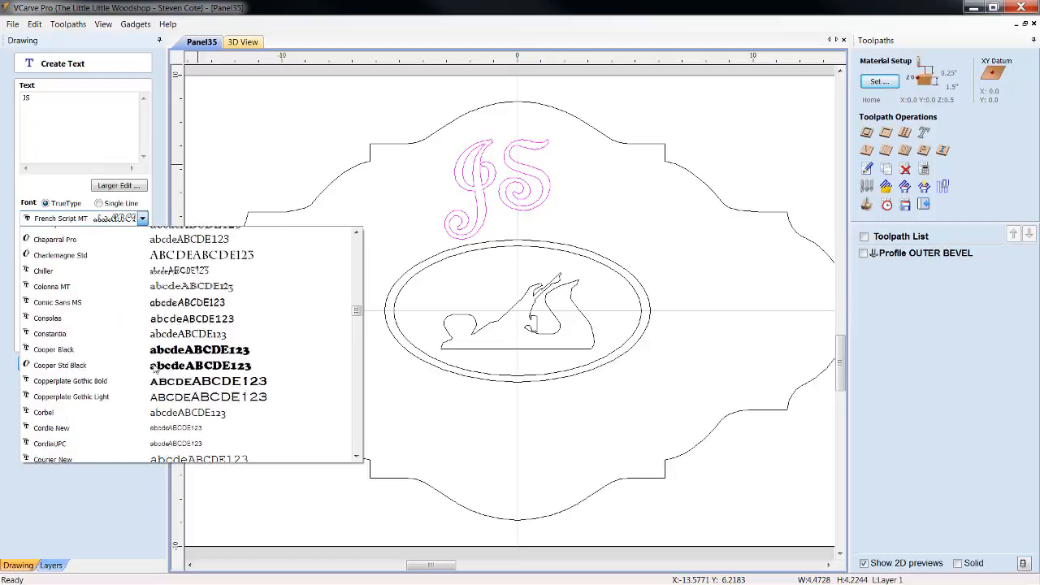
scroll(154, 370, down, 19)
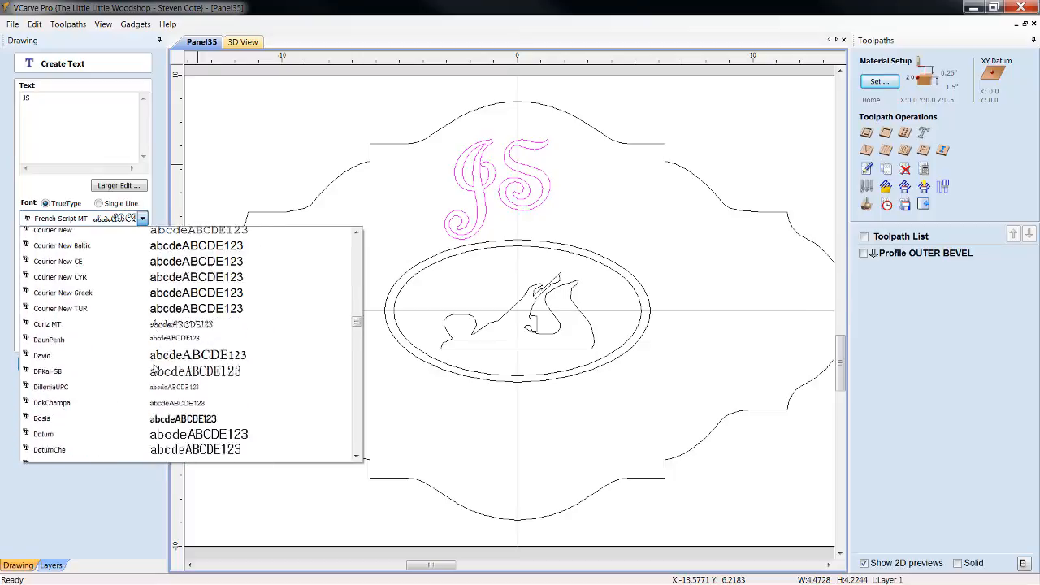
scroll(156, 370, down, 3)
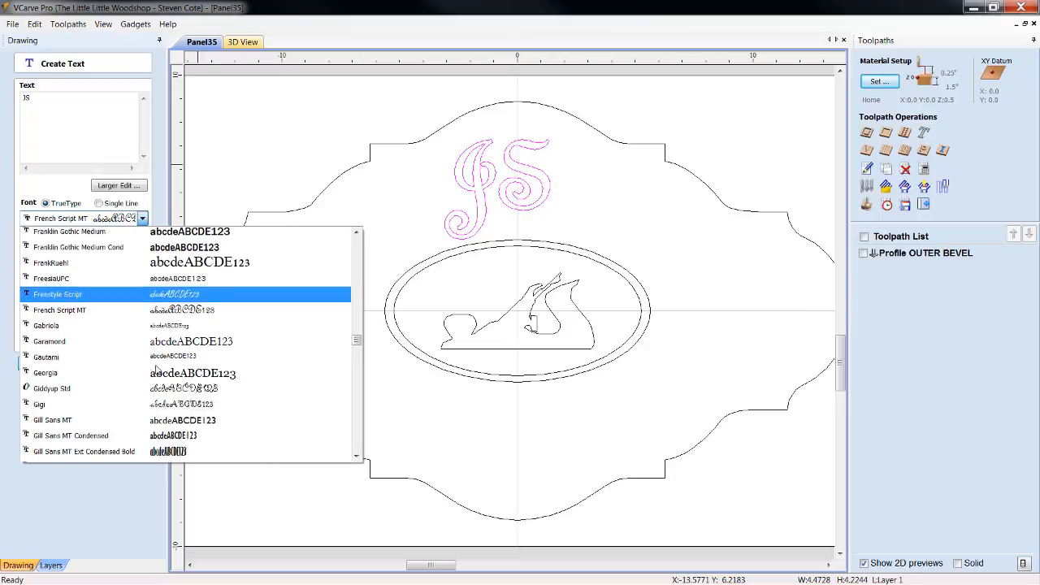
scroll(159, 375, down, 4)
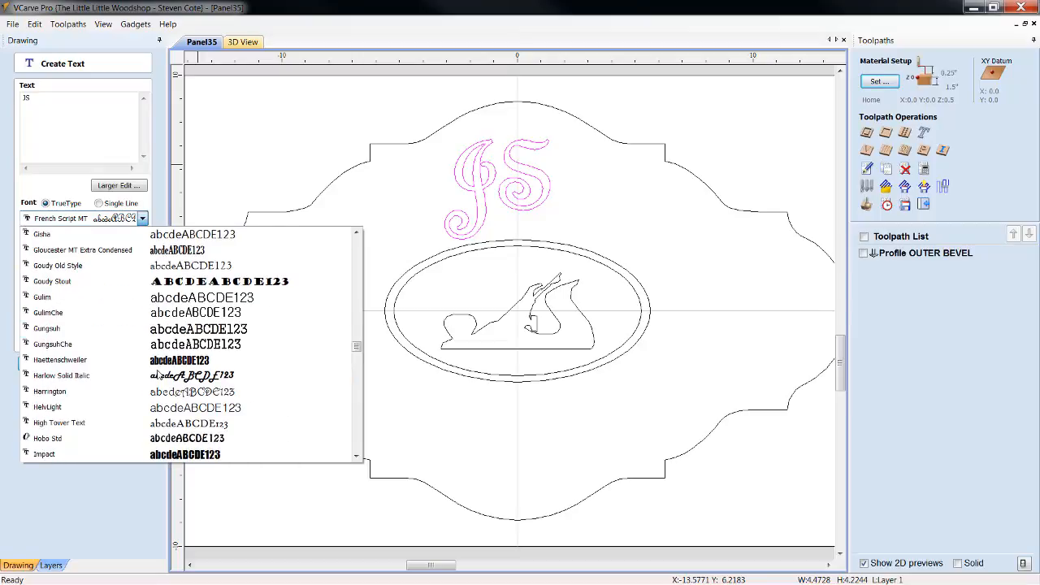
scroll(163, 390, down, 6)
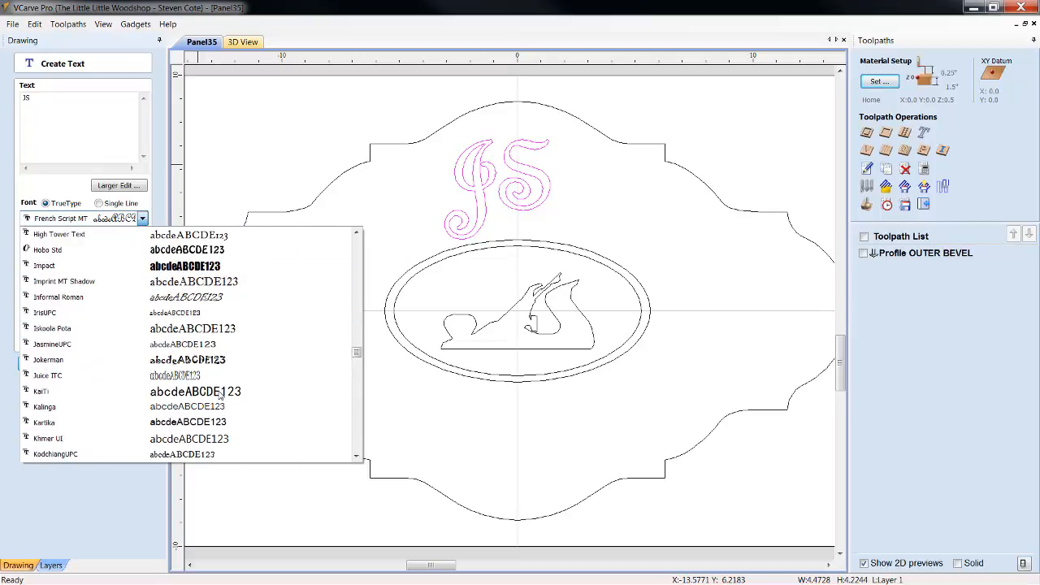
scroll(220, 395, down, 4)
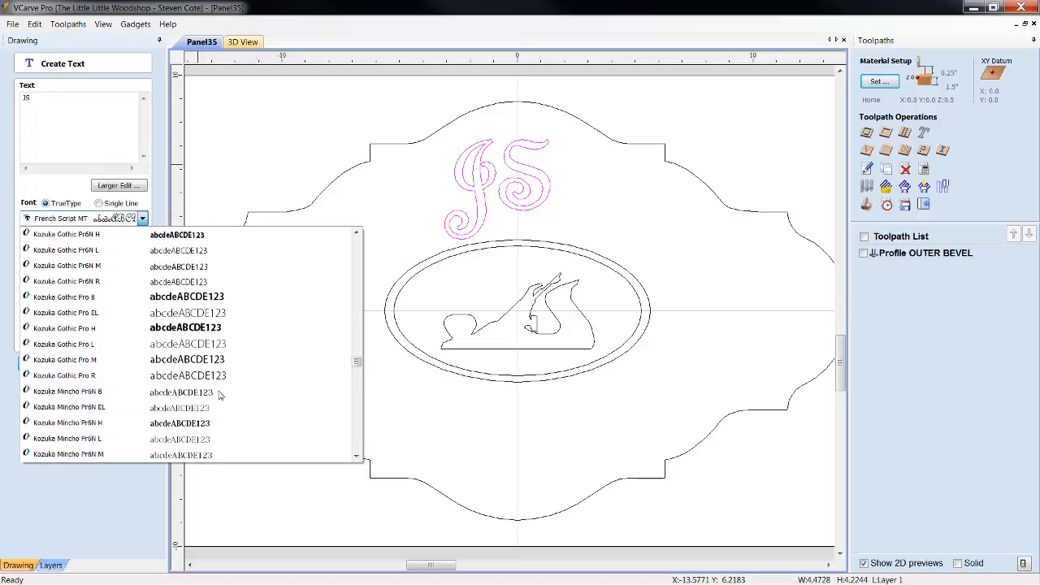
scroll(219, 395, up, 5)
scroll(220, 395, down, 9)
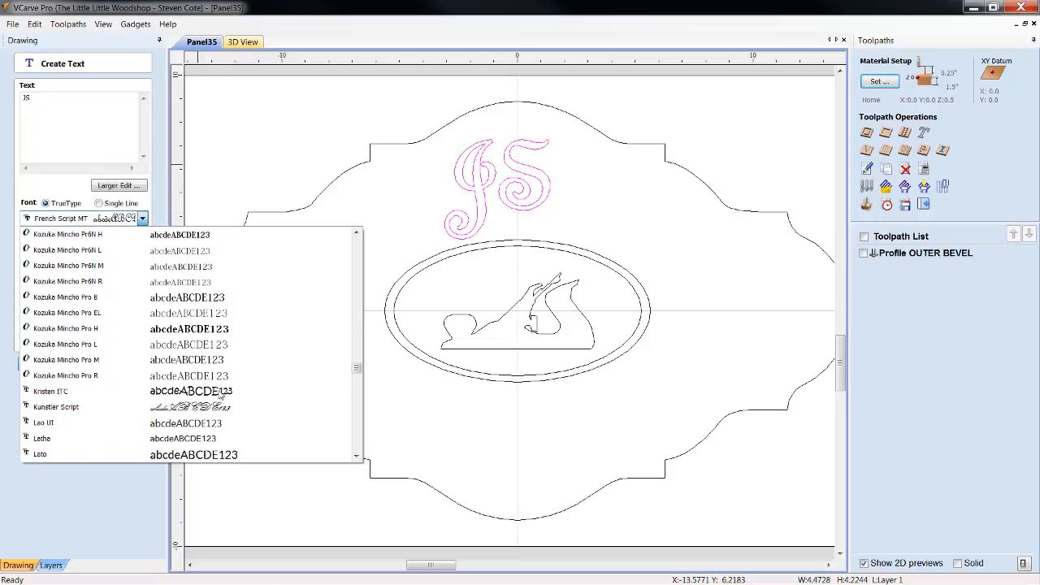
scroll(221, 393, down, 2)
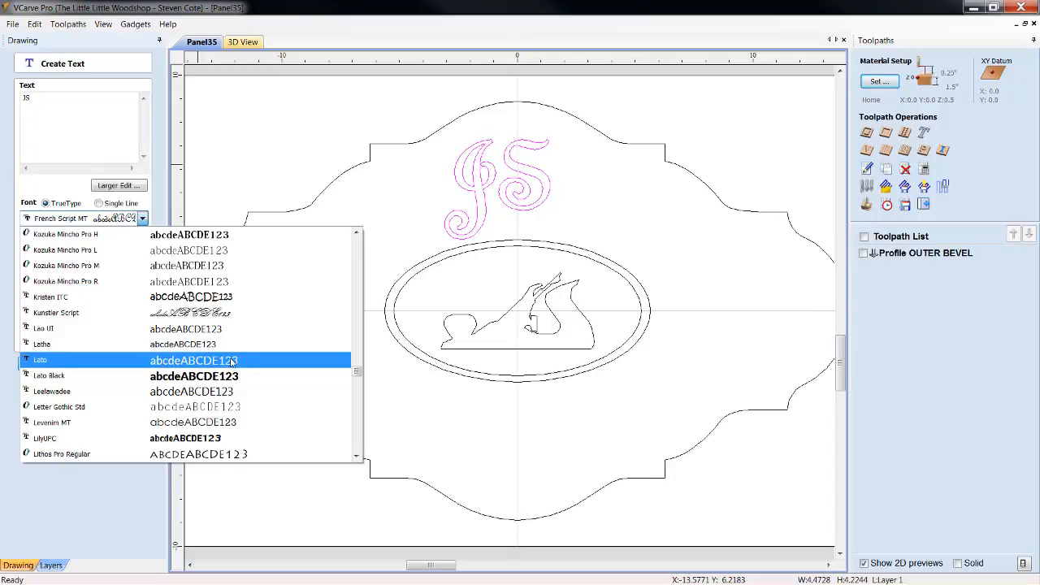
scroll(231, 363, down, 1)
scroll(233, 365, down, 2)
scroll(236, 366, down, 1)
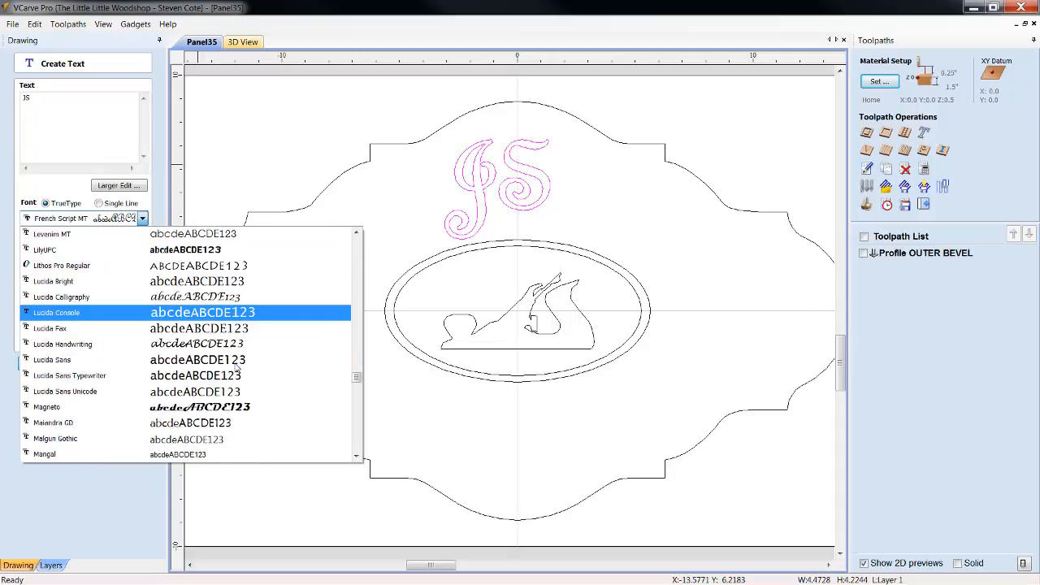
click(191, 299)
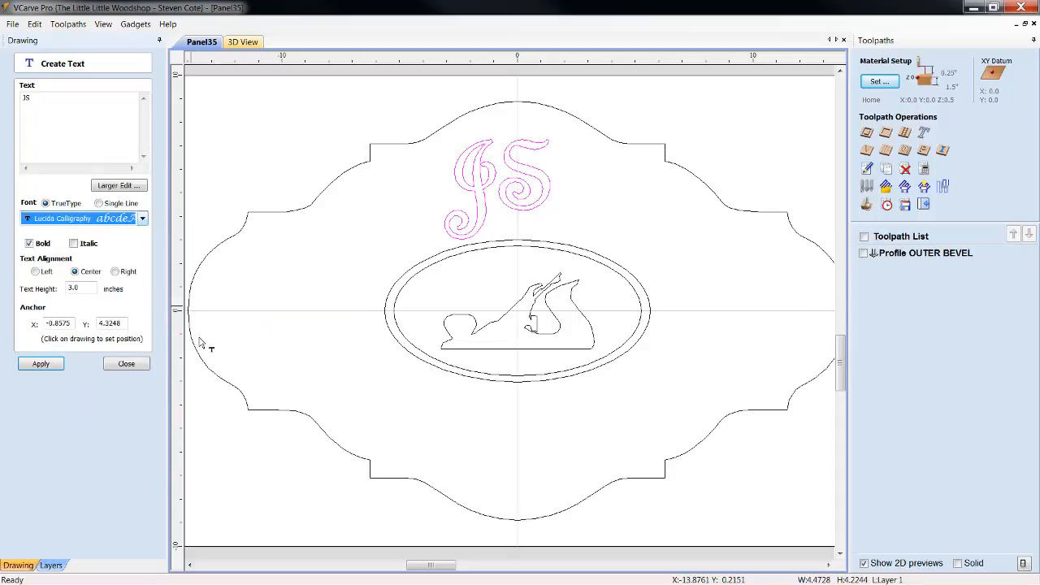
click(54, 368)
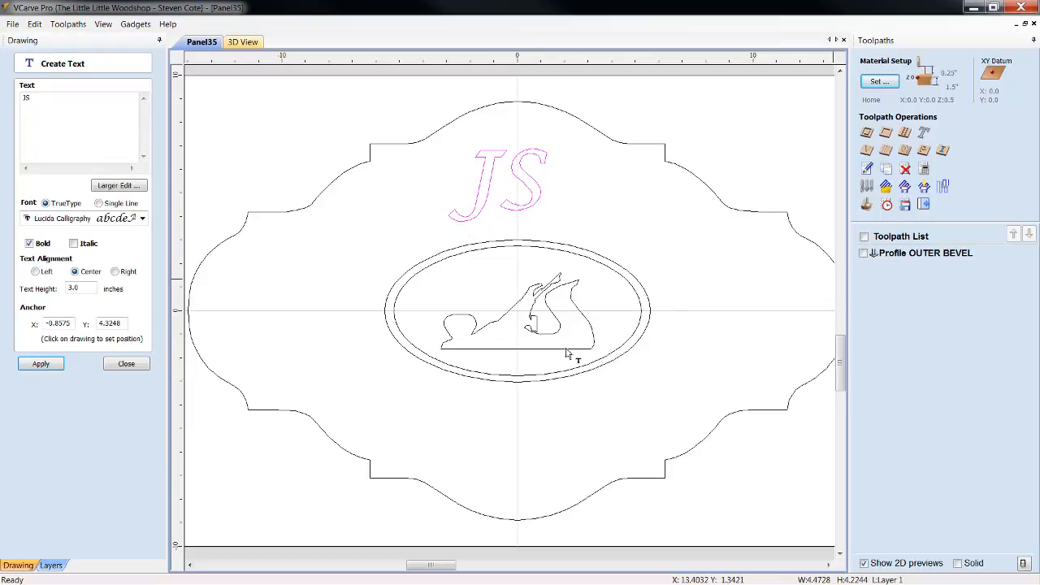
Reduce the "JS" text height to 2.0 inches
double_click(87, 288)
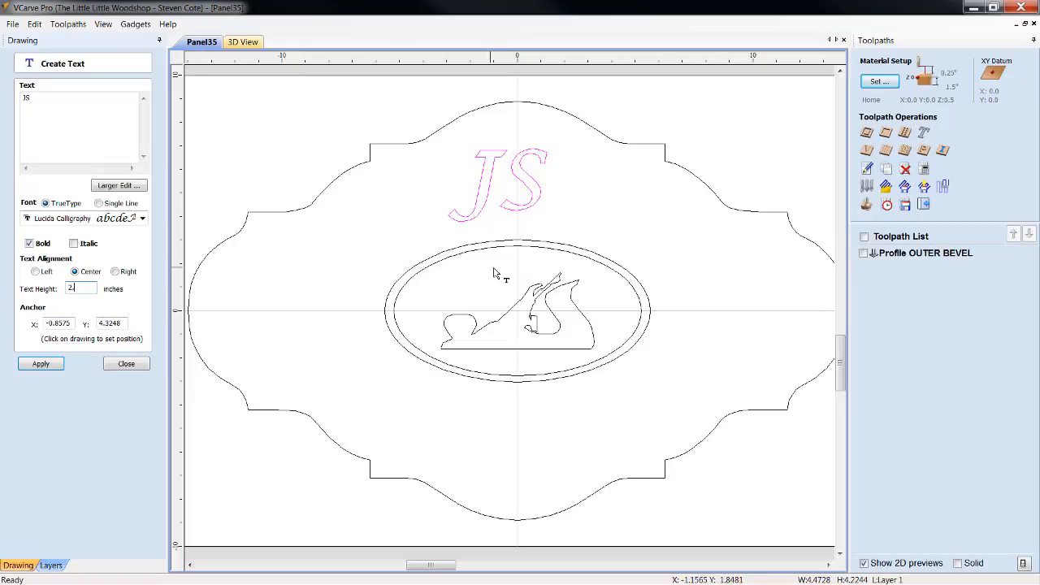
text(2)
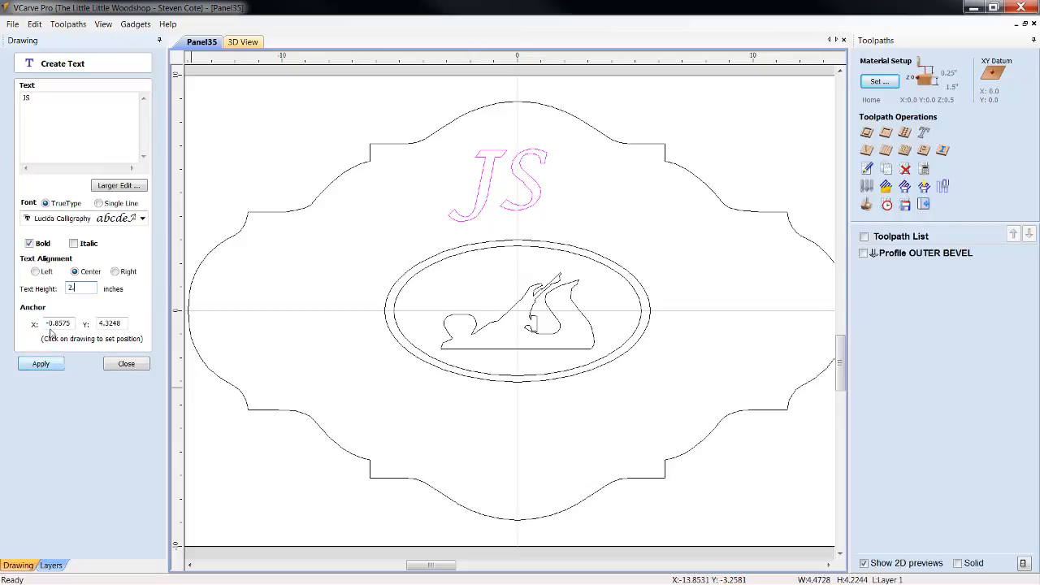
text(.)
click(41, 363)
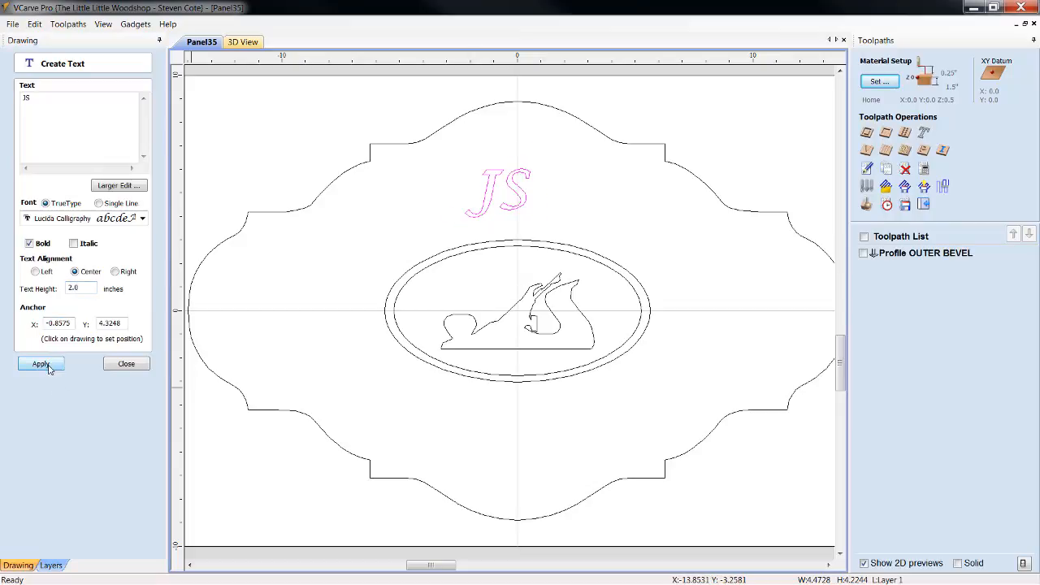
Move the "JS" text inside the inner ellipse, just above the front part of the hand plane
click(130, 366)
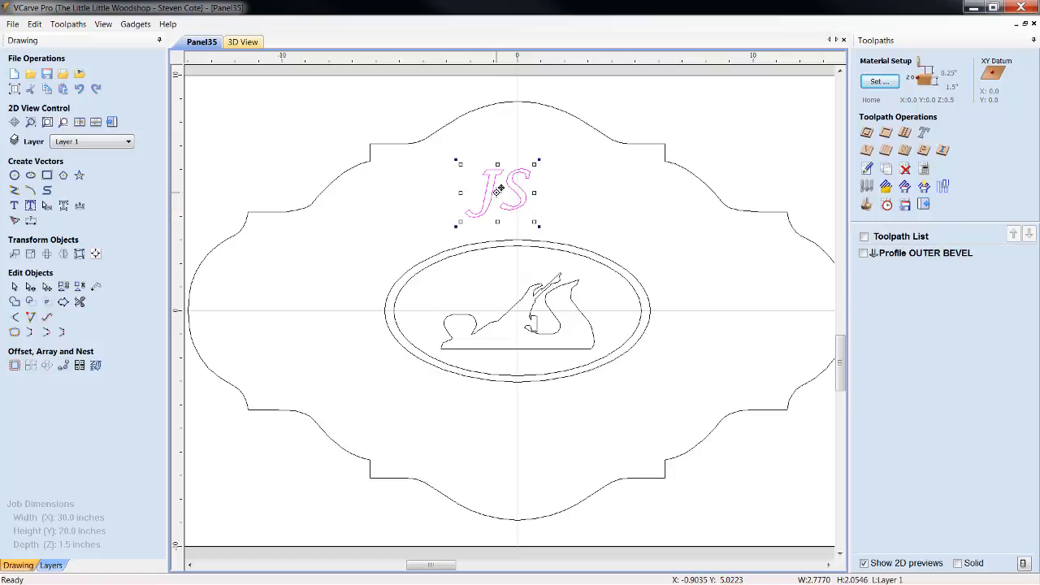
drag(492, 188, 486, 286)
drag(480, 278, 485, 283)
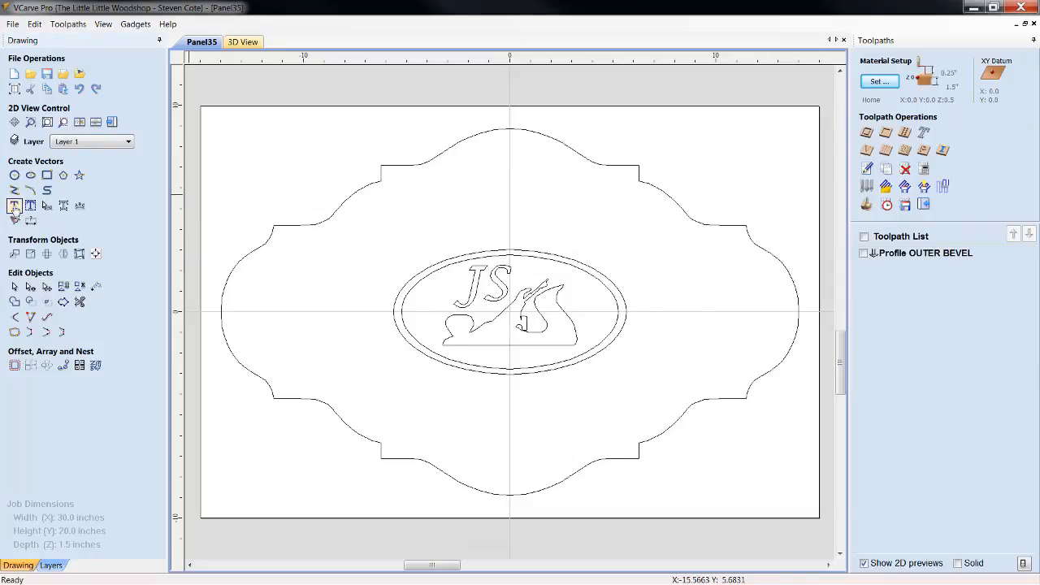
Create the text "James Plane Old" in non-bold Lucida Calligraphy, center-aligned with a 2.5 inch text height, anchored at X 0.0, Y 0.0
click(14, 208)
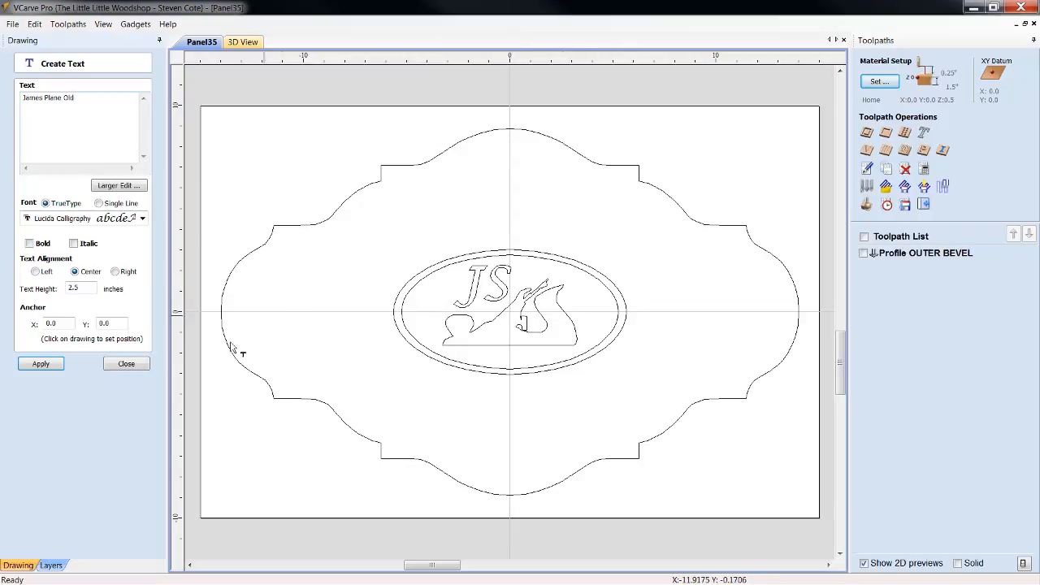
click(41, 365)
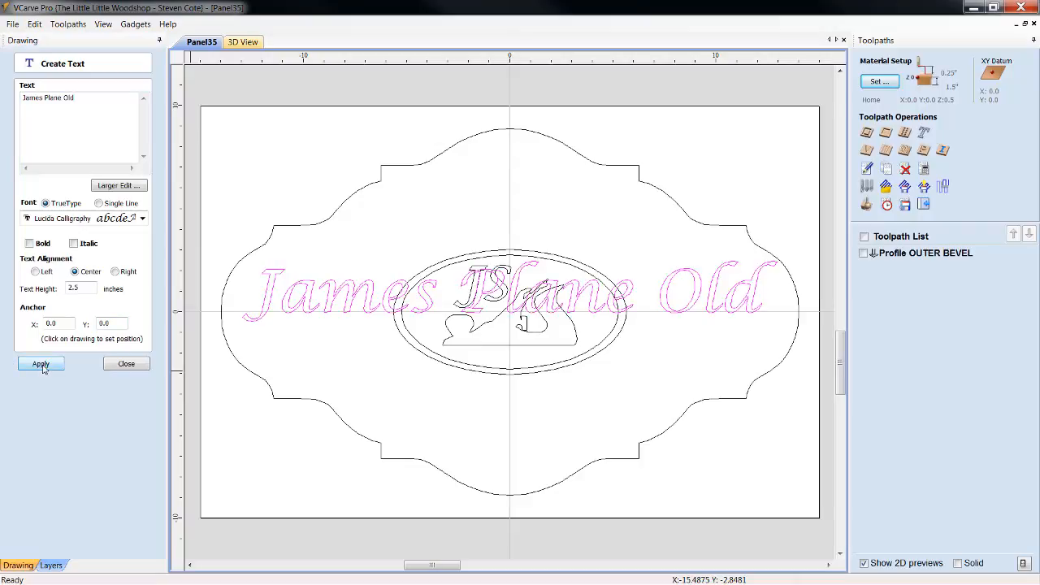
click(138, 365)
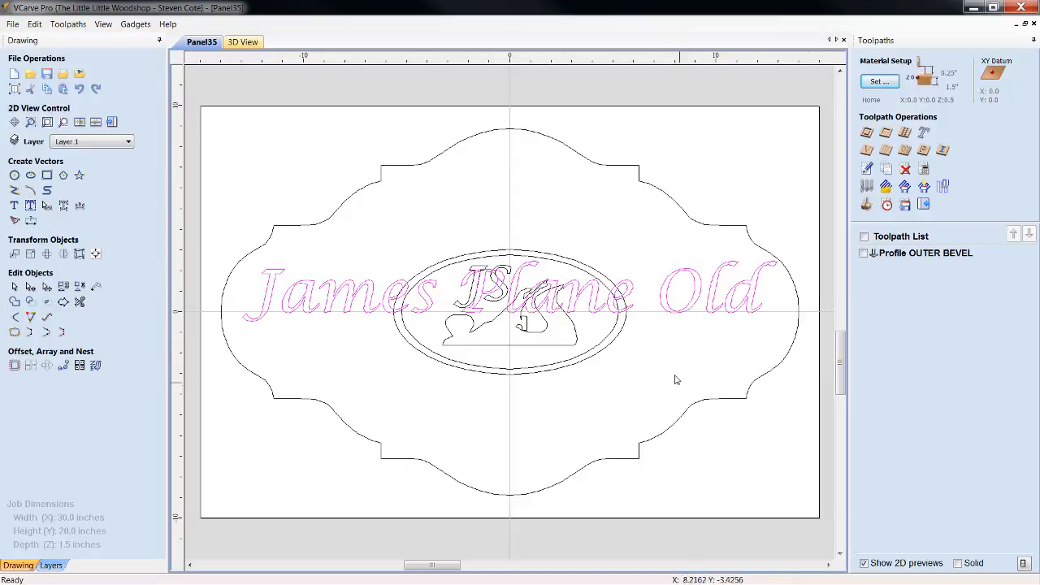
Move the "James Plane Old" text above the ellipses and curve it into an arch over them
click(597, 317)
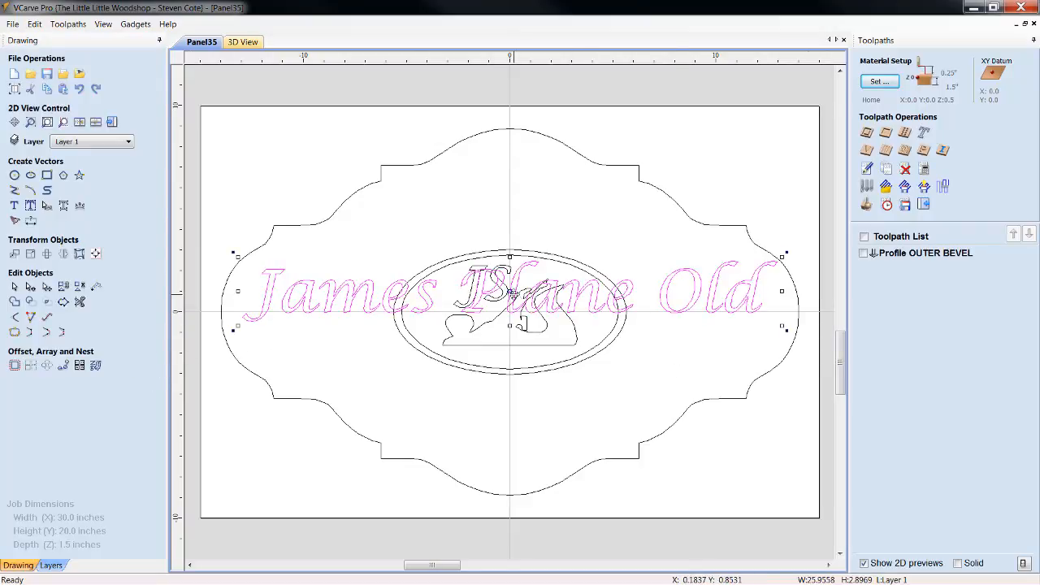
drag(509, 286, 512, 205)
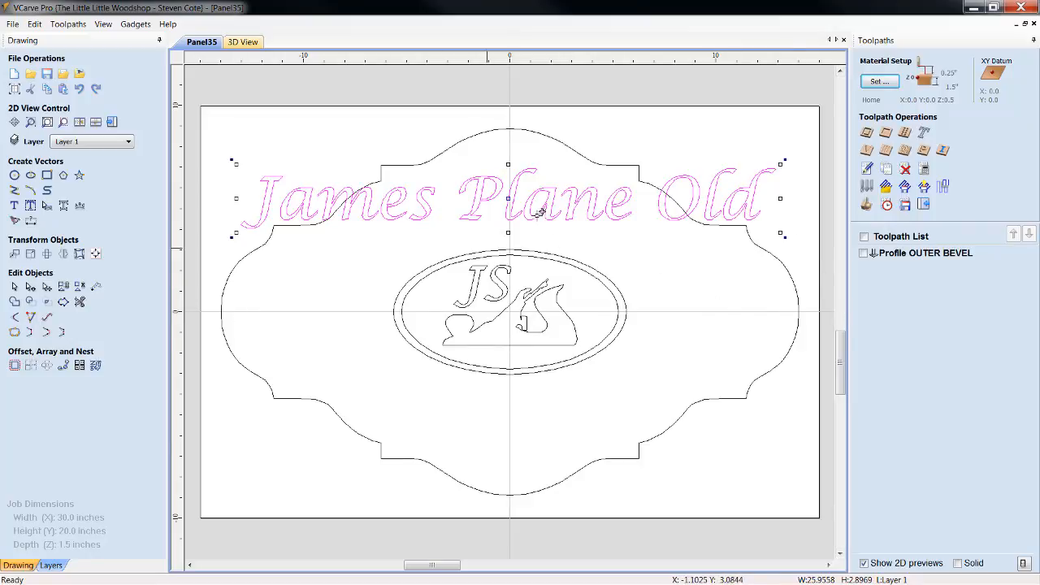
click(46, 206)
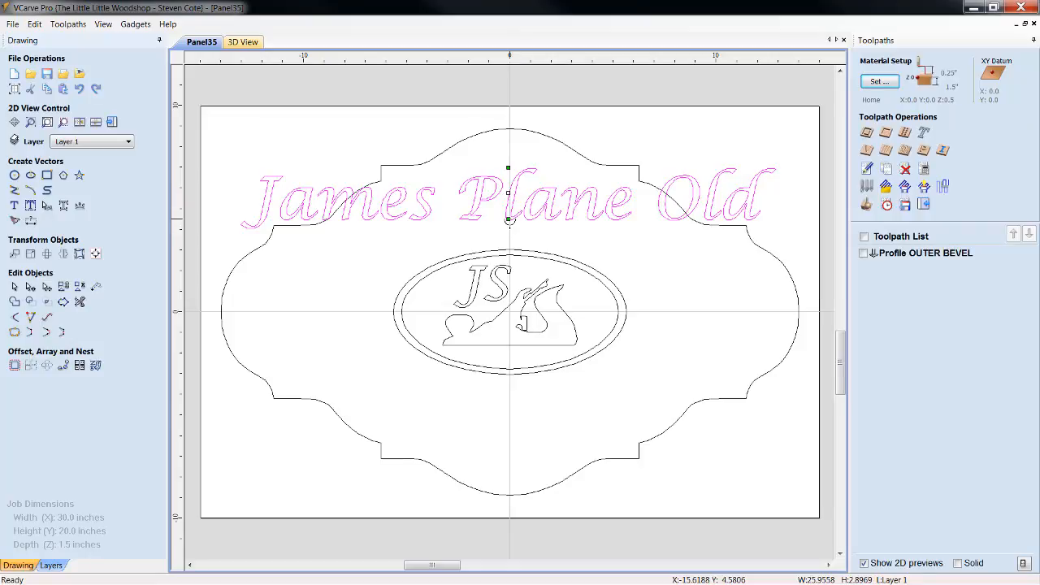
mouse_move(510, 219)
mouse_down()
mouse_move(511, 348)
mouse_move(513, 208)
mouse_up()
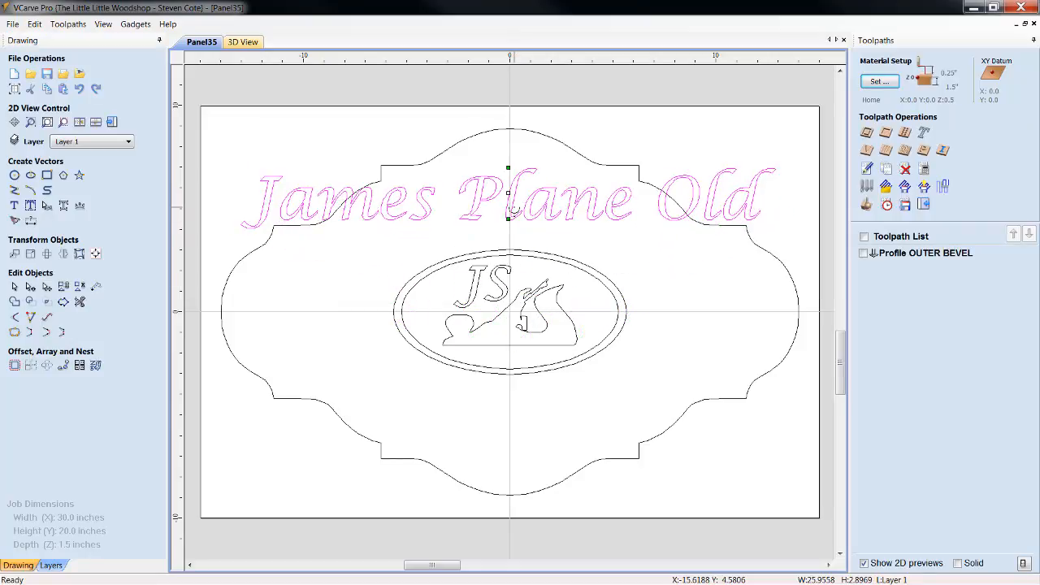
drag(509, 167, 513, 203)
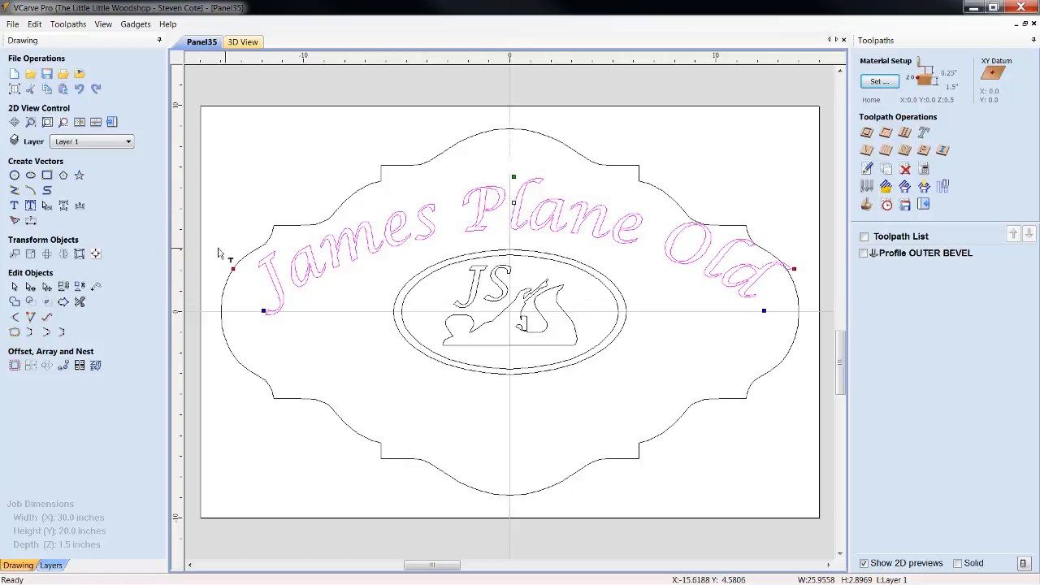
Center the arched "James Plane Old" text horizontally on the material
click(95, 253)
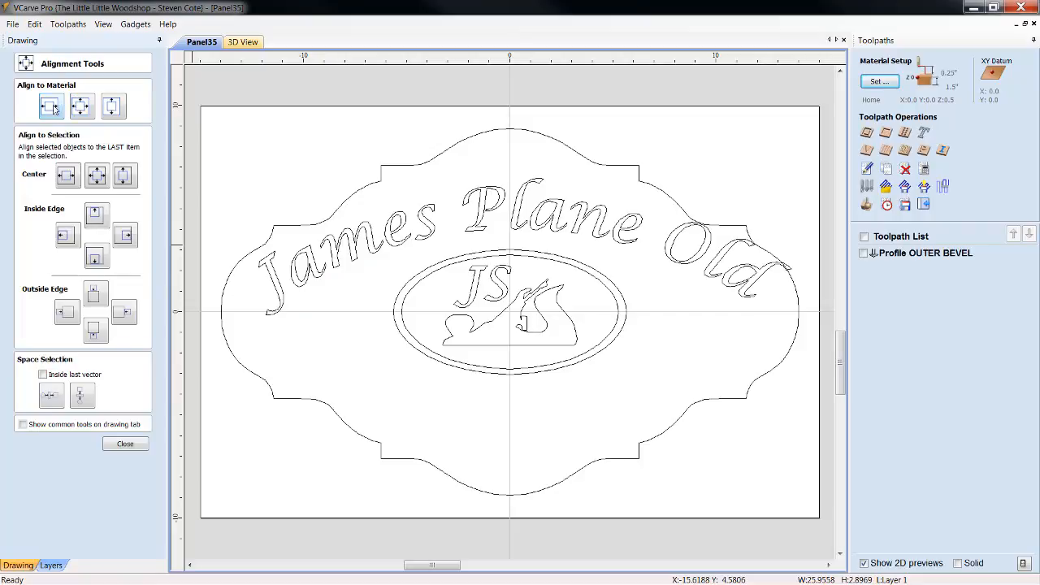
click(49, 109)
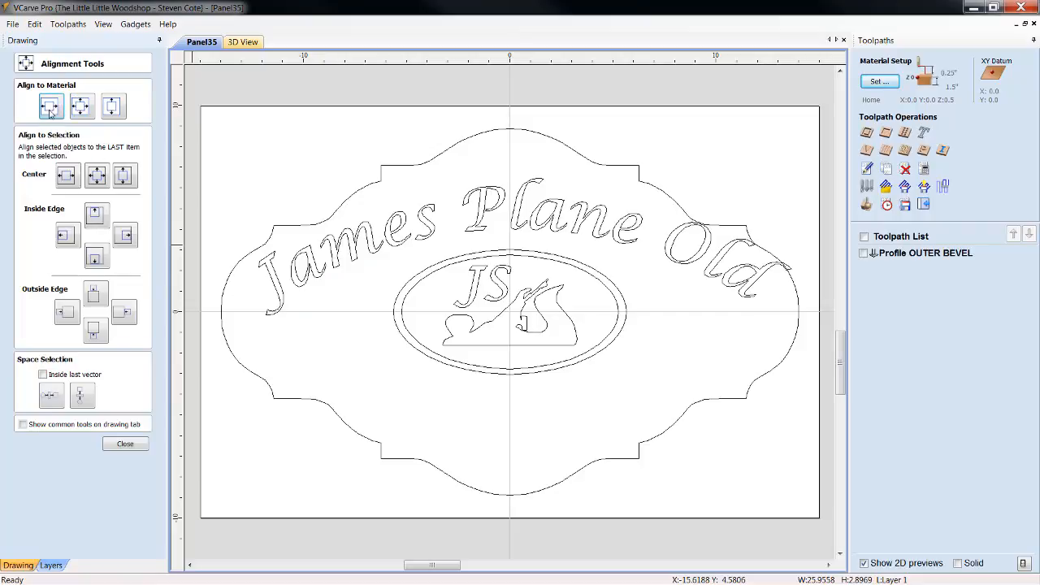
click(533, 228)
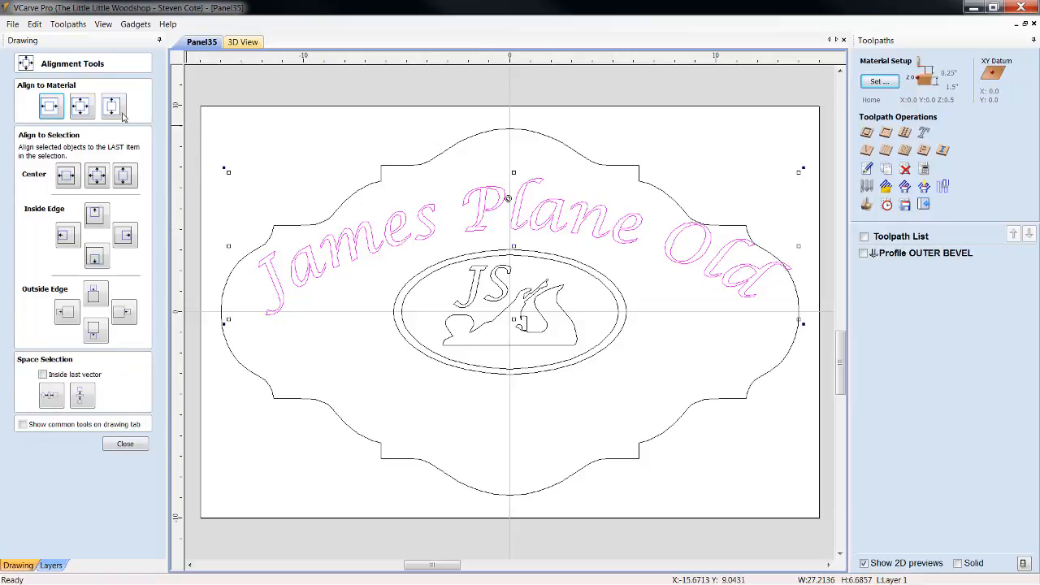
click(59, 109)
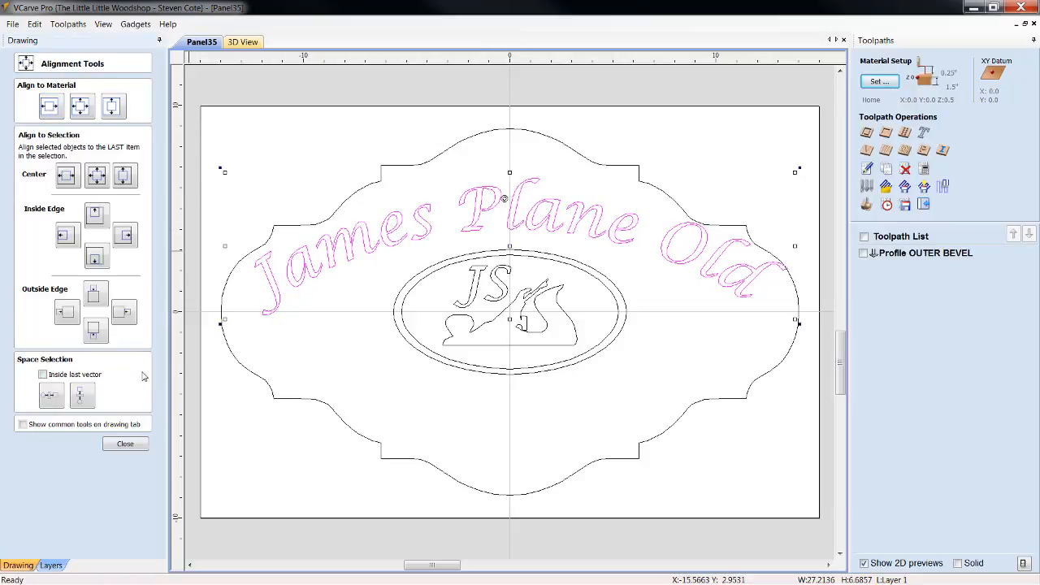
click(125, 445)
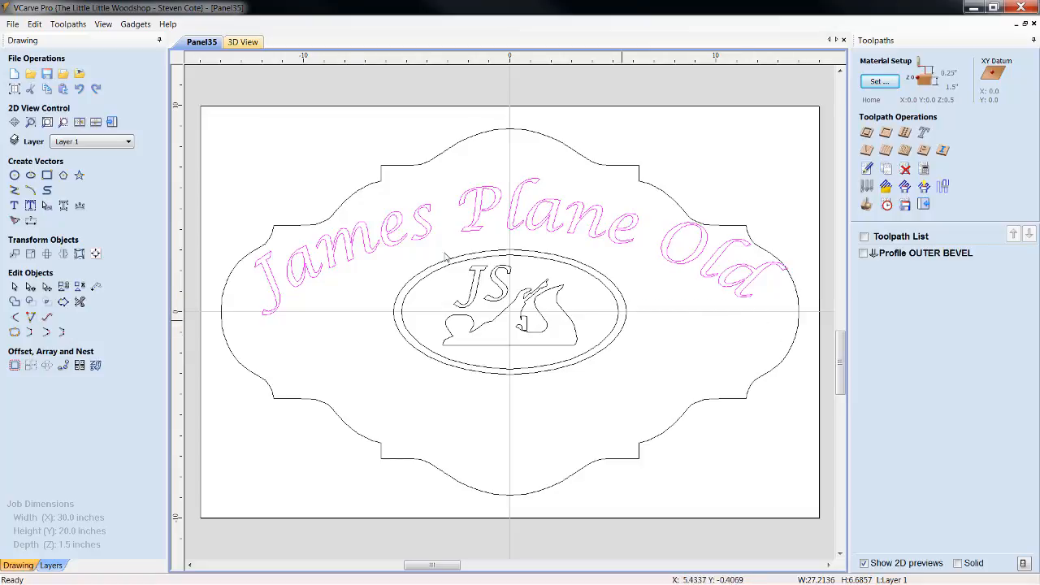
Increase the curvature of the arched "James Plane Old" text and tighten the spacing between its letters
click(519, 217)
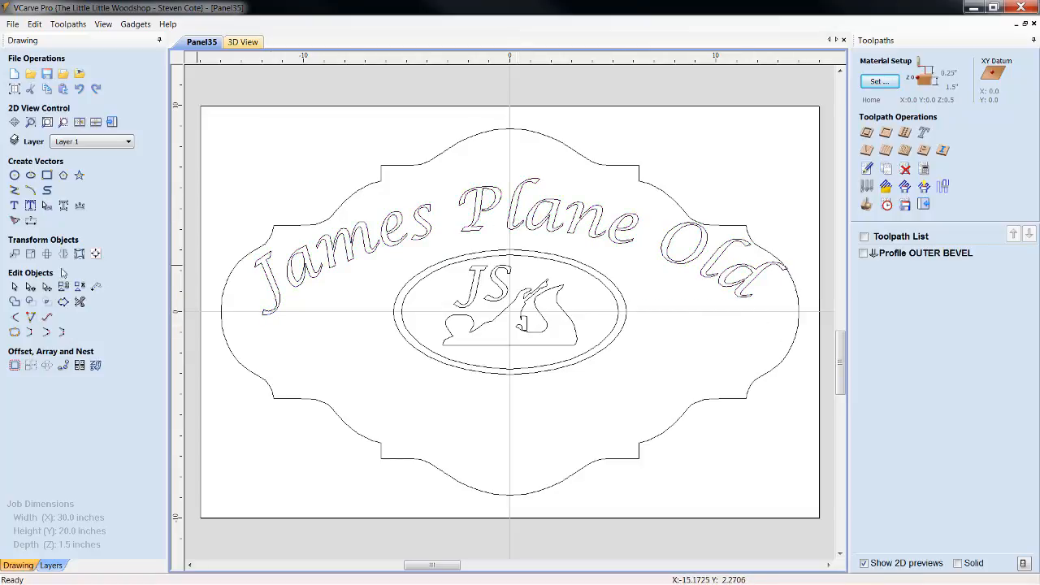
click(464, 228)
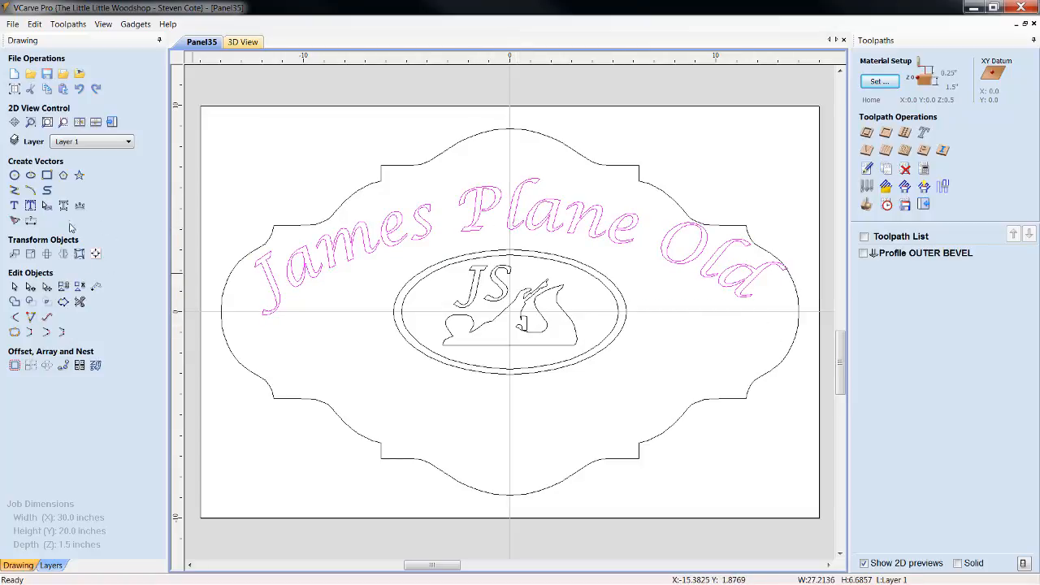
click(46, 206)
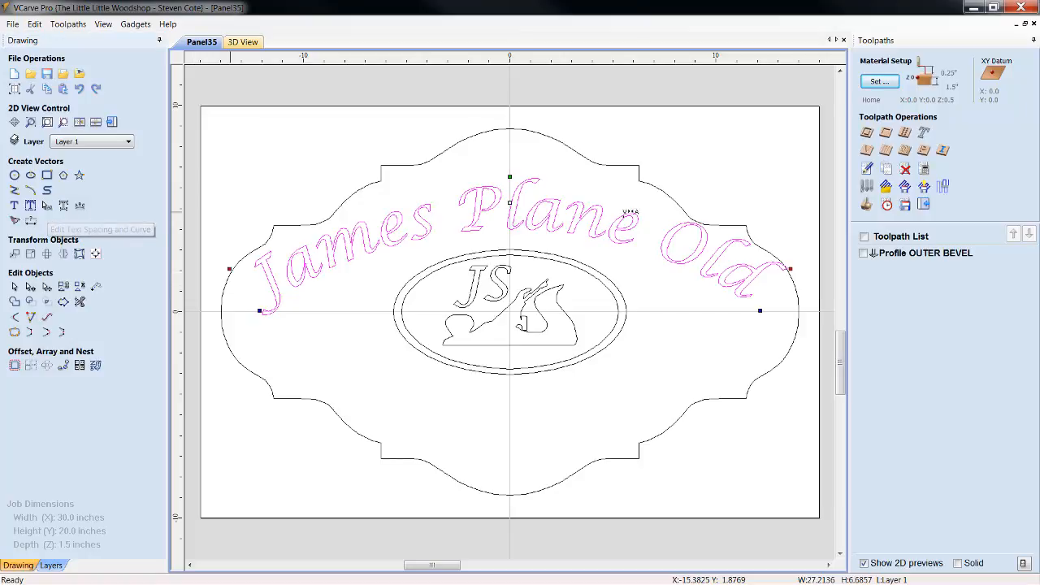
drag(509, 176, 508, 201)
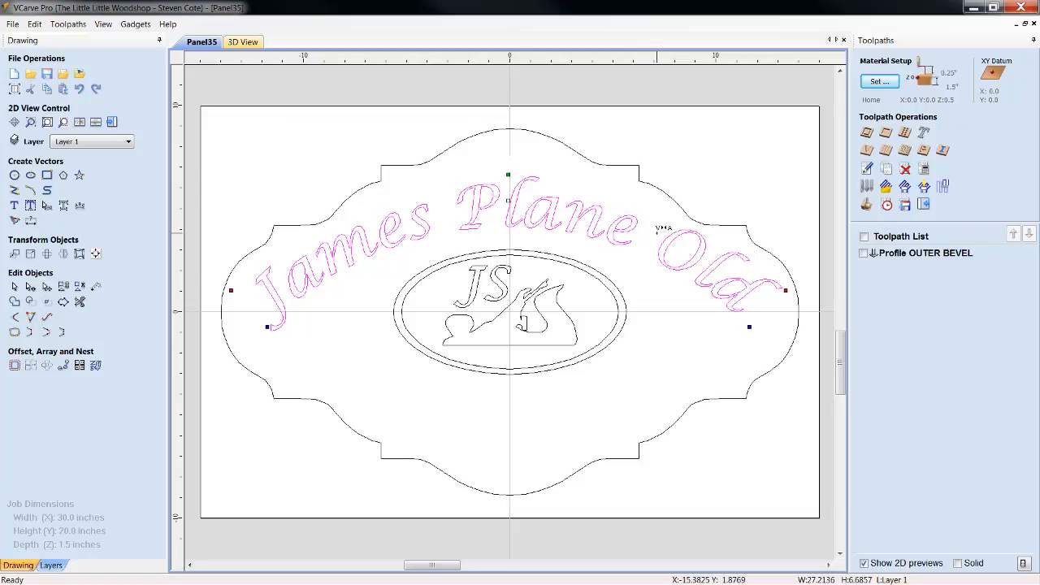
right_click(286, 286)
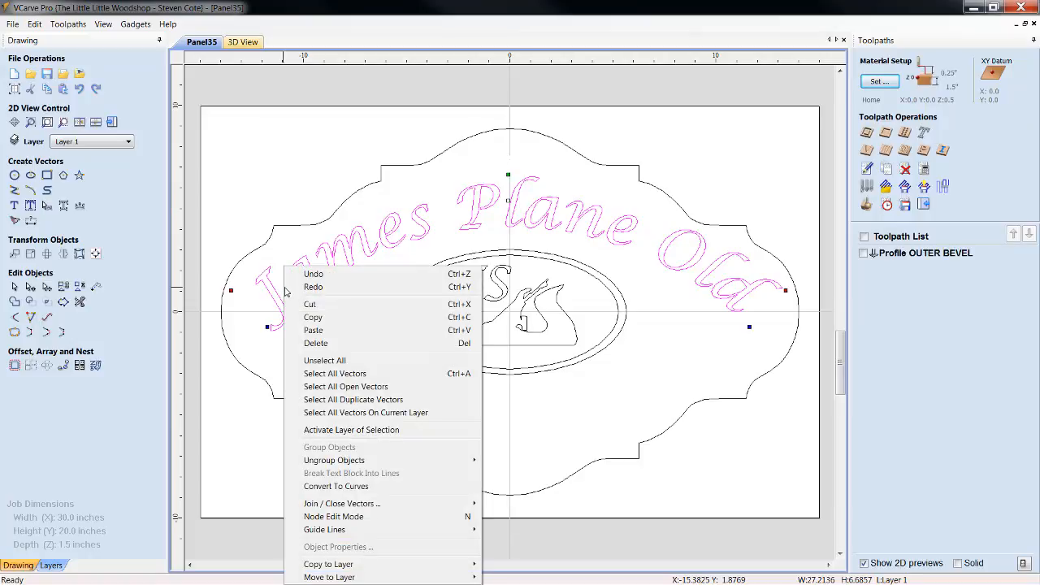
click(299, 243)
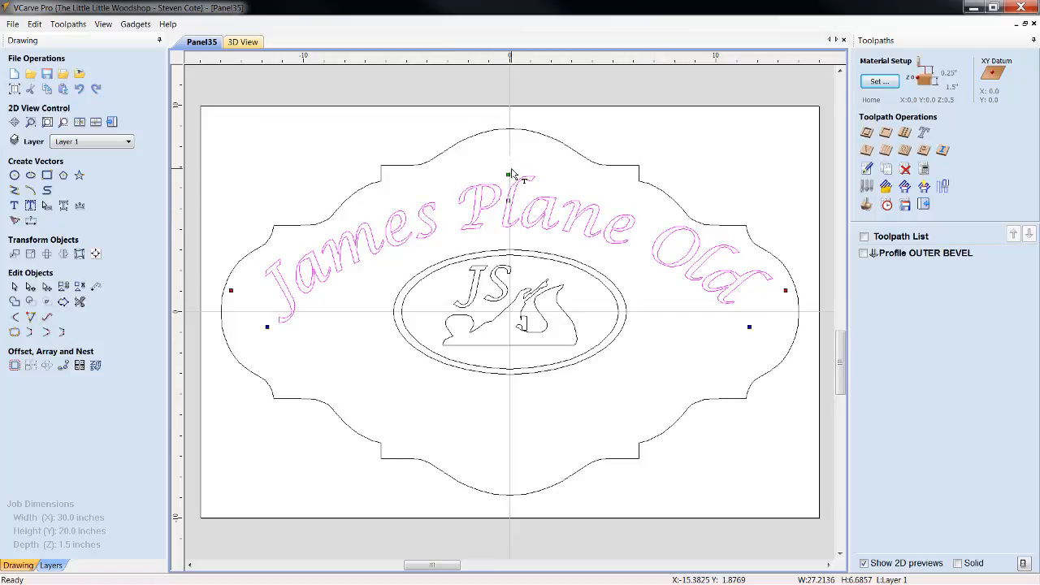
drag(508, 174, 509, 168)
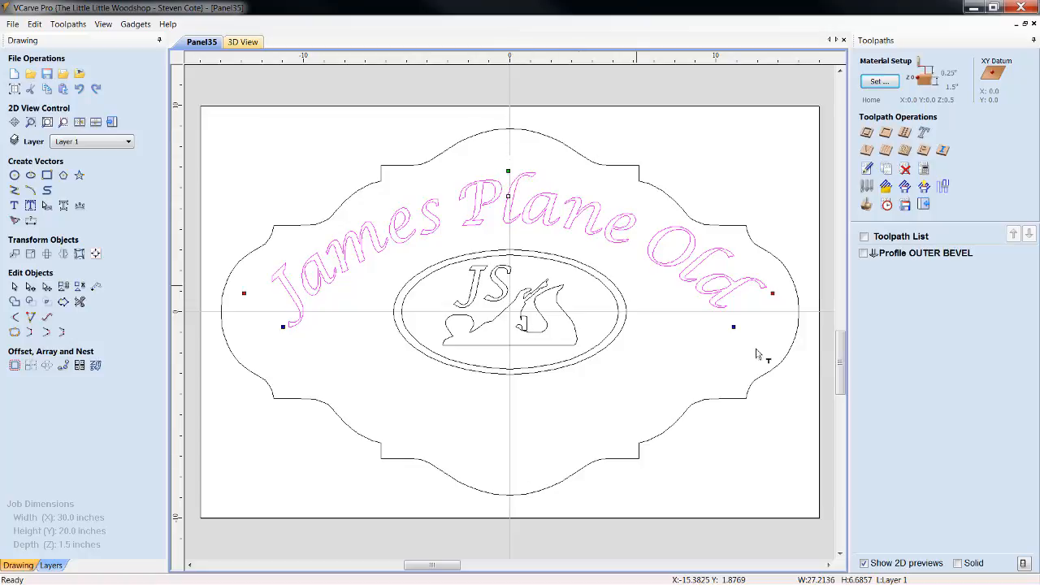
Rotate the arched "James Plane Old" text slightly clockwise and tighten the gap between "J" and "a" in "James"
drag(774, 293, 777, 299)
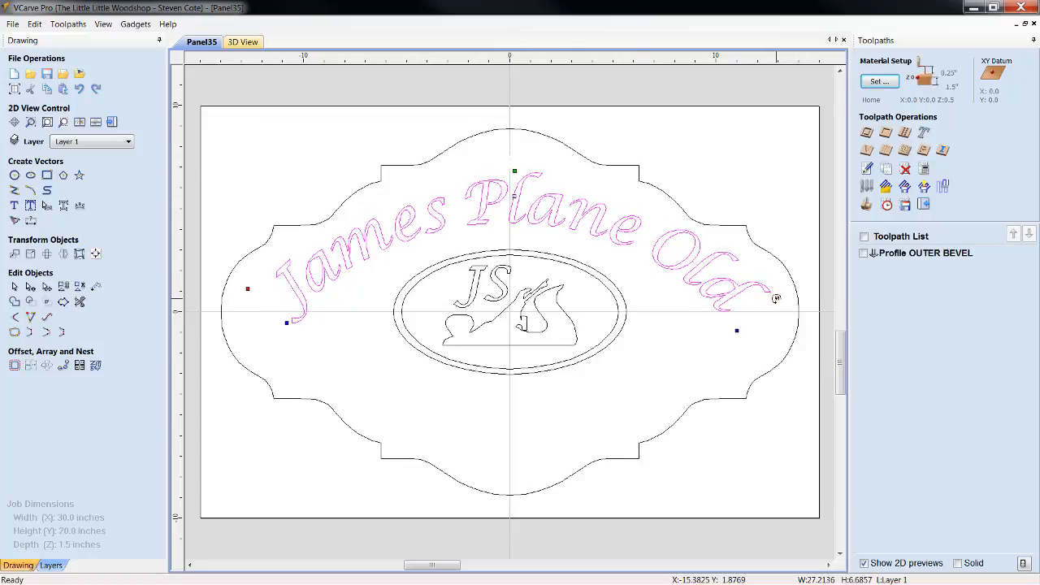
click(303, 286)
click(303, 286)
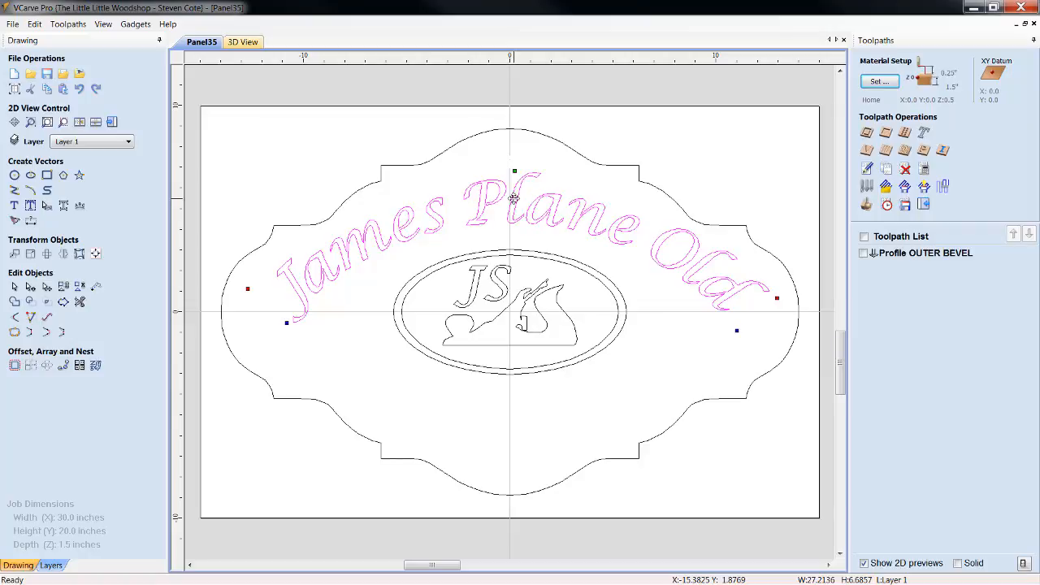
Reposition the arched text midway between the ellipses and the panel's upper edge, rotating it slightly further clockwise
drag(513, 197, 513, 192)
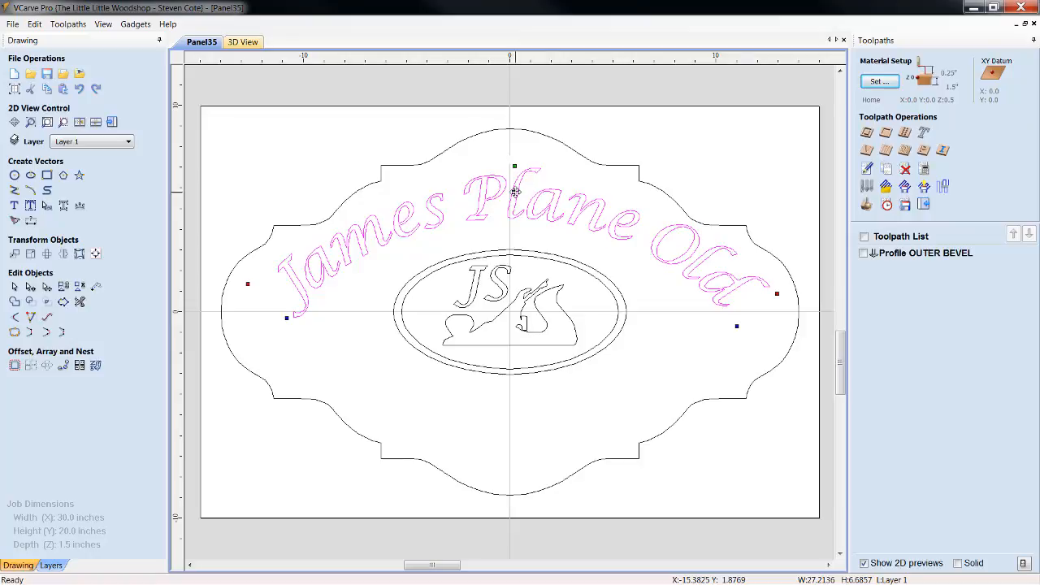
drag(515, 191, 510, 198)
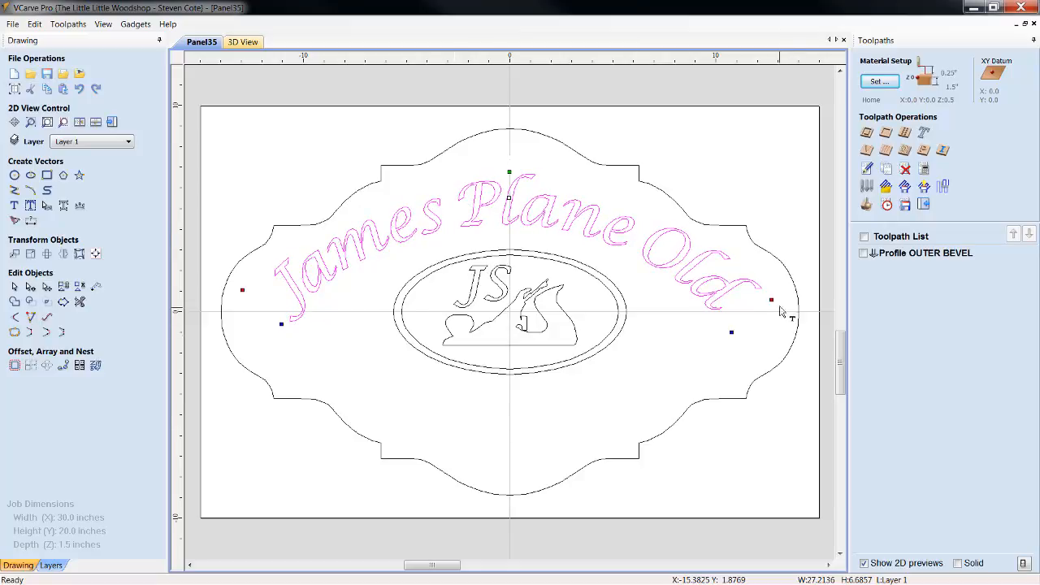
drag(772, 300, 775, 303)
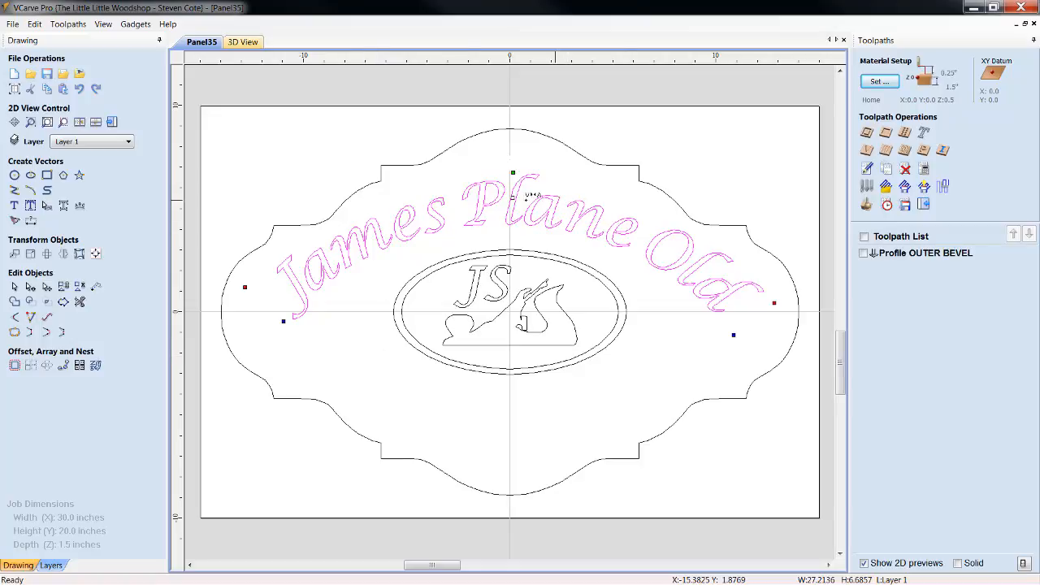
drag(513, 196, 512, 194)
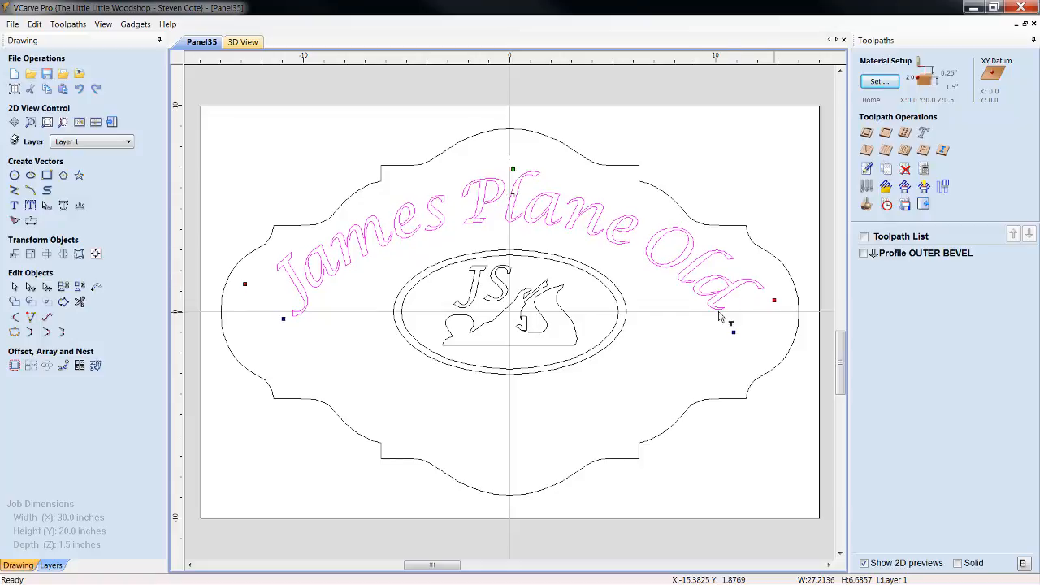
Center the rotated "James Plane Old" arch horizontally on the material
click(95, 255)
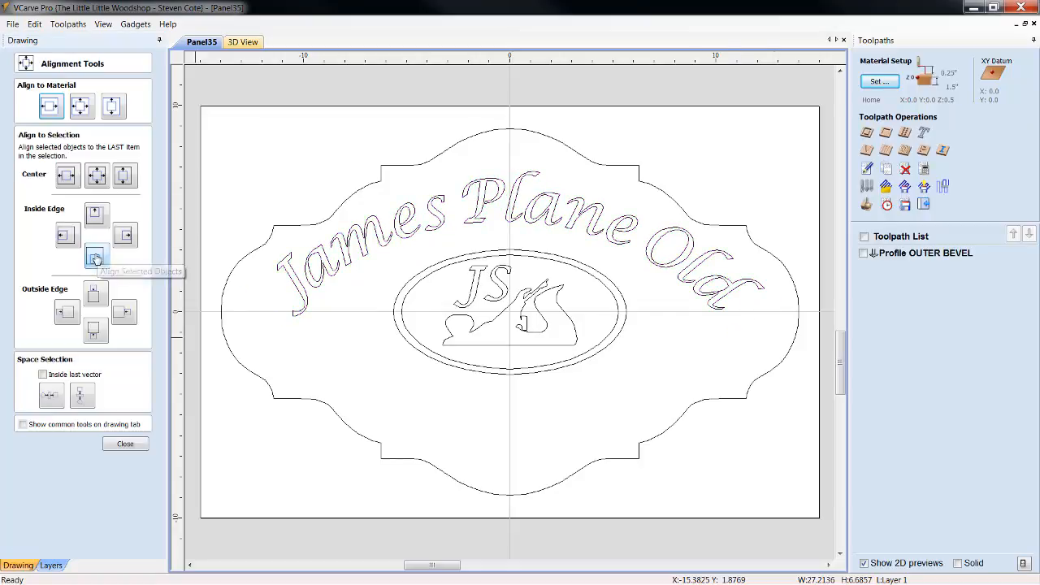
click(60, 109)
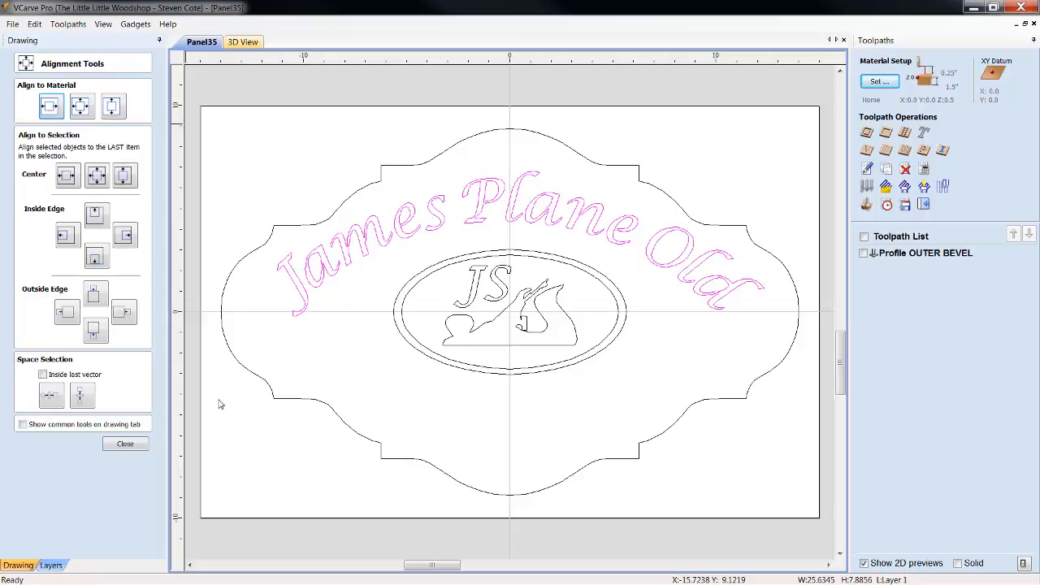
click(125, 446)
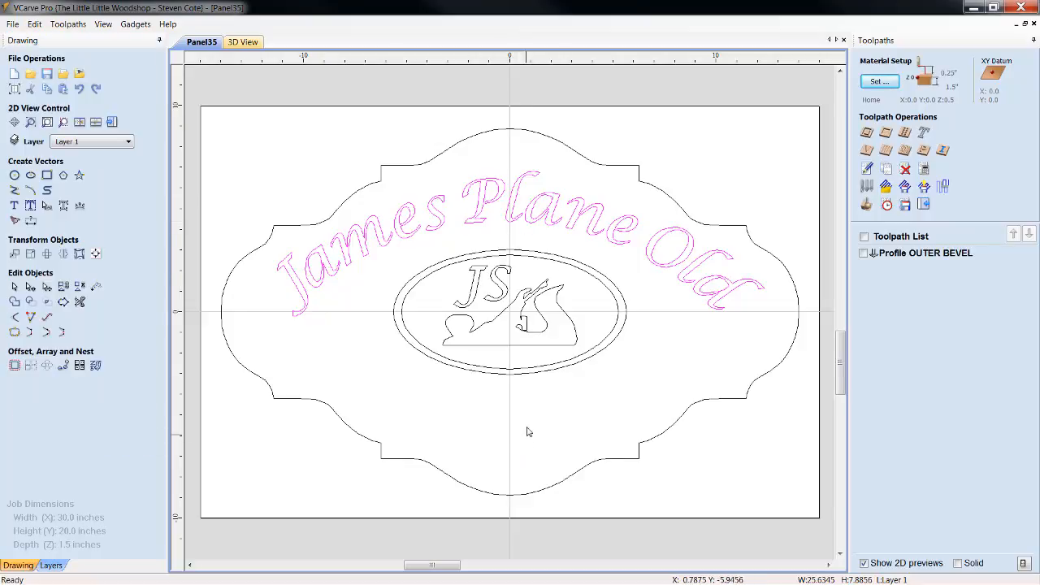
Fine-tune the "James Plane Old" arch with two more small clockwise rotations so both ends sit evenly around the ellipses
click(746, 296)
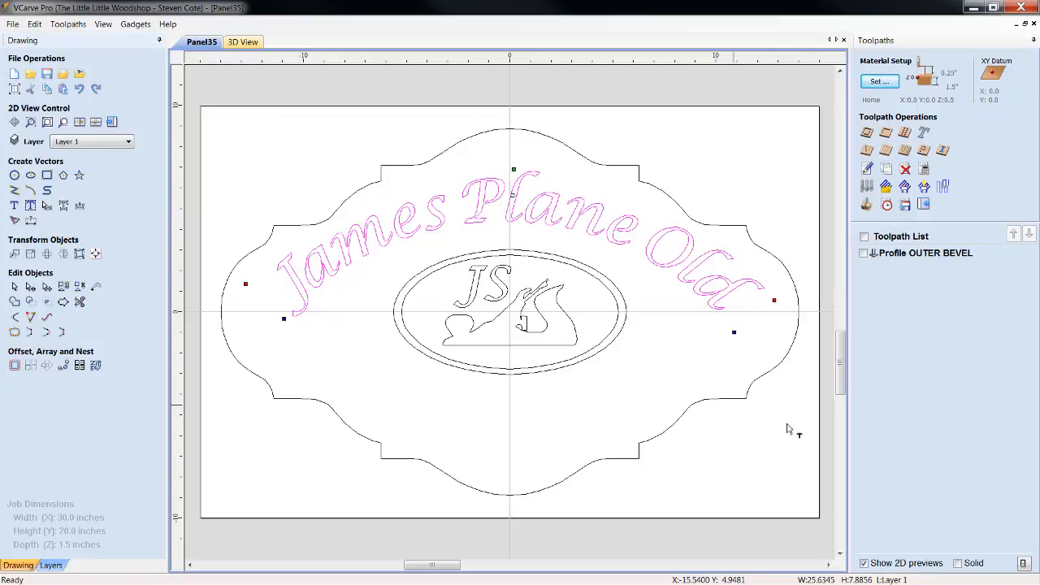
drag(775, 300, 777, 301)
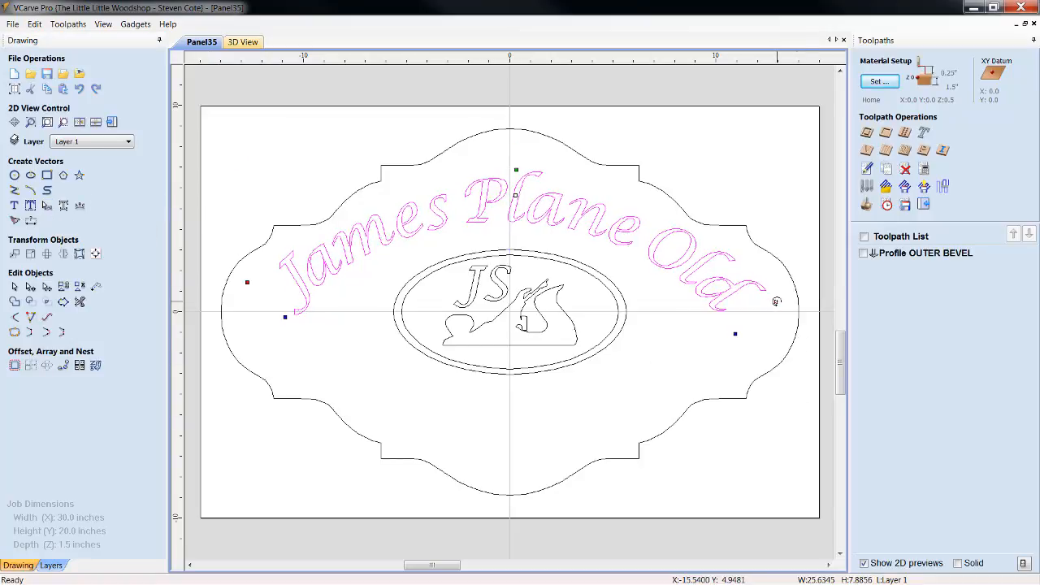
click(633, 396)
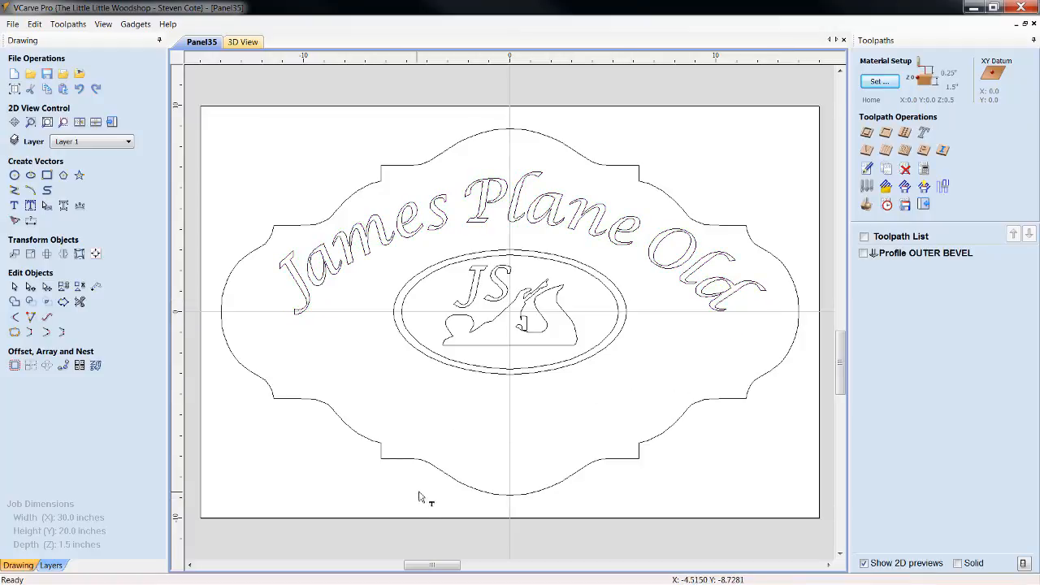
click(526, 209)
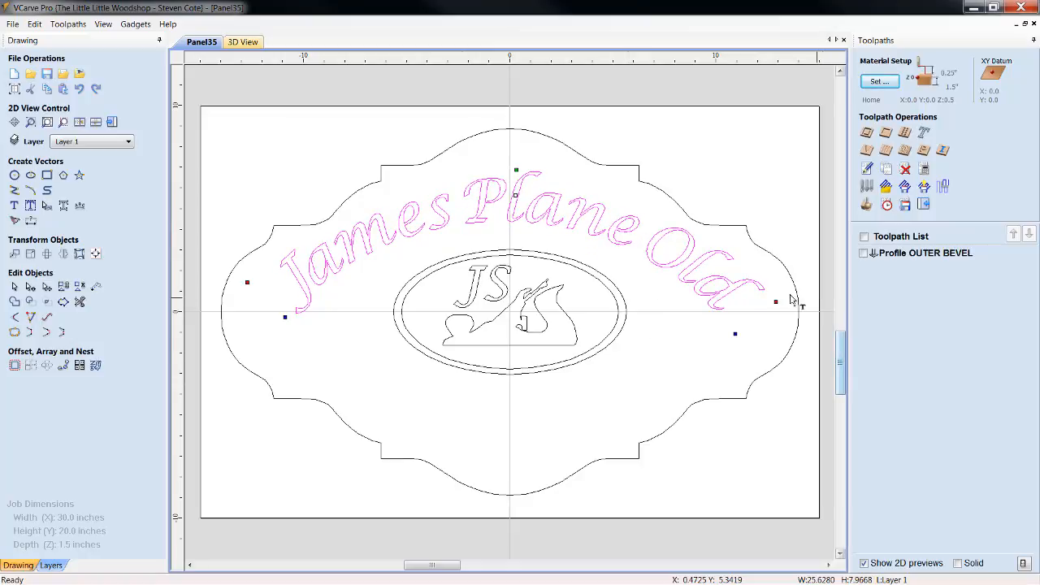
drag(777, 302, 780, 304)
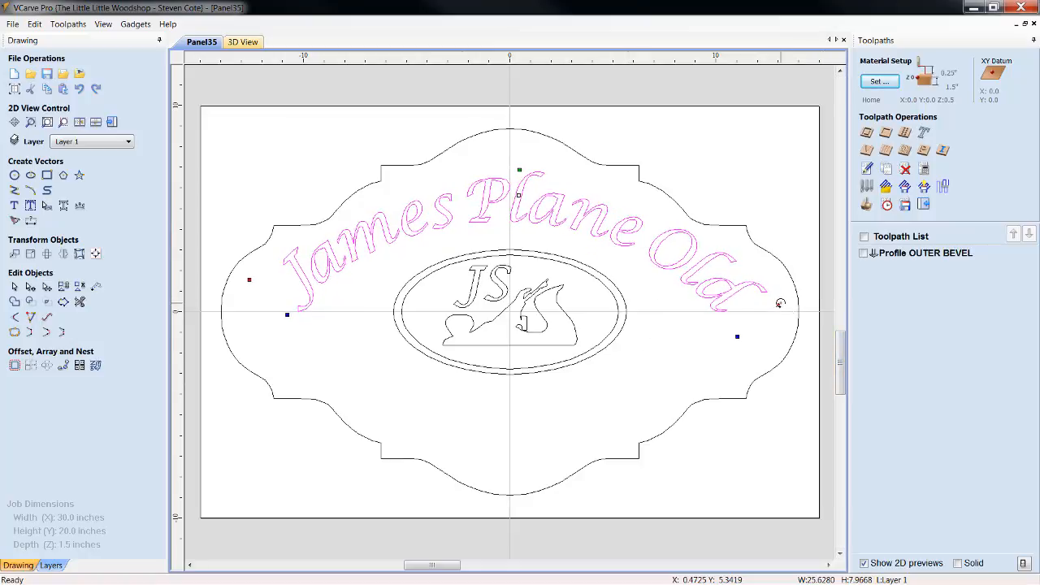
click(595, 406)
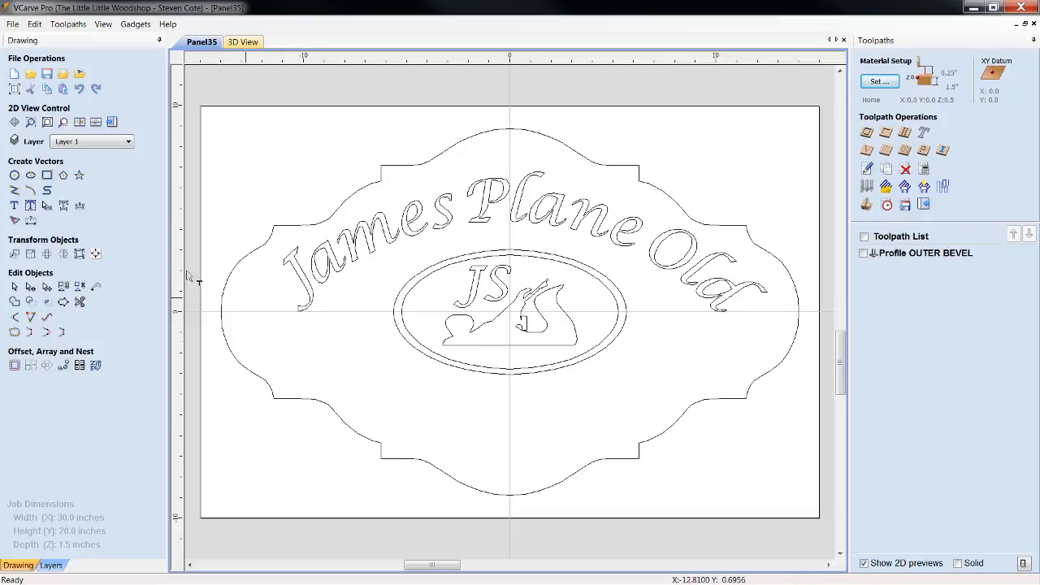
Create the text "Woodworking" in bold Lucida Calligraphy, center-aligned, 2.5 inches high, anchored at X 0.0, Y 0.0
click(14, 205)
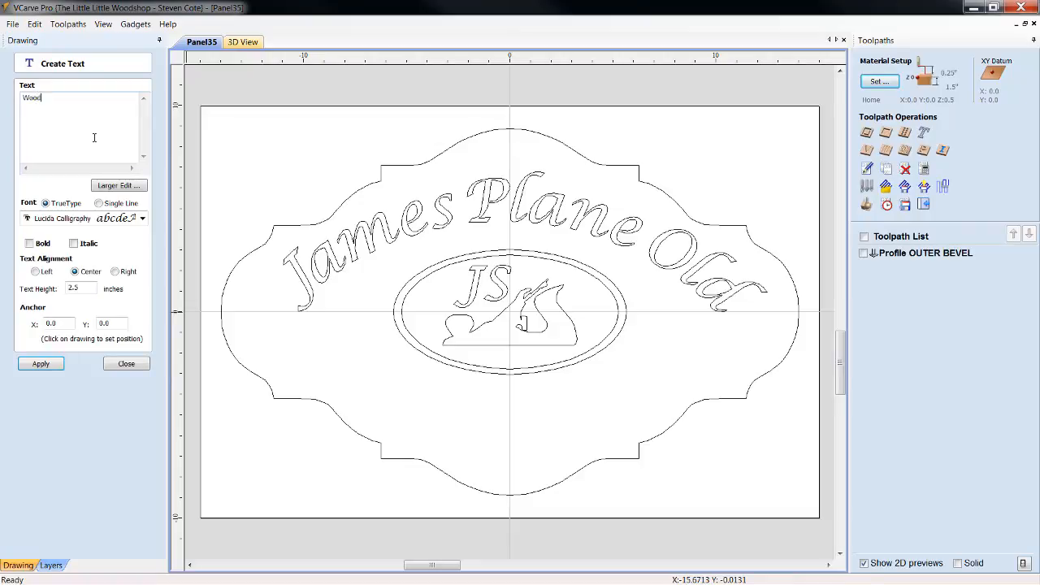
text(Woodworking)
click(30, 243)
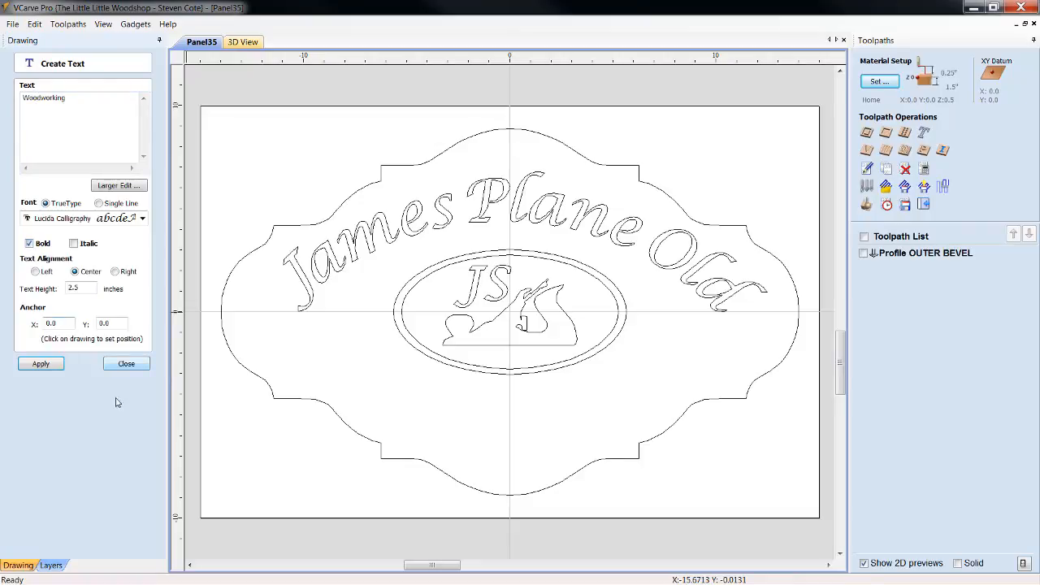
click(74, 287)
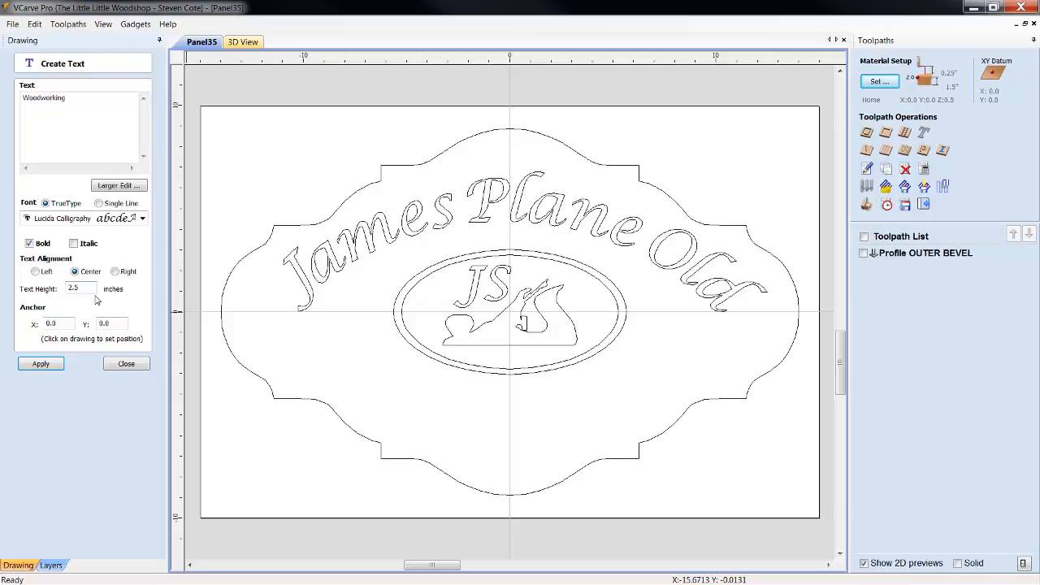
click(36, 365)
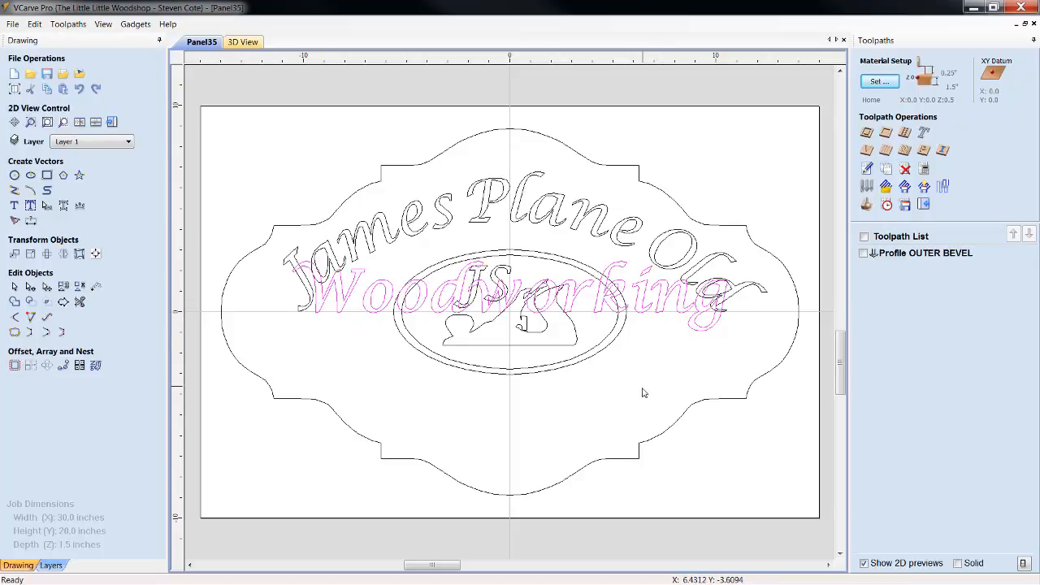
Move the "Woodworking" text below the ellipses and curve it into a centered arc with its ends bending upward
click(647, 315)
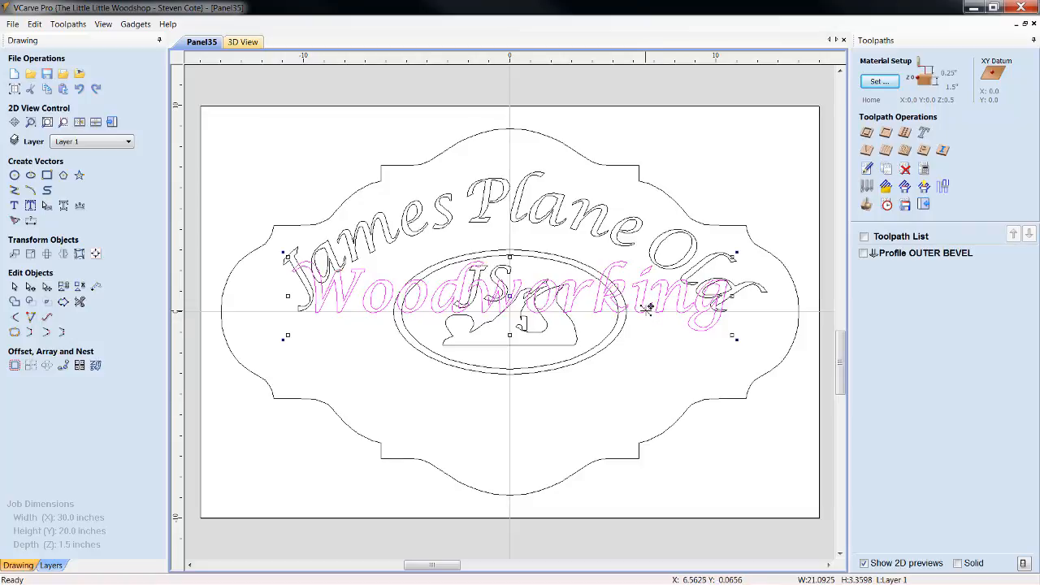
drag(510, 291, 505, 409)
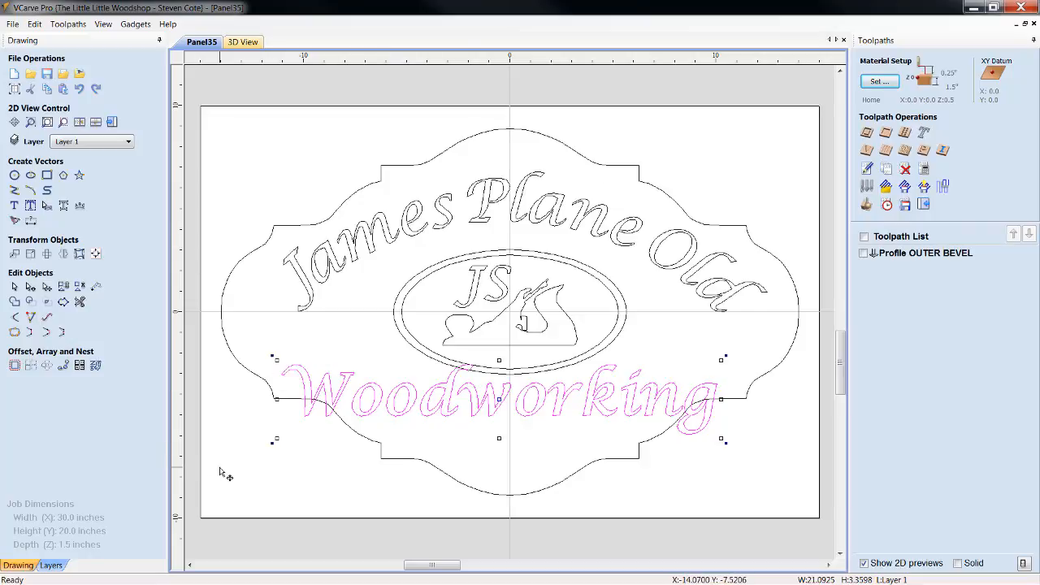
click(48, 208)
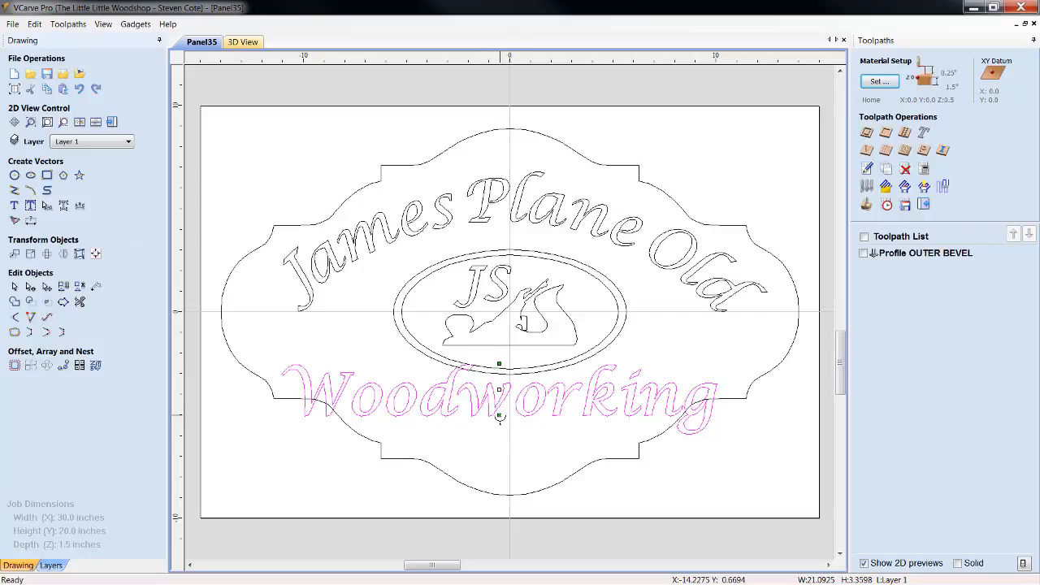
mouse_move(500, 416)
mouse_down()
mouse_move(502, 473)
mouse_move(514, 409)
mouse_move(510, 451)
mouse_move(510, 422)
mouse_up()
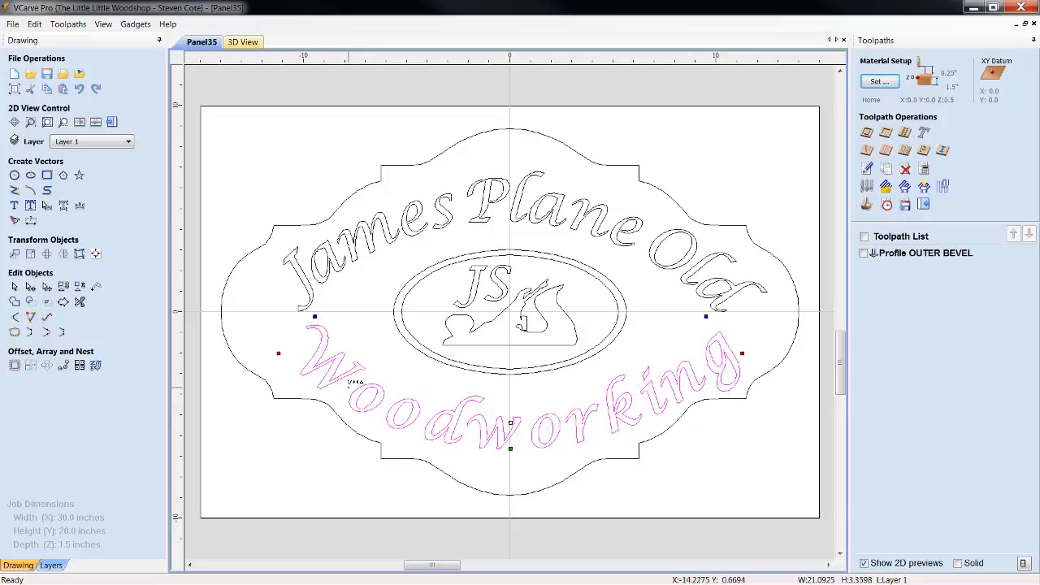
Tighten the letter spacing within the "Wood" part of the curved "Woodworking" text
click(348, 387)
click(348, 387)
click(349, 387)
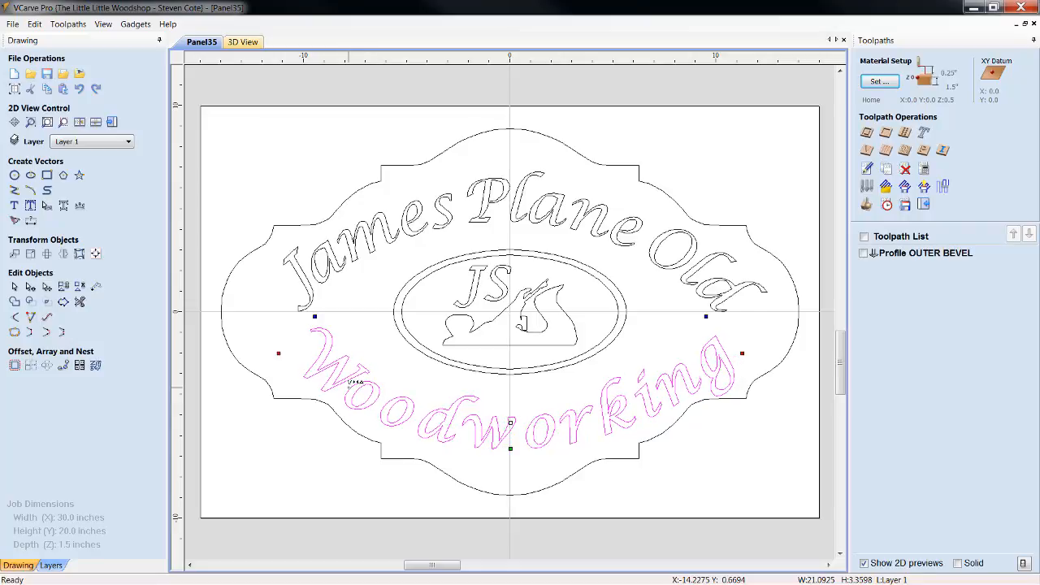
click(390, 398)
click(390, 398)
click(390, 398)
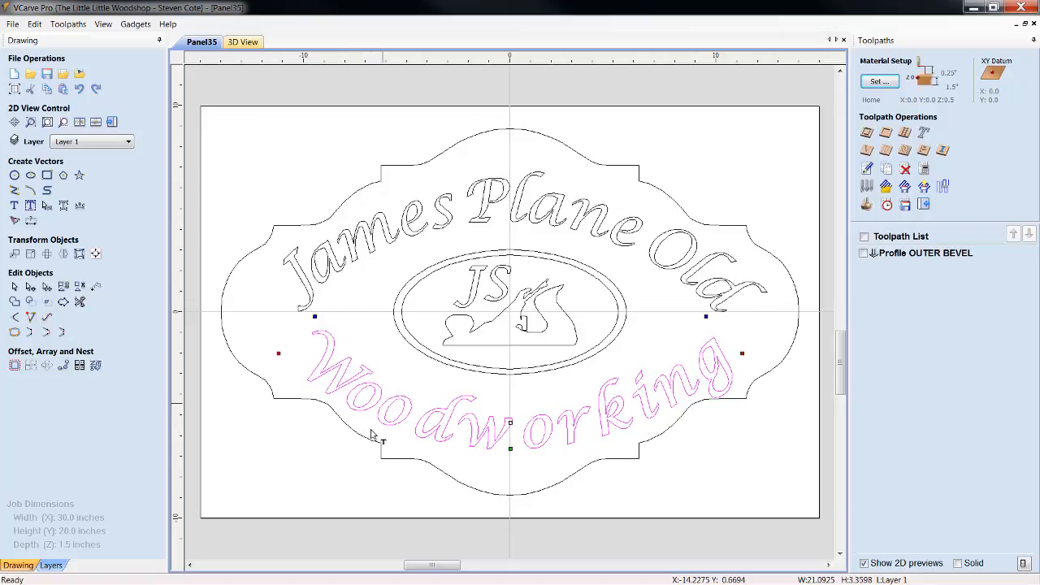
click(421, 415)
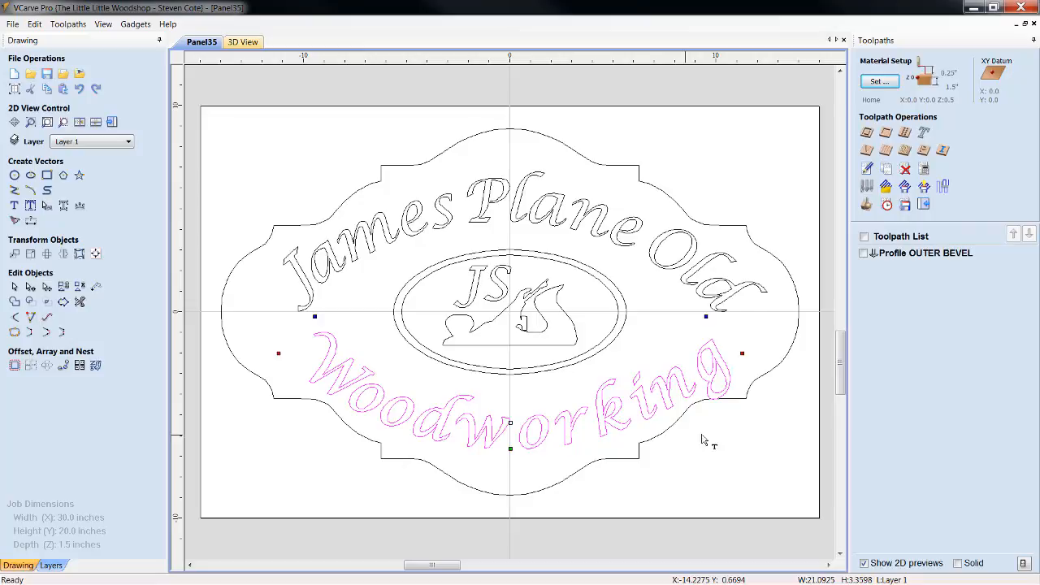
Tighten the letter spacing from "r" through "g" at the end of the curved "Woodworking" text
click(689, 375)
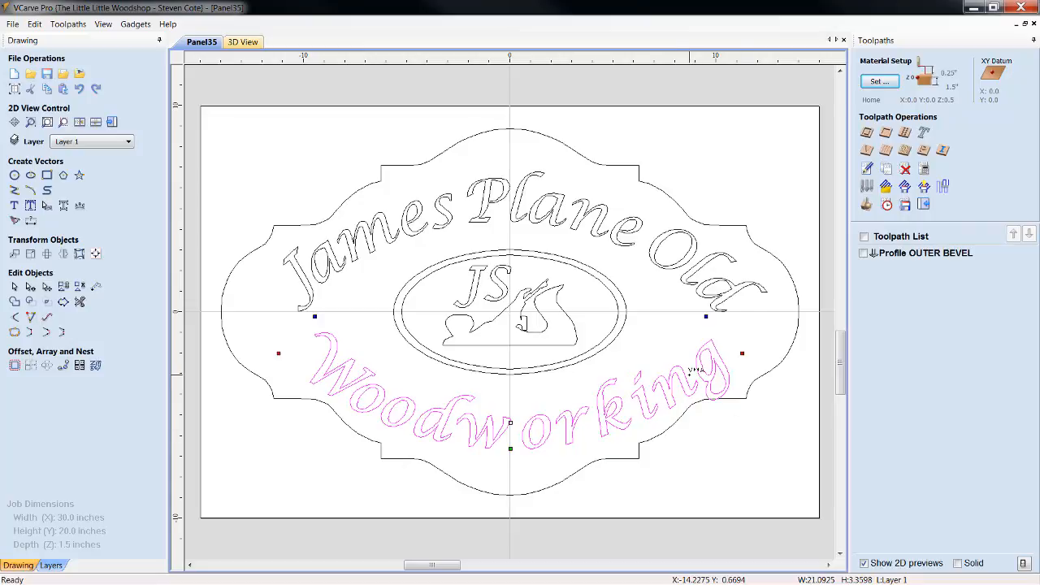
click(690, 374)
click(659, 393)
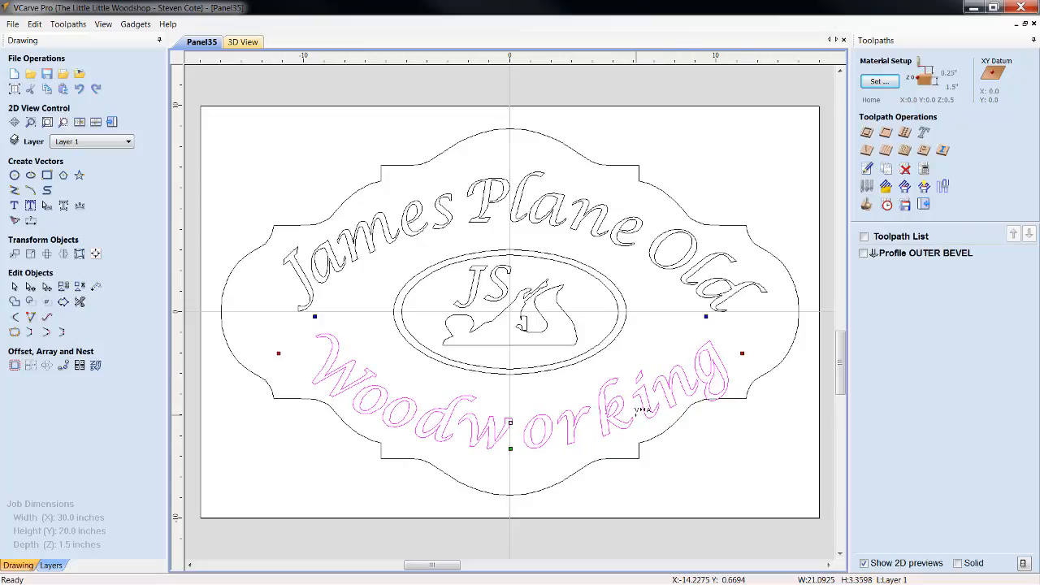
click(636, 411)
click(635, 410)
click(603, 422)
click(597, 422)
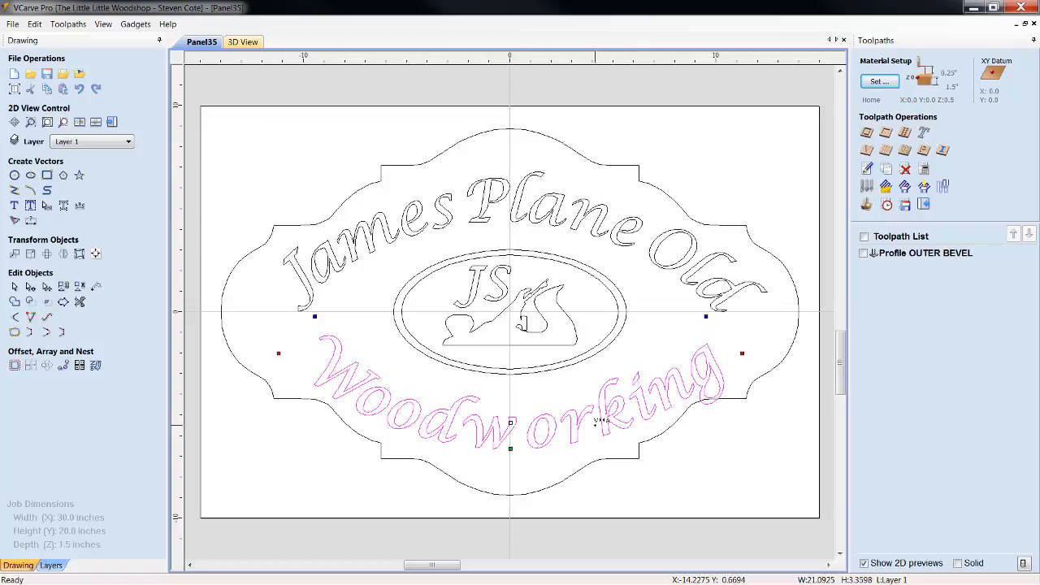
Tighten the letter spacing around the middle letters "w", "o" and "r" of the curved "Woodworking" text
click(572, 429)
click(569, 428)
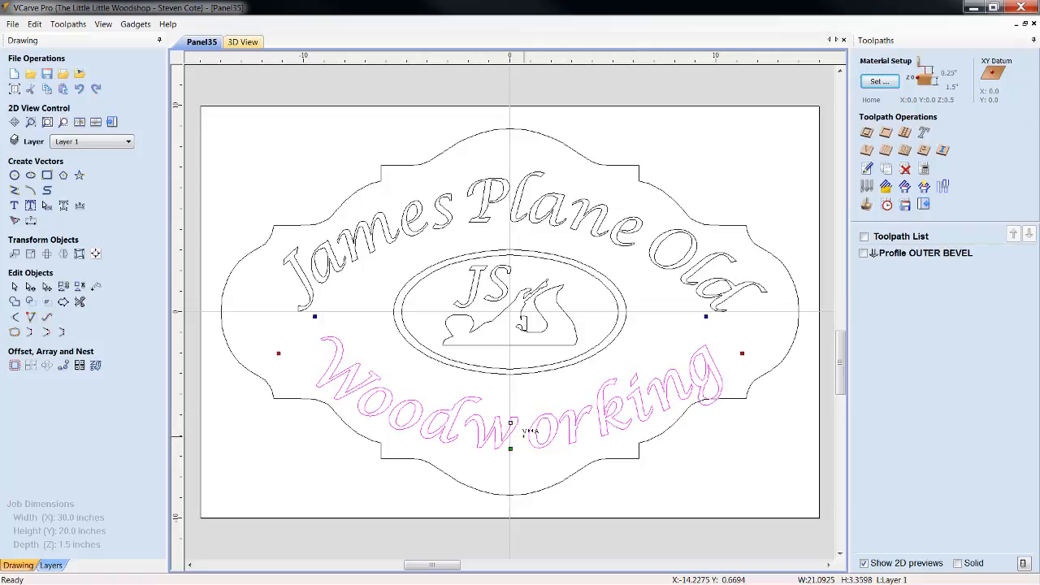
click(524, 436)
click(524, 438)
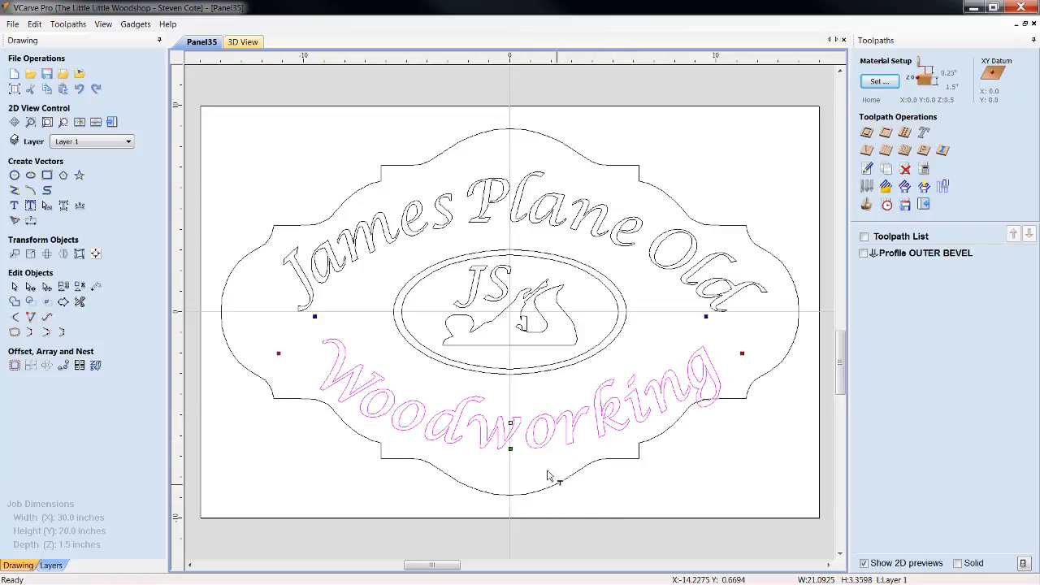
click(528, 437)
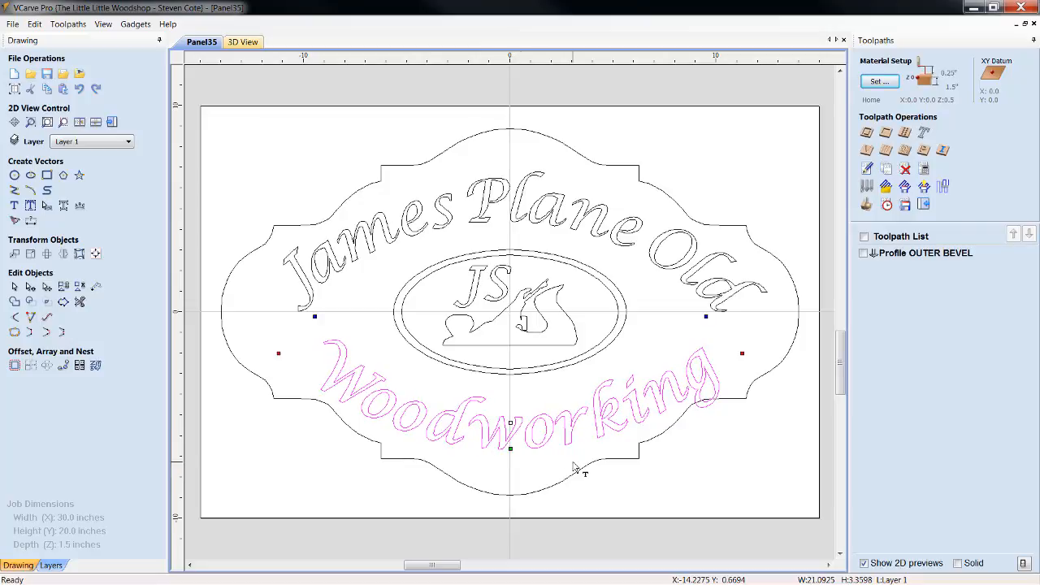
click(524, 430)
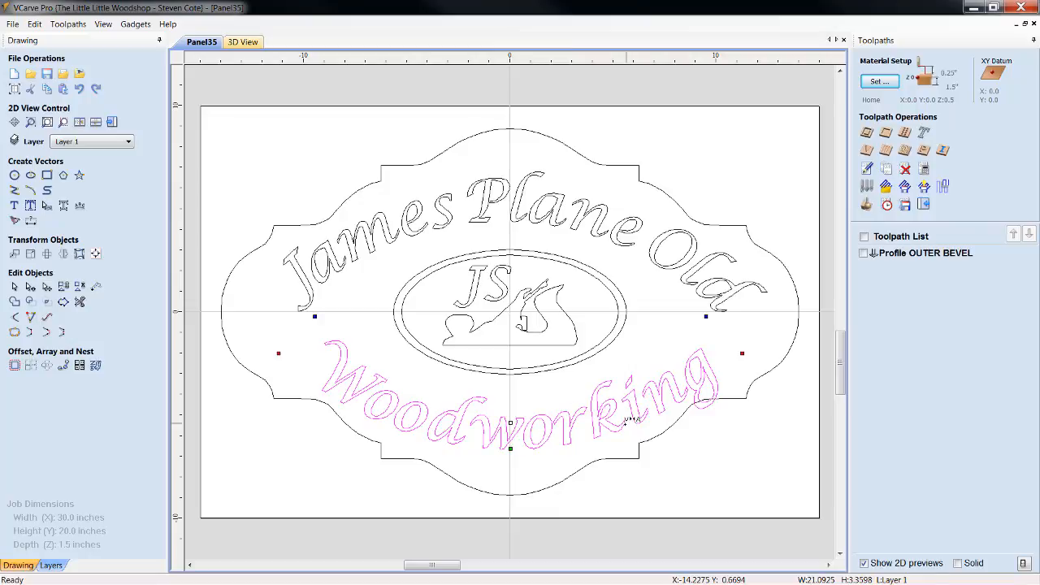
Tighten the letter spacing within the "king" ending of the curved "Woodworking" text
click(635, 434)
click(661, 402)
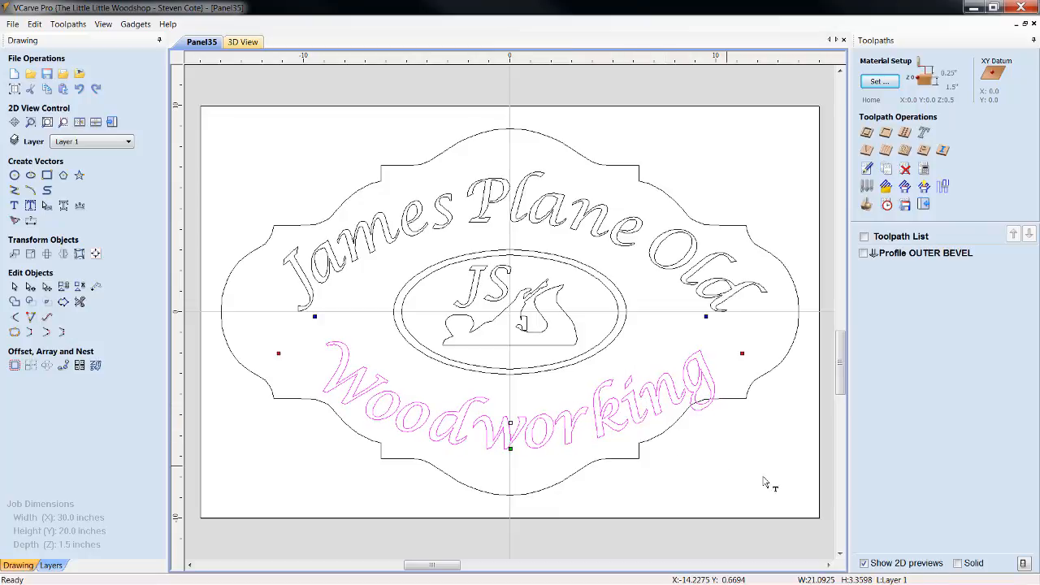
click(683, 375)
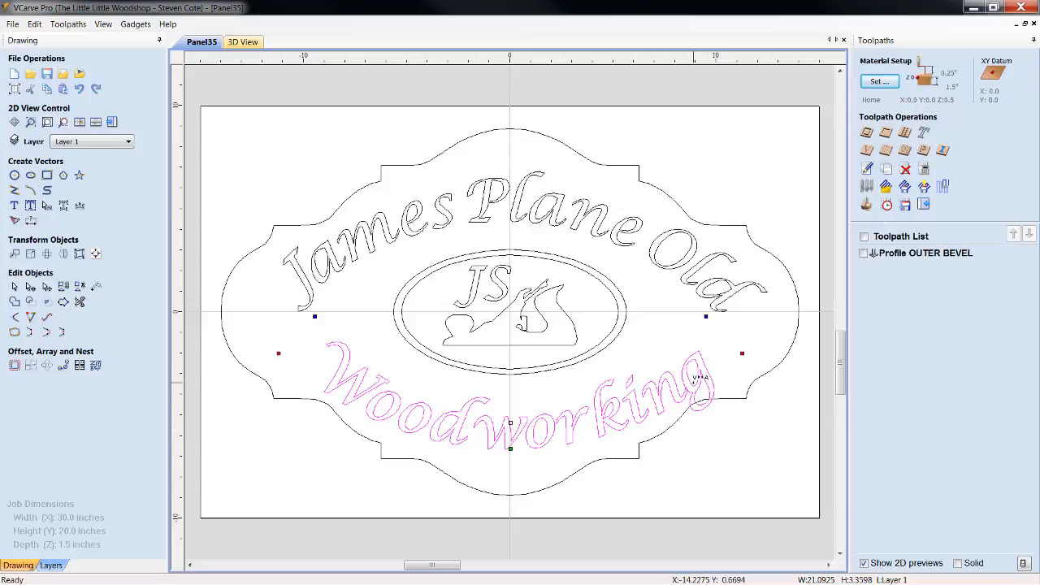
click(79, 90)
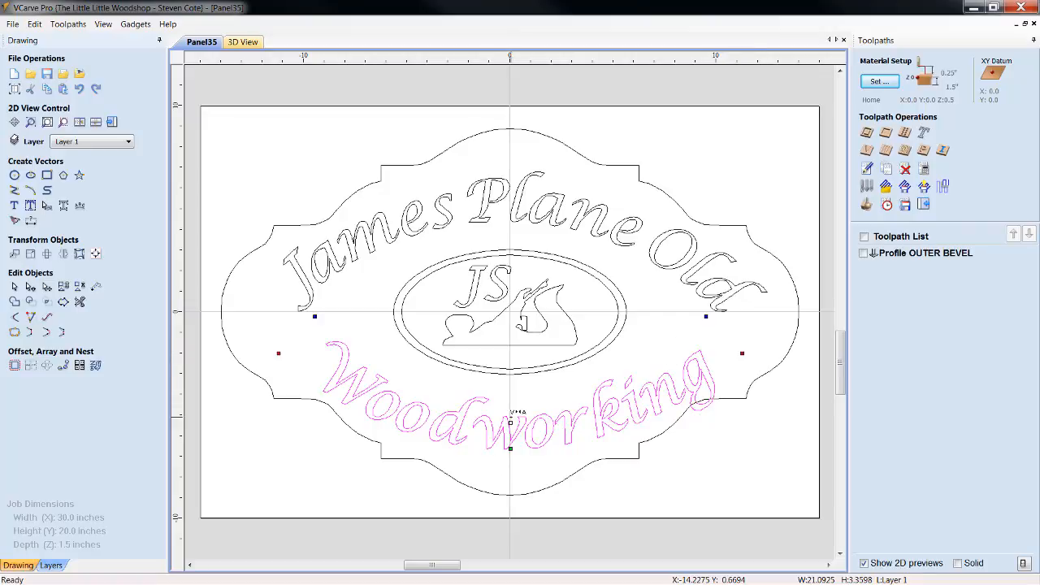
Move the curved "Woodworking" text up closer to the double ellipse, keeping it on the vertical centerline
drag(508, 421, 509, 405)
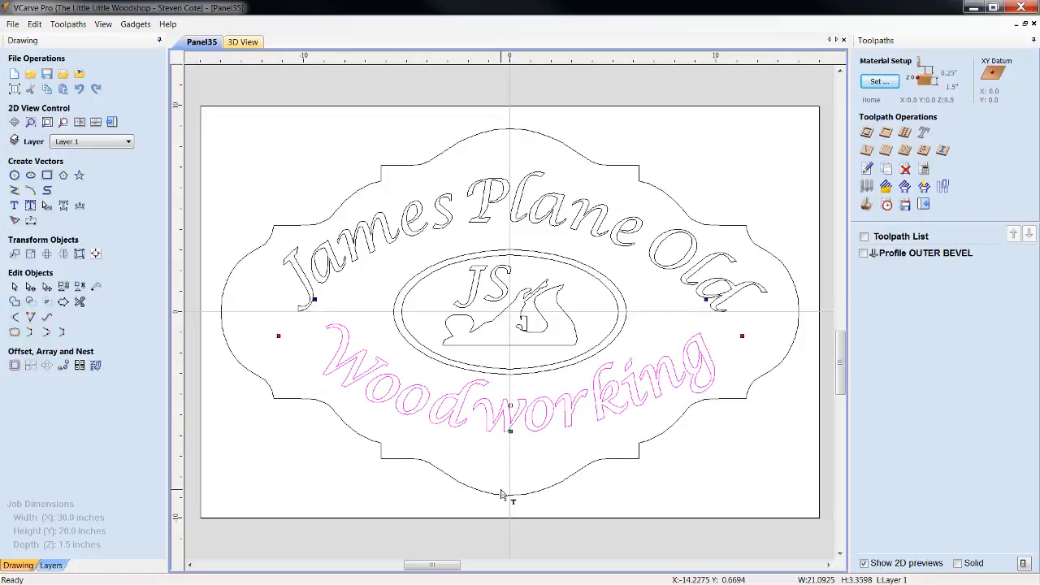
click(443, 442)
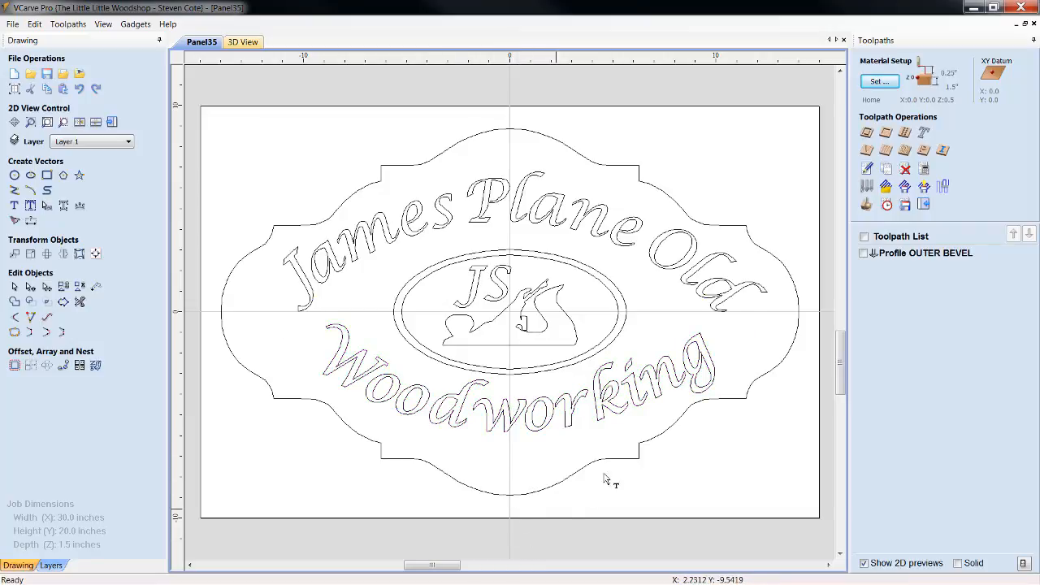
click(613, 415)
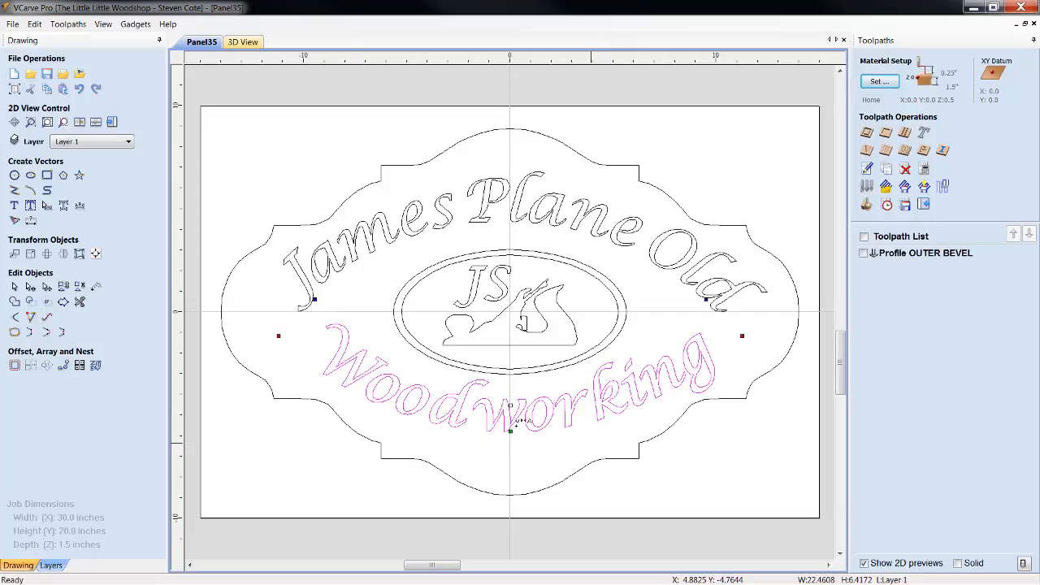
Set the height of the "Woodworking" text to 2.0 inches and apply the change
click(14, 204)
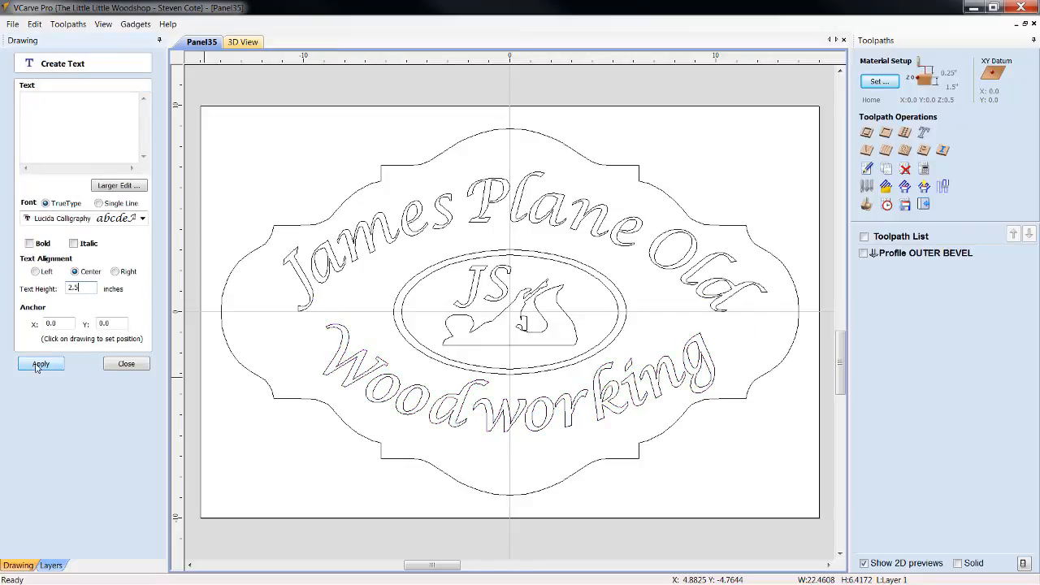
key(BackSpace)
key(BackSpace)
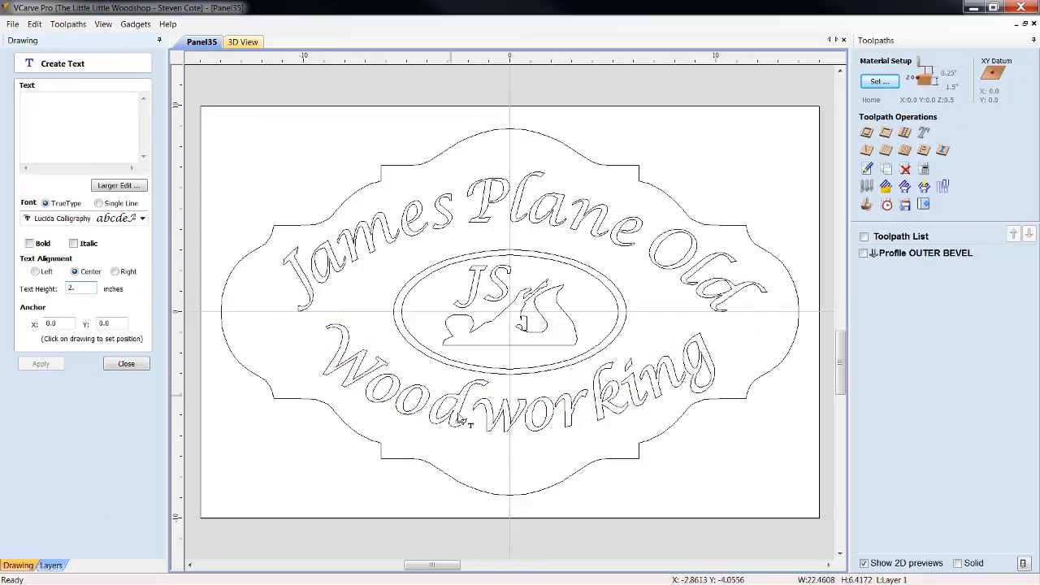
double_click(496, 425)
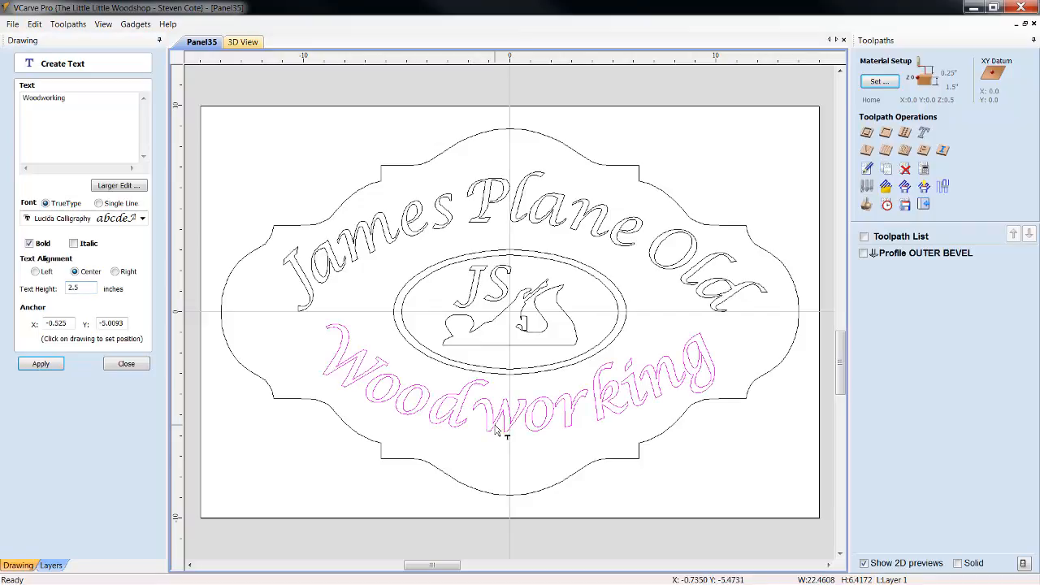
click(88, 290)
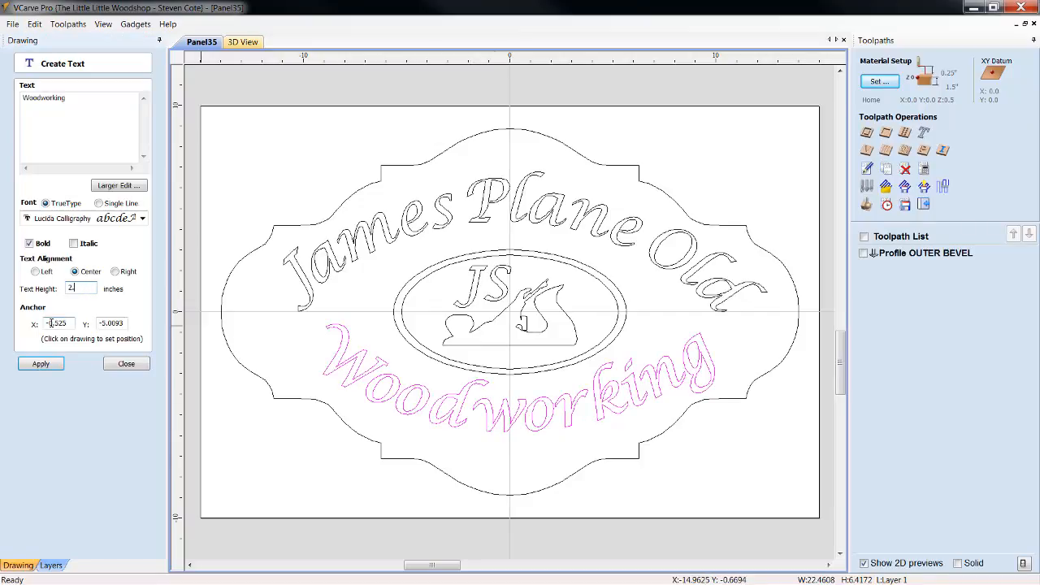
click(41, 363)
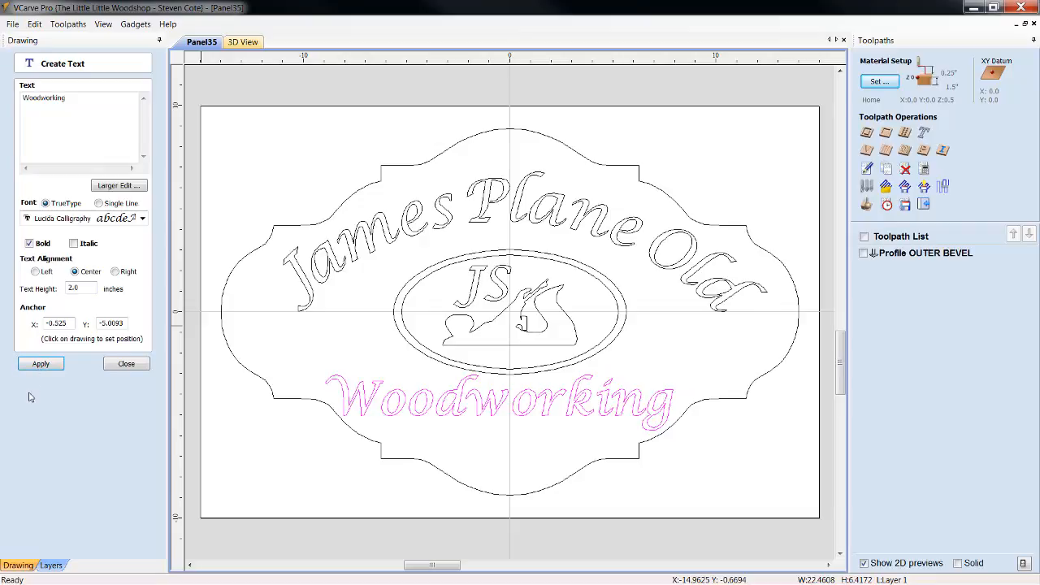
click(126, 364)
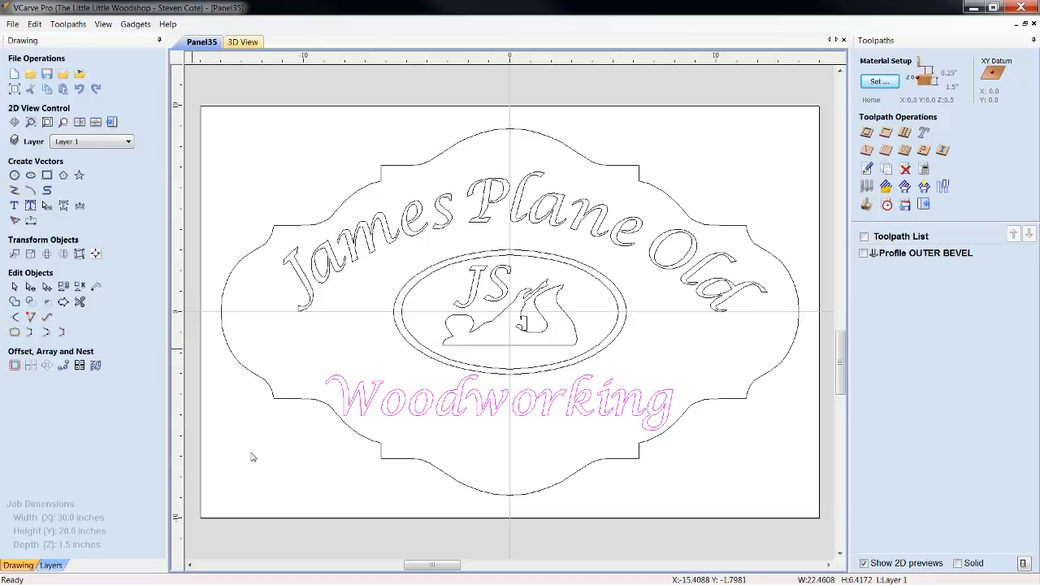
Move the straight "Woodworking" text slightly toward the middle and center it horizontally on the material
click(547, 418)
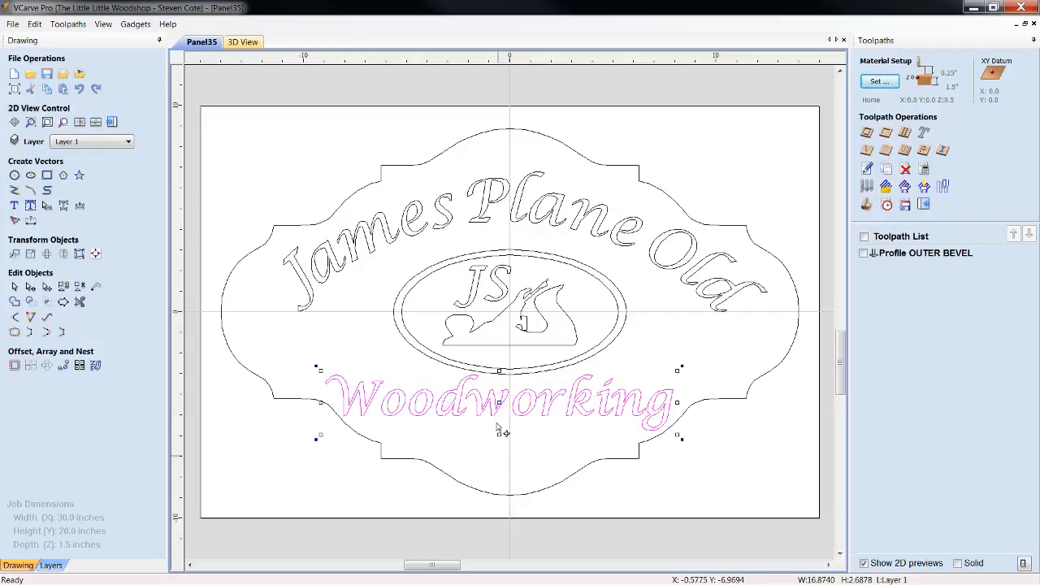
drag(500, 403, 508, 406)
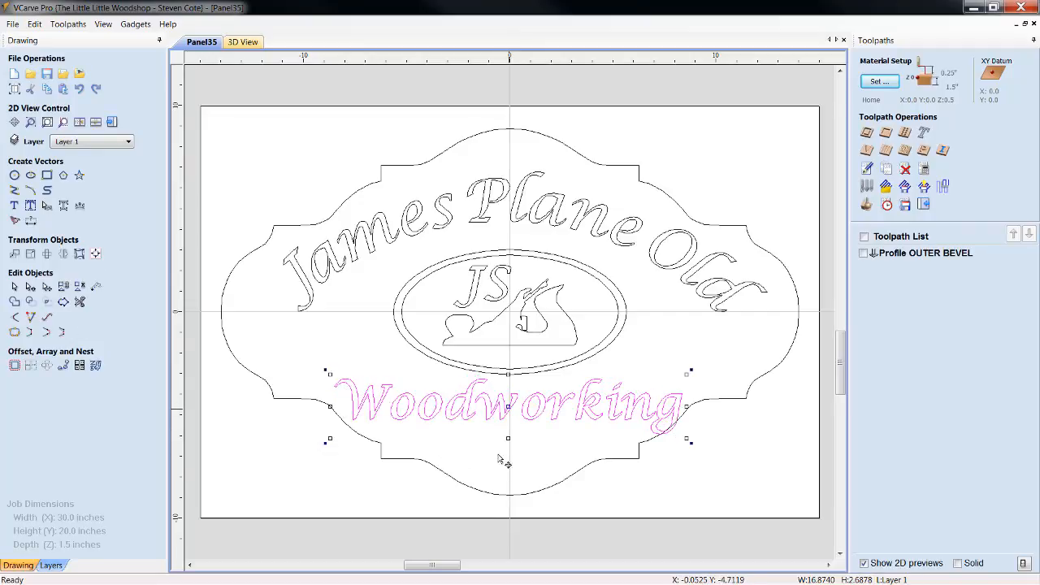
click(98, 257)
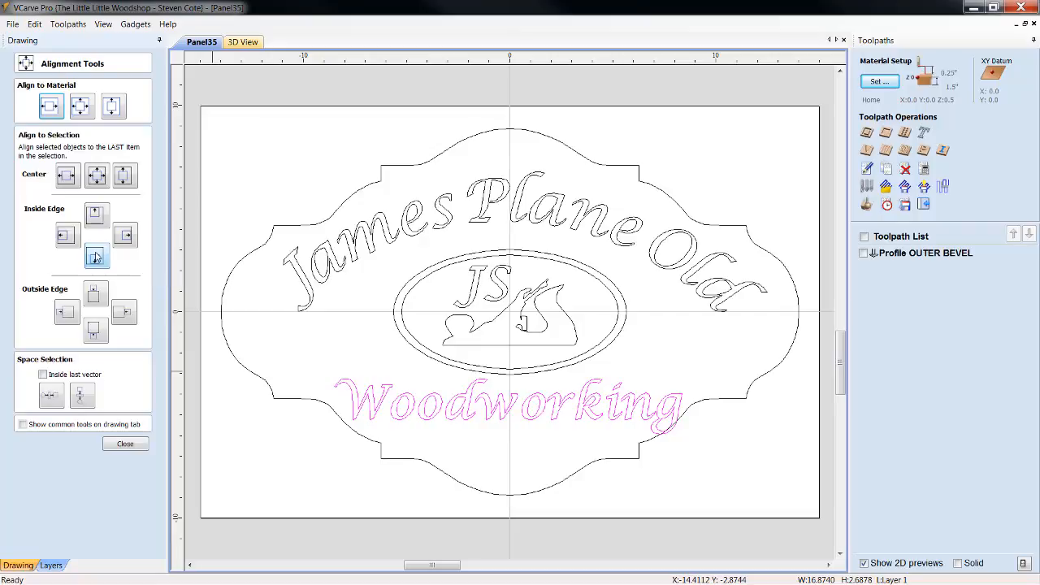
click(50, 106)
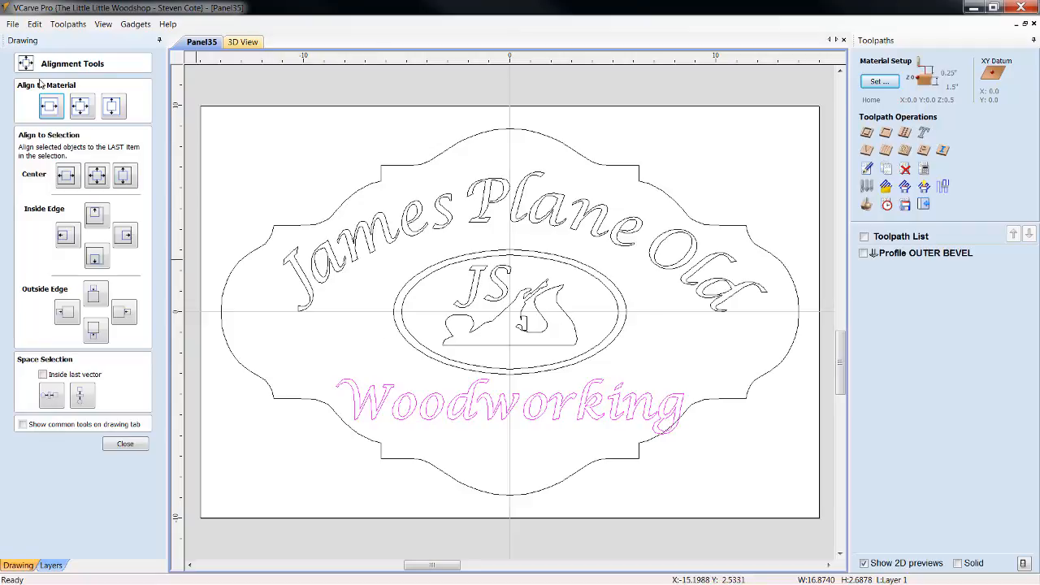
click(136, 449)
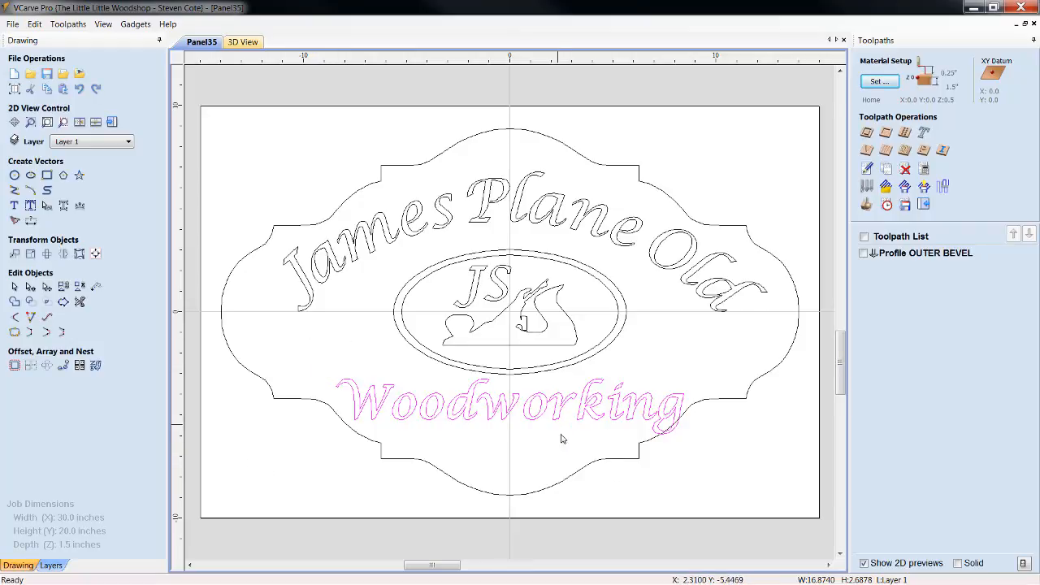
Curve the 2.0-inch "Woodworking" text into an arc below the ellipses with its ends bending upward
click(511, 416)
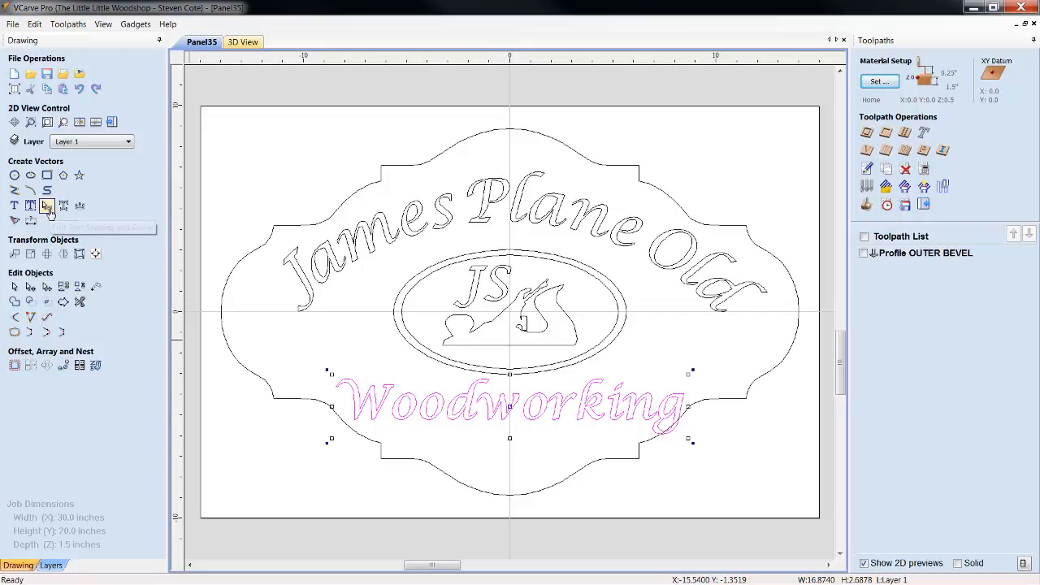
click(47, 207)
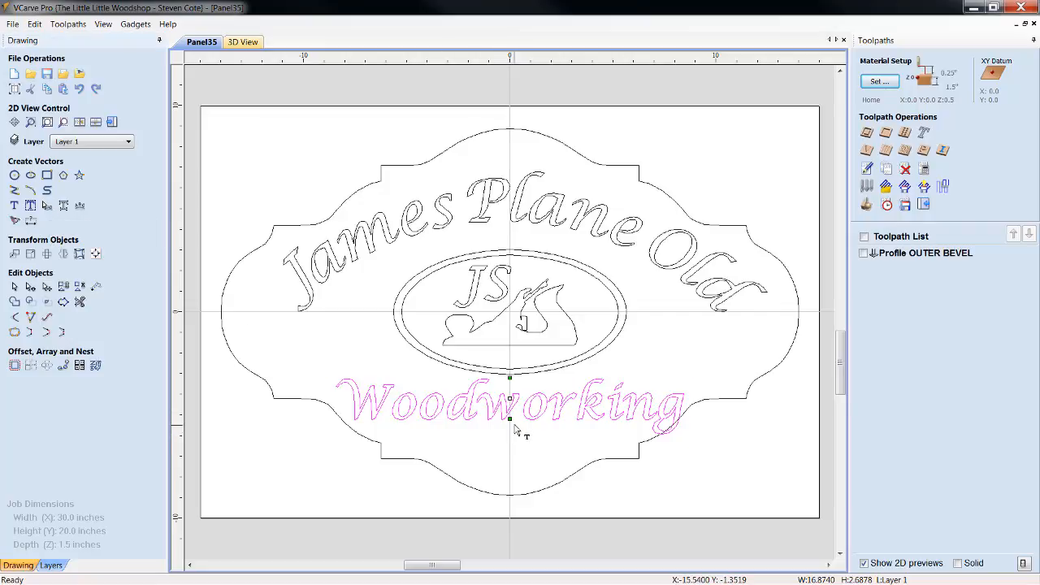
mouse_move(509, 434)
mouse_down()
mouse_move(509, 468)
mouse_move(509, 415)
mouse_up()
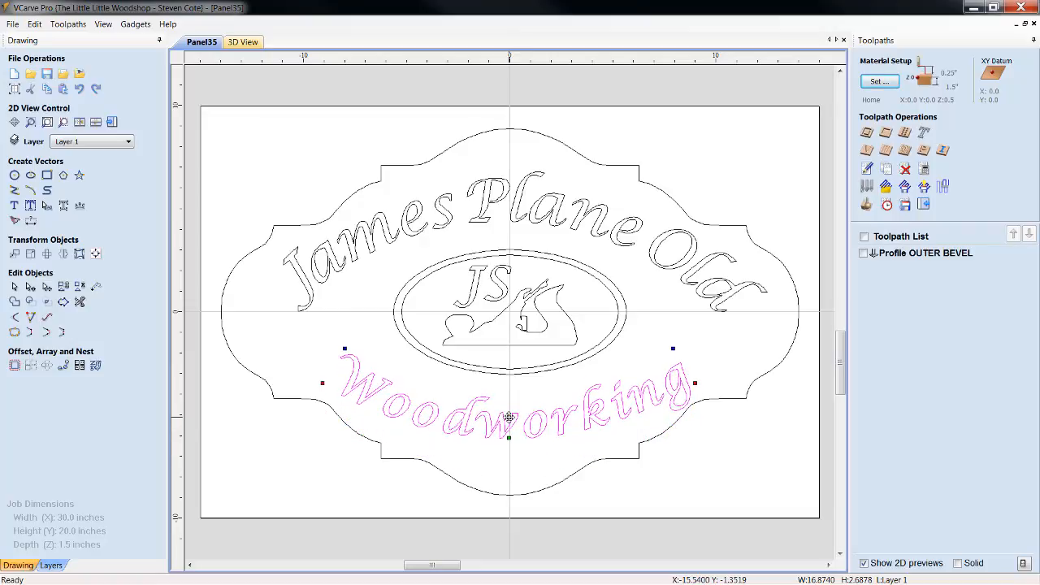
Tighten the letter spacing throughout the curved 2.0-inch "Woodworking" text
click(381, 402)
click(380, 402)
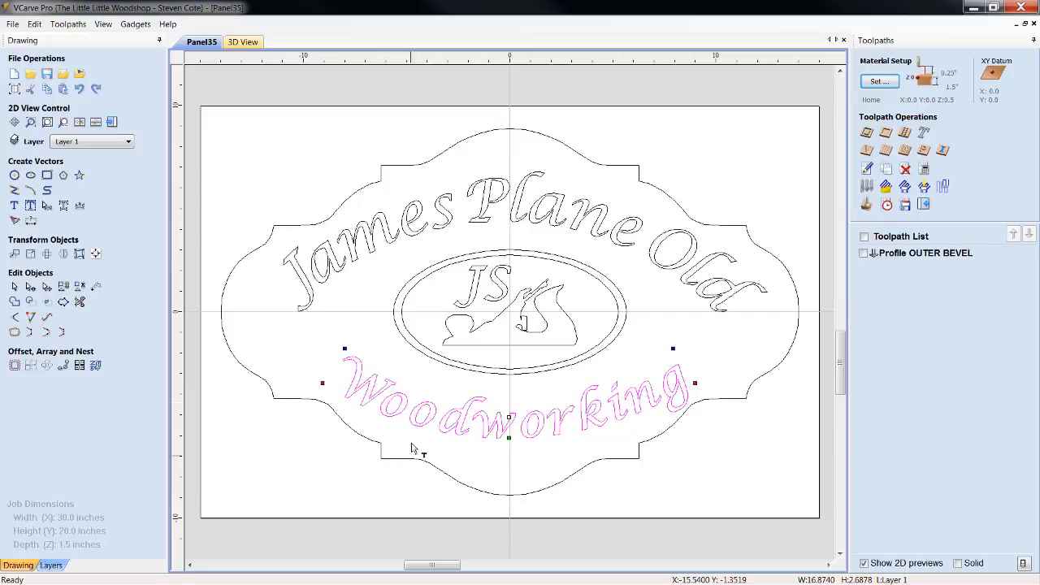
click(378, 402)
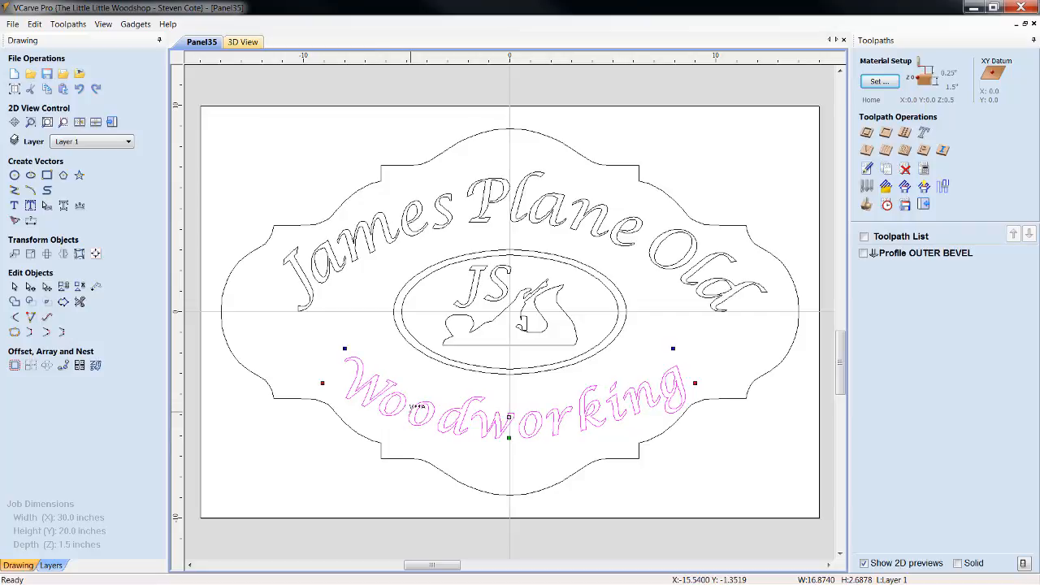
click(411, 411)
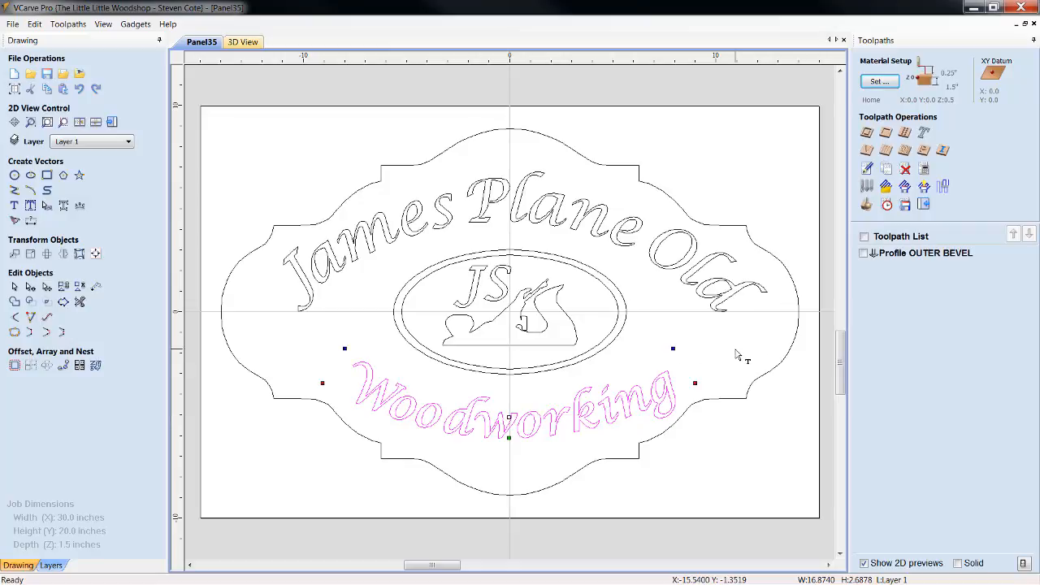
Center the curved "Woodworking" text horizontally on the material and deselect it
click(95, 255)
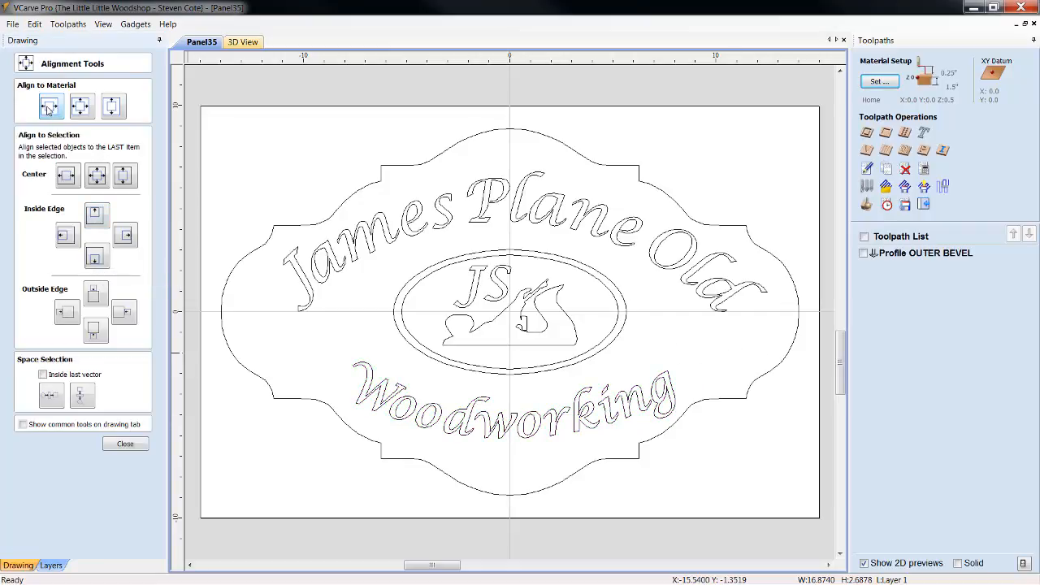
click(456, 416)
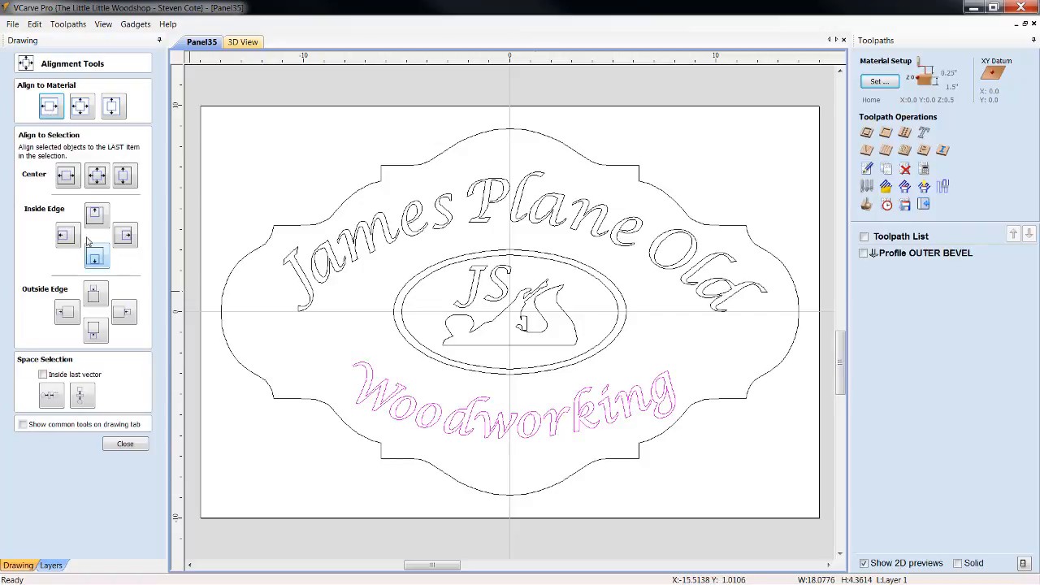
click(130, 446)
click(709, 356)
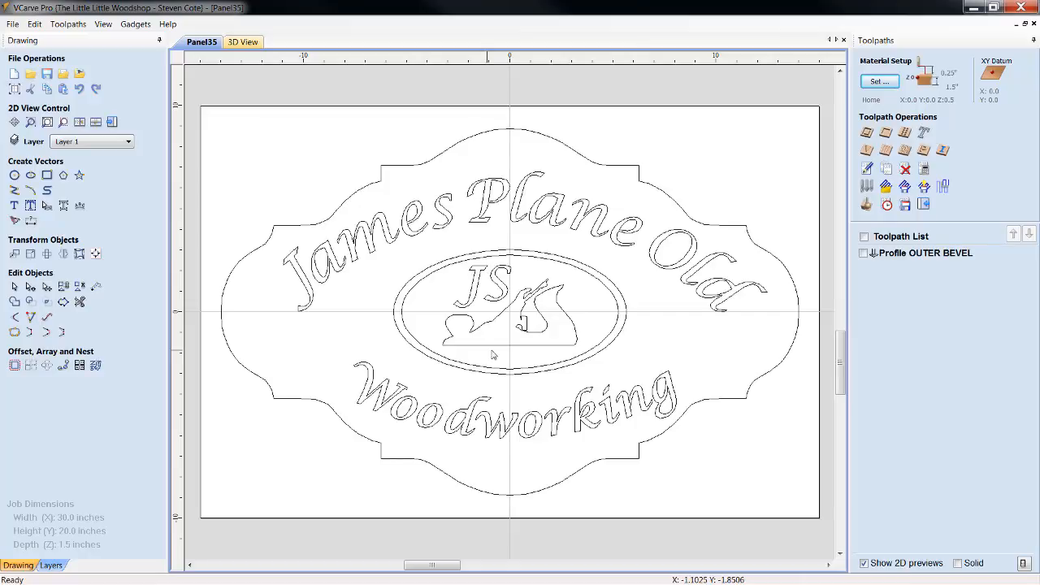
Check which vector the Profile OUTER BEVEL toolpath uses
click(904, 256)
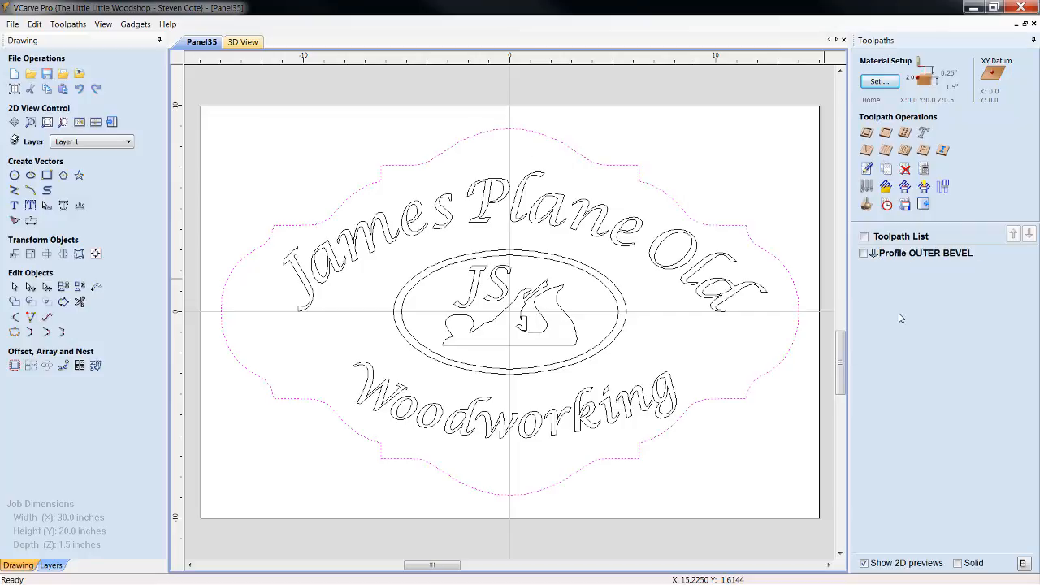
click(771, 149)
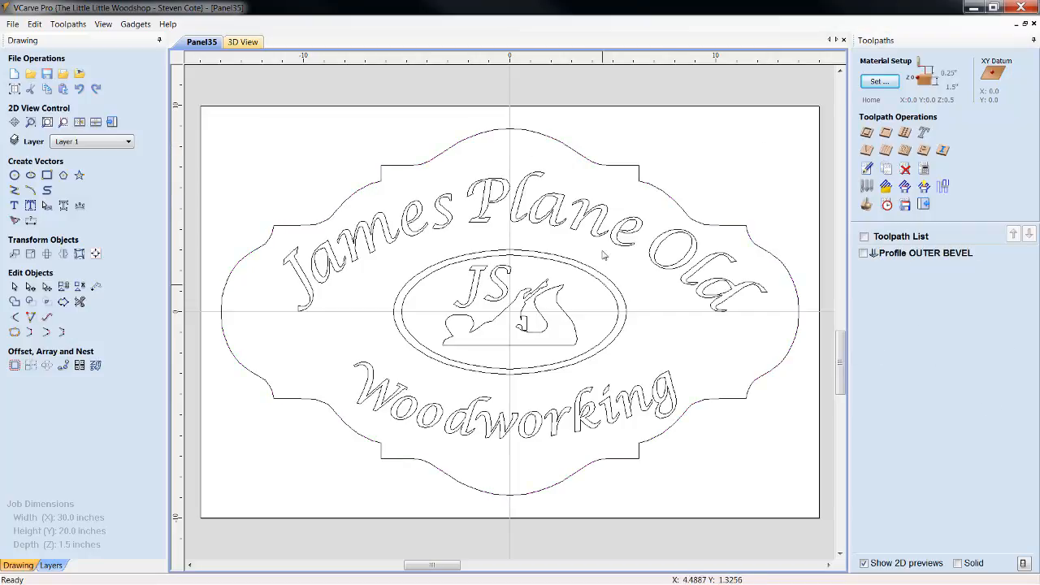
Calculate a V-carve toolpath named "V-Carve Lettering" for both curved text lines with a 0.04-inch flat depth, and hide its preview
click(921, 132)
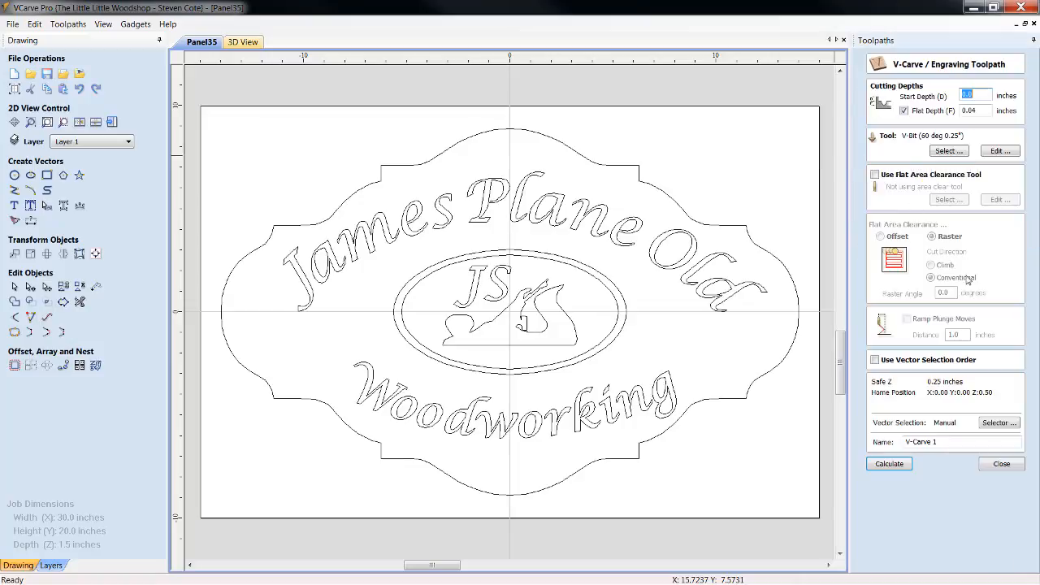
click(974, 114)
click(722, 306)
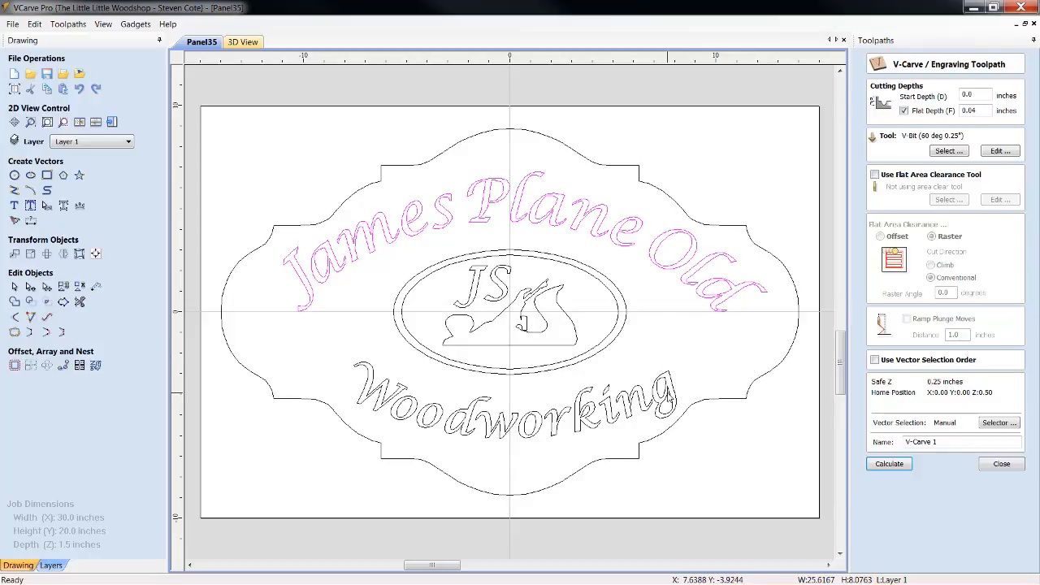
shift+click(672, 398)
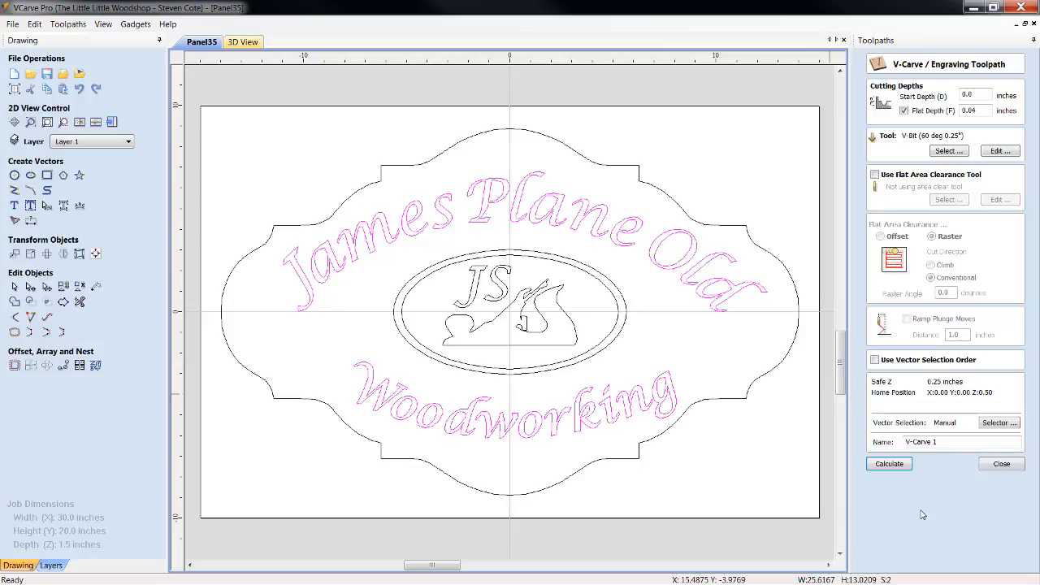
click(946, 441)
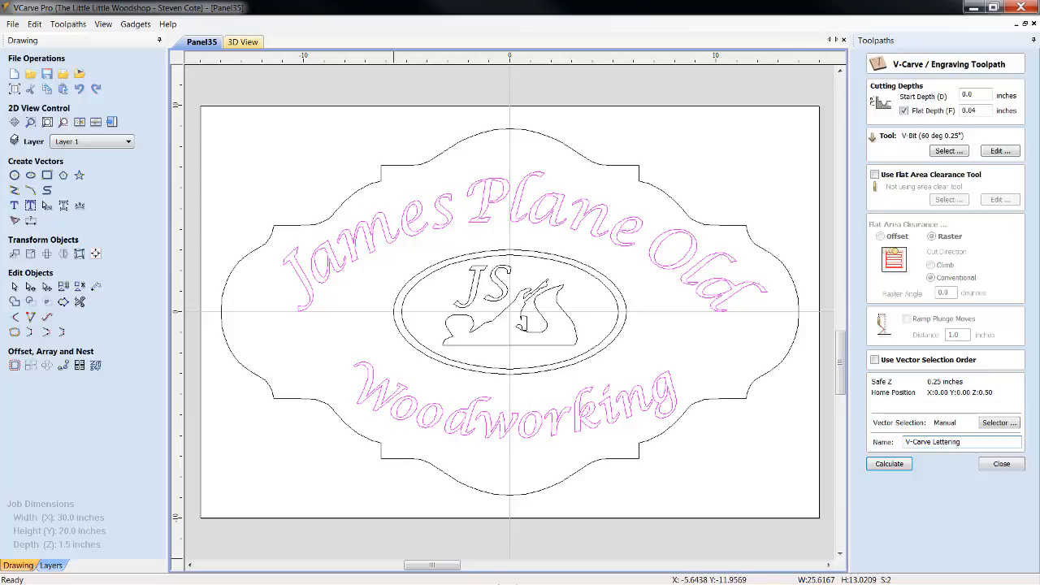
click(889, 463)
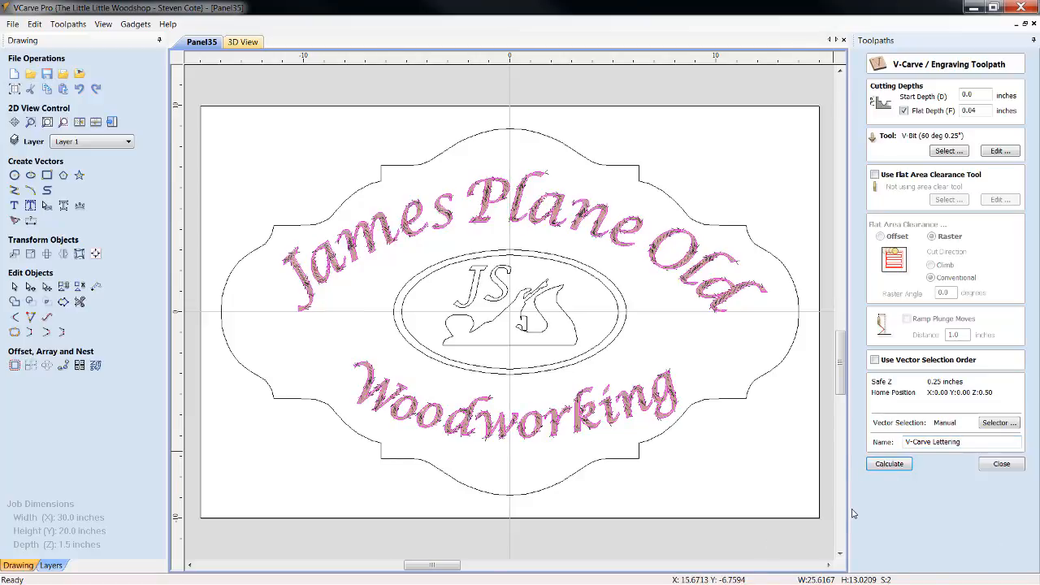
click(1001, 463)
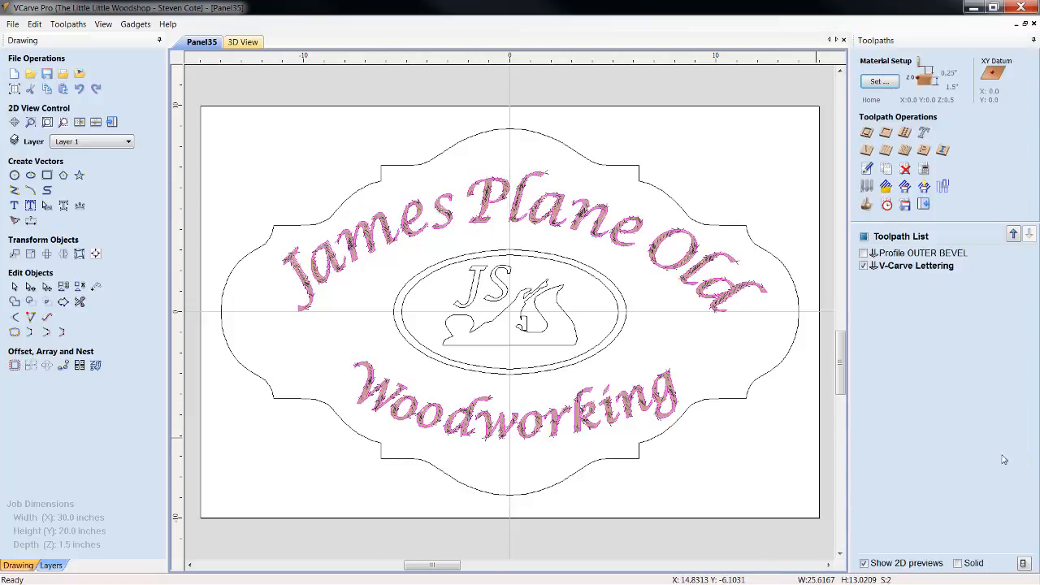
click(864, 266)
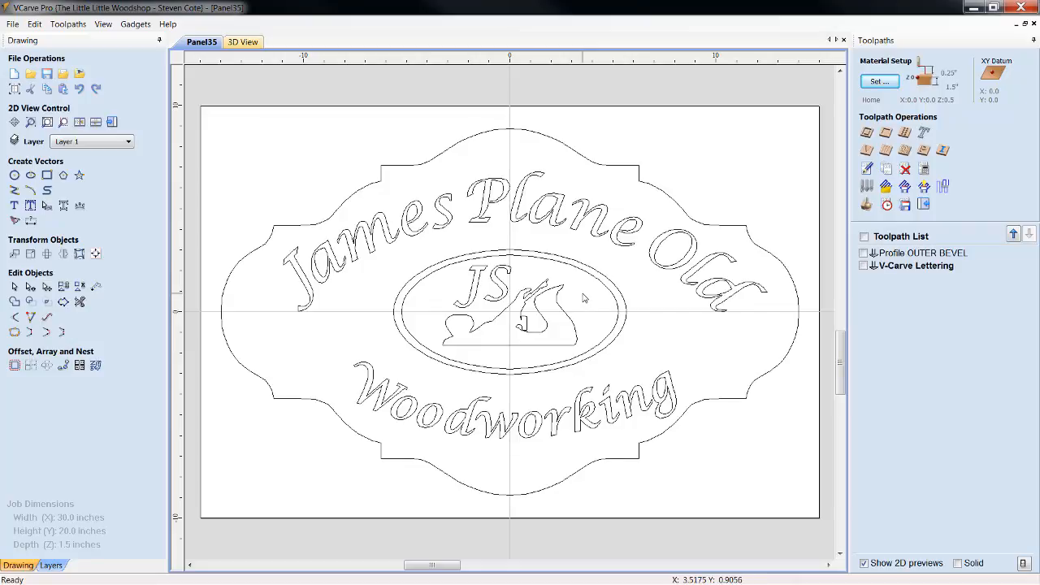
Calculate a V-carve toolpath named "V-Carve Center Ring" for the two ellipses with a 0.04-inch flat depth, and hide its preview
click(868, 152)
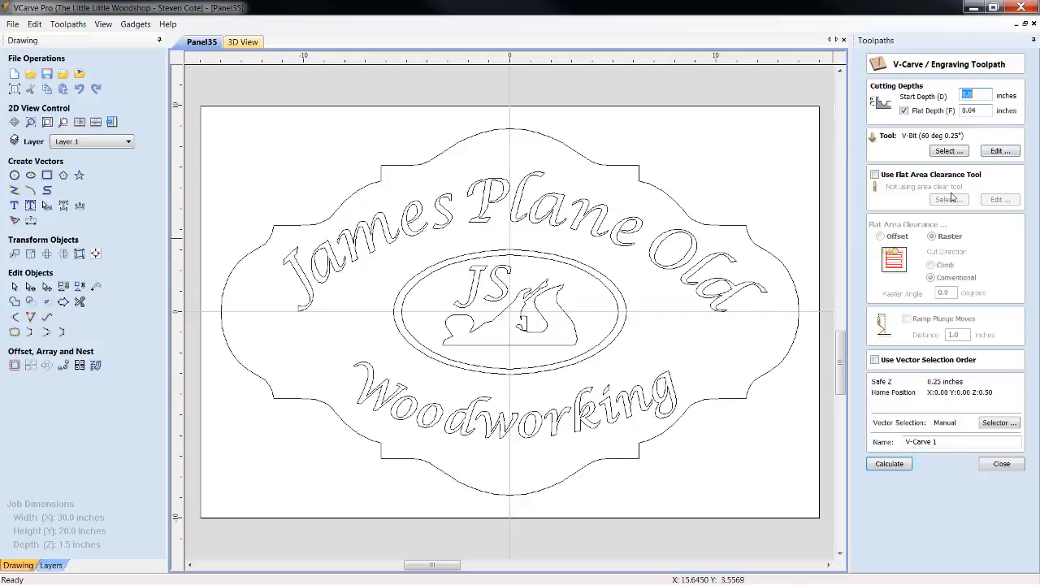
click(935, 441)
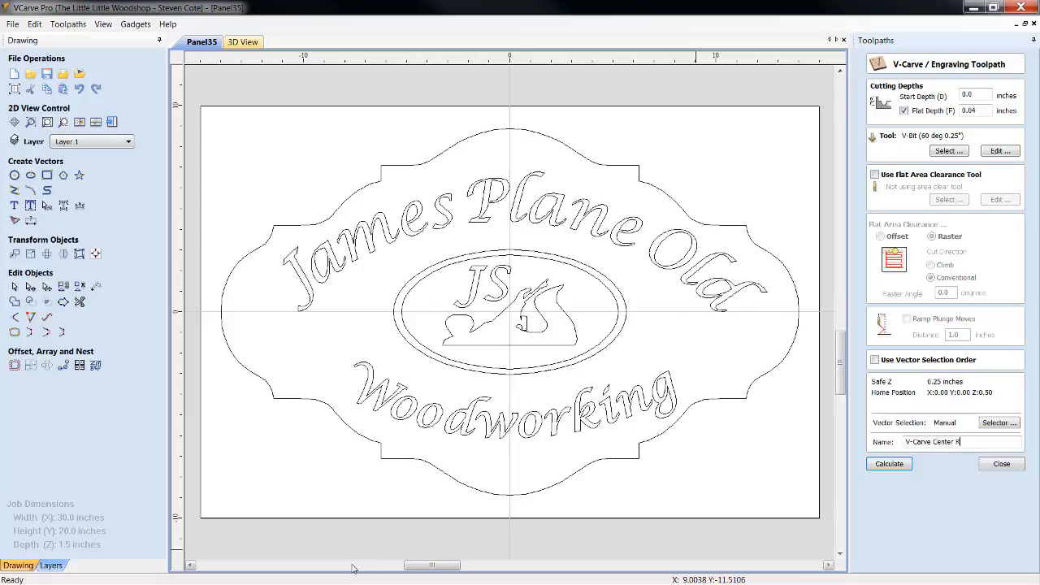
text(Center Ring)
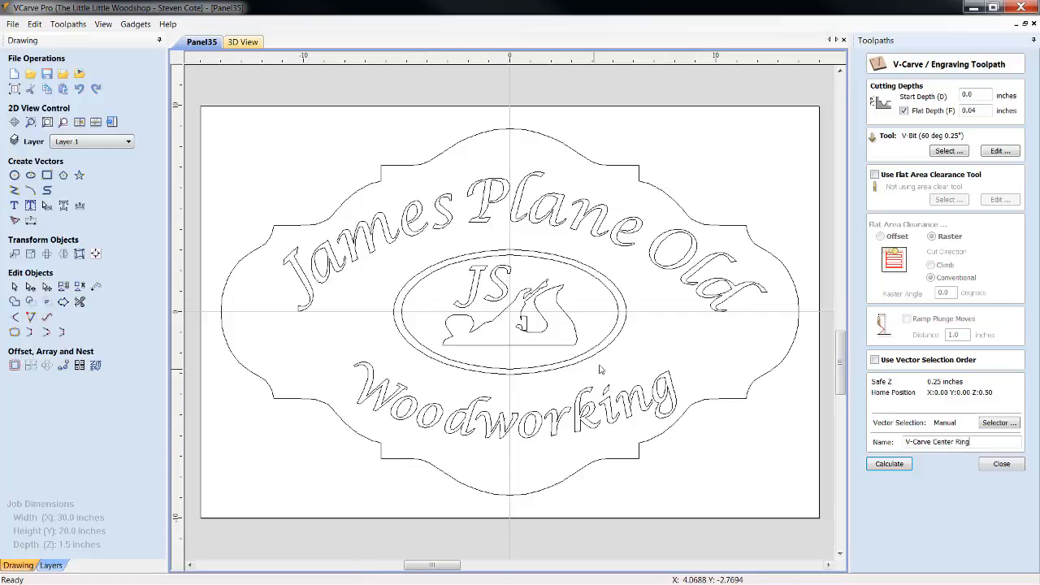
click(616, 329)
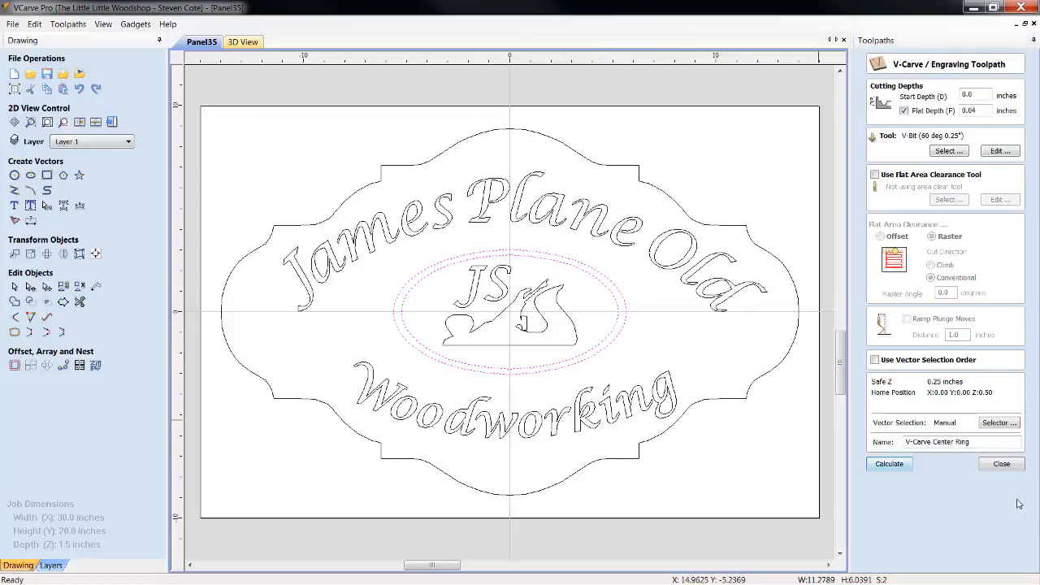
click(890, 464)
click(1002, 464)
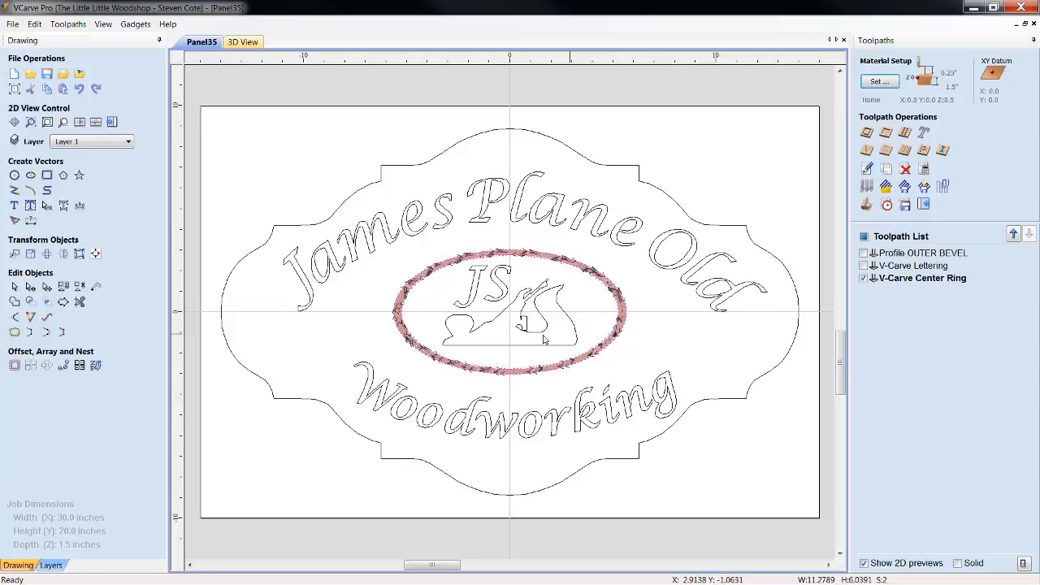
click(864, 278)
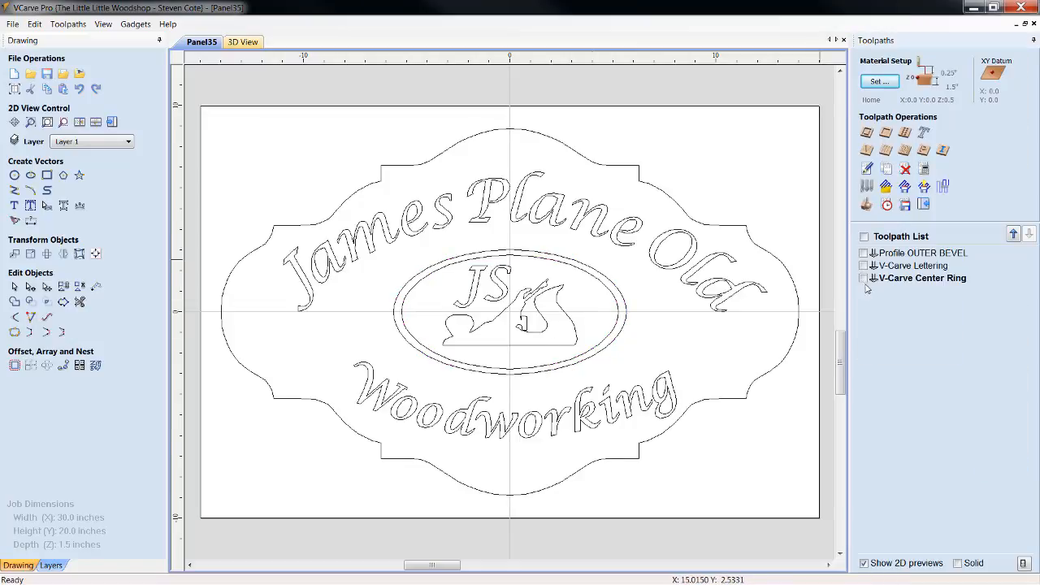
Calculate a V-carve toolpath named "V-Carve LOgo" for the plane and "JS" initials with a 0.04-inch flat depth, and hide its preview
click(867, 150)
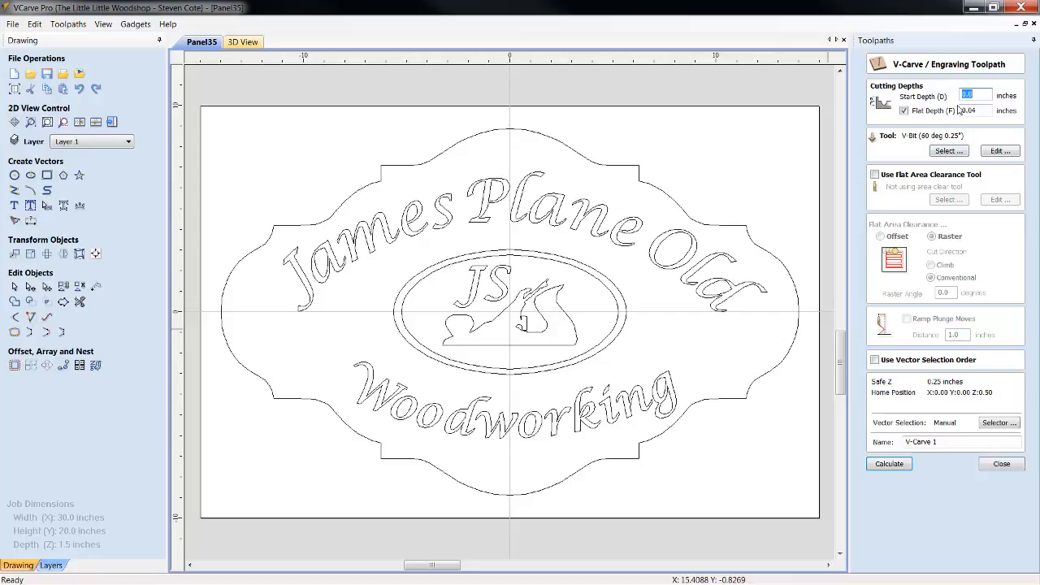
click(927, 476)
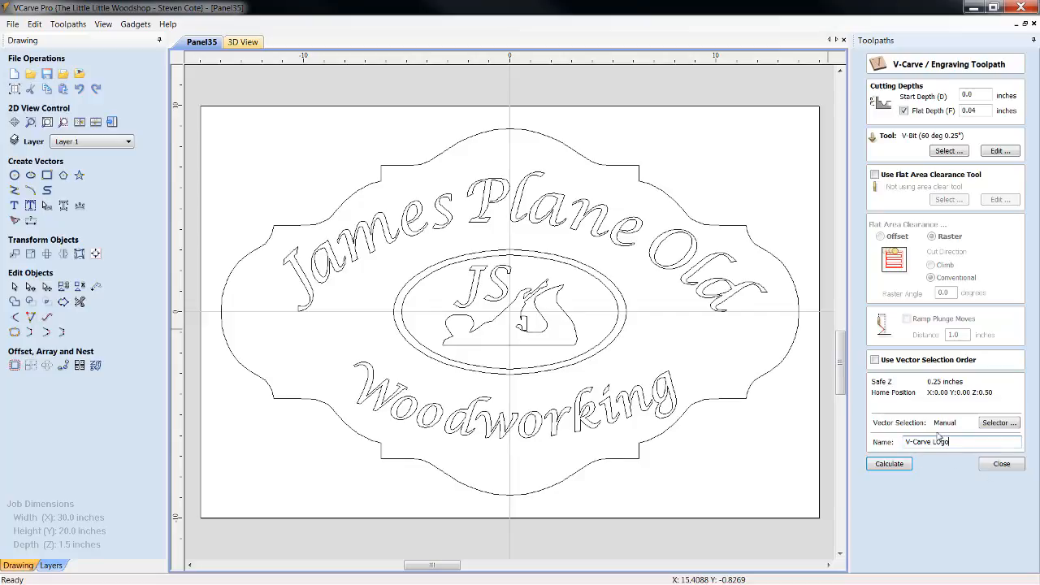
click(524, 317)
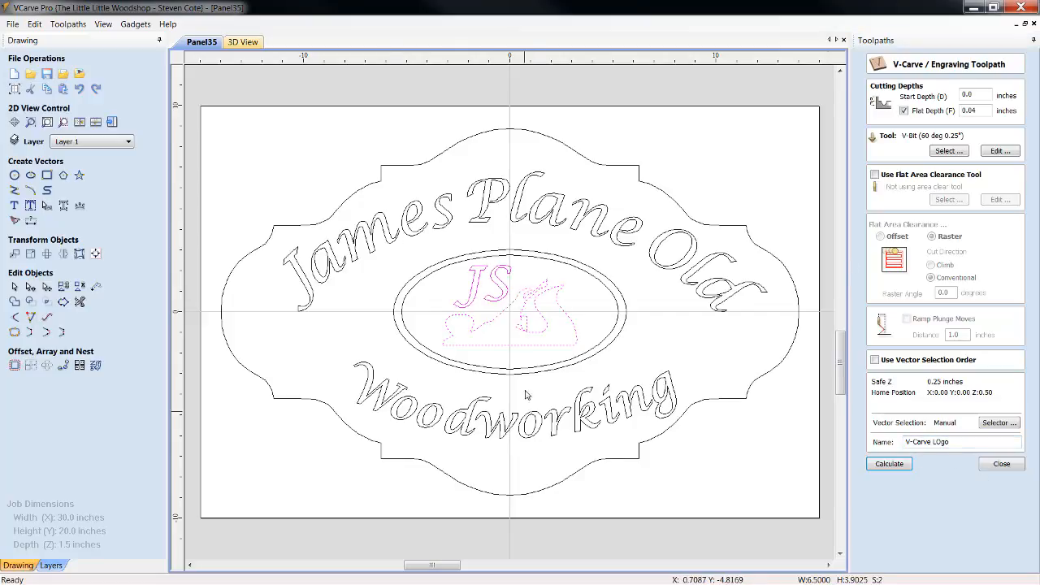
click(890, 465)
click(993, 470)
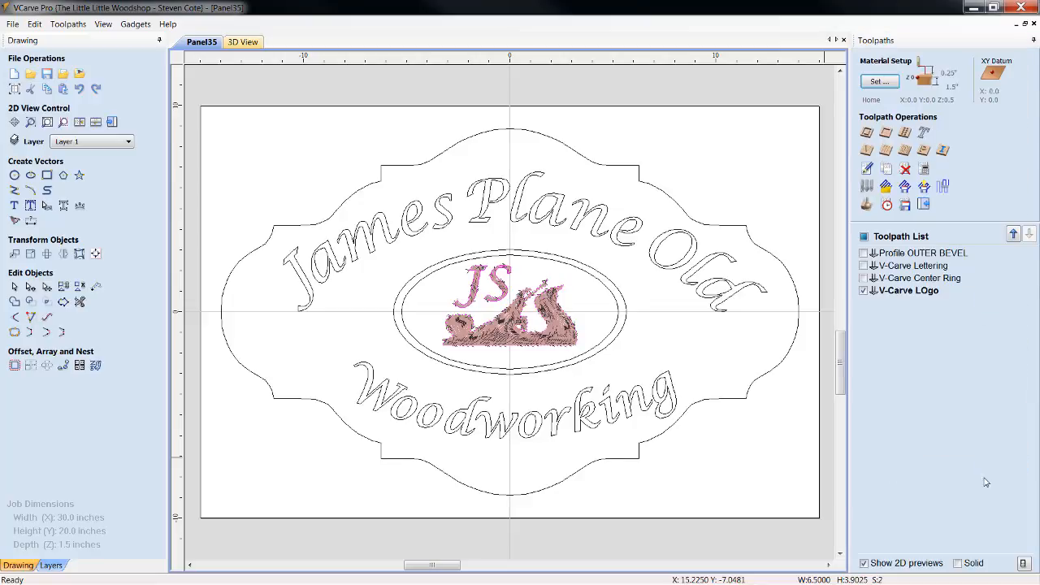
click(657, 345)
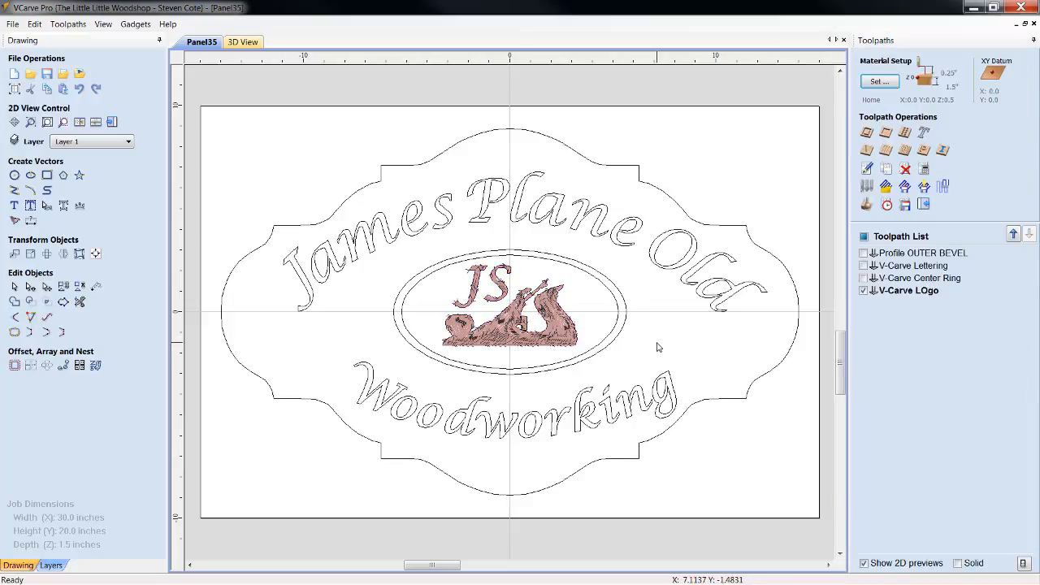
click(864, 290)
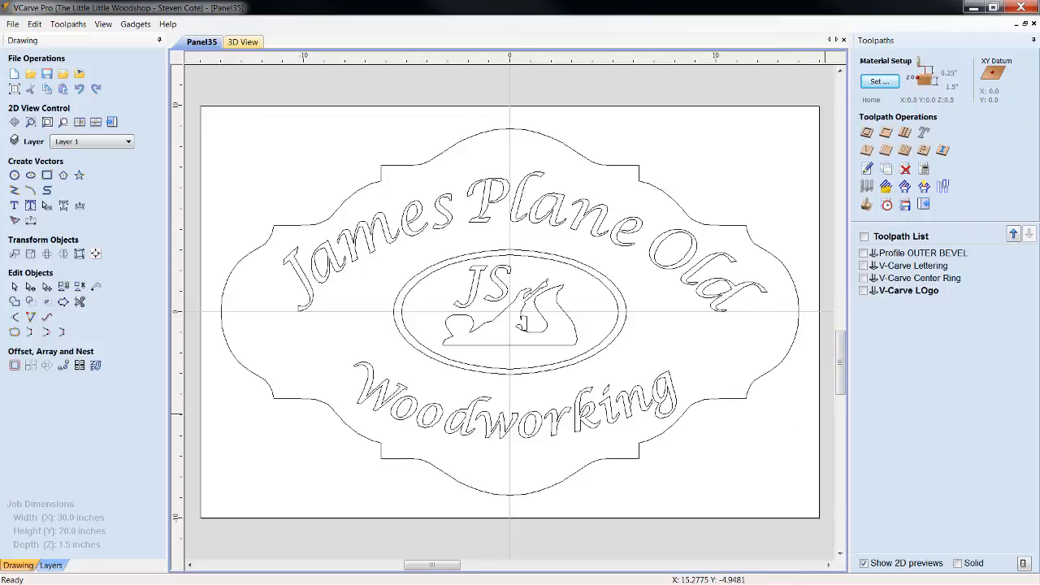
Preview all toolpaths in 3D with black as the toolpath color, and return to the 2D drawing
click(866, 204)
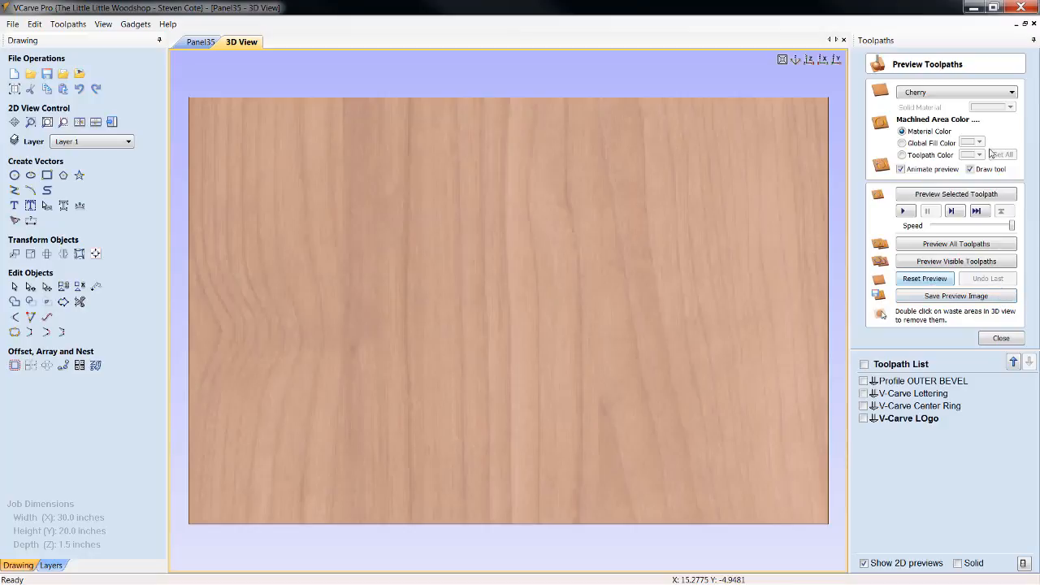
click(906, 155)
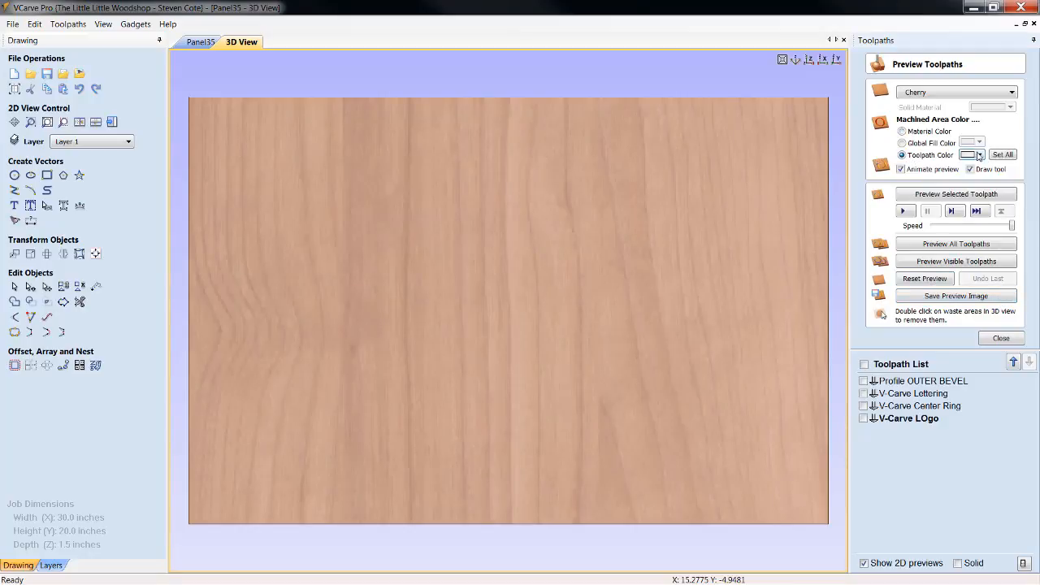
click(979, 156)
click(962, 184)
click(974, 248)
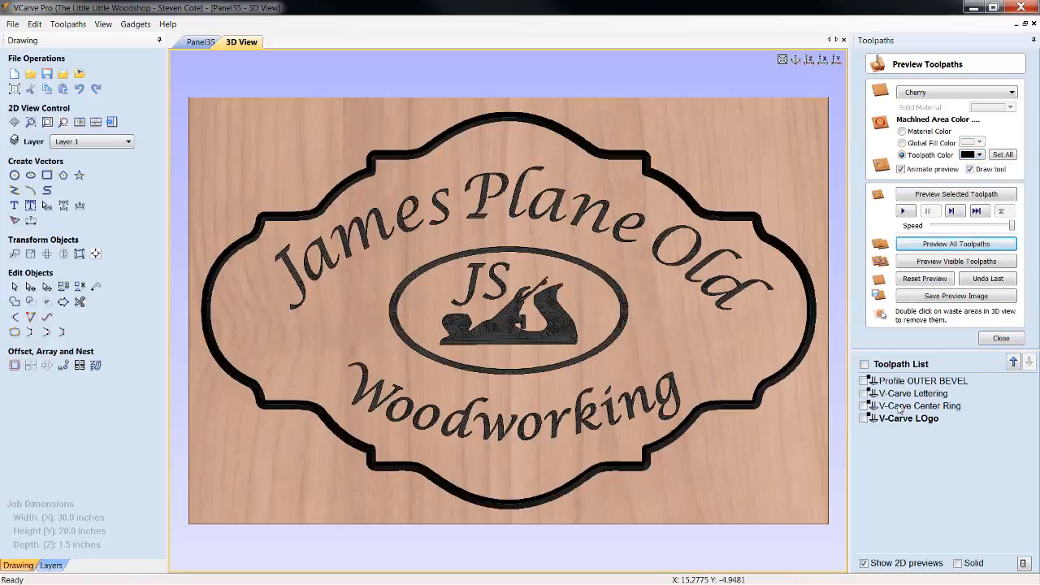
click(200, 42)
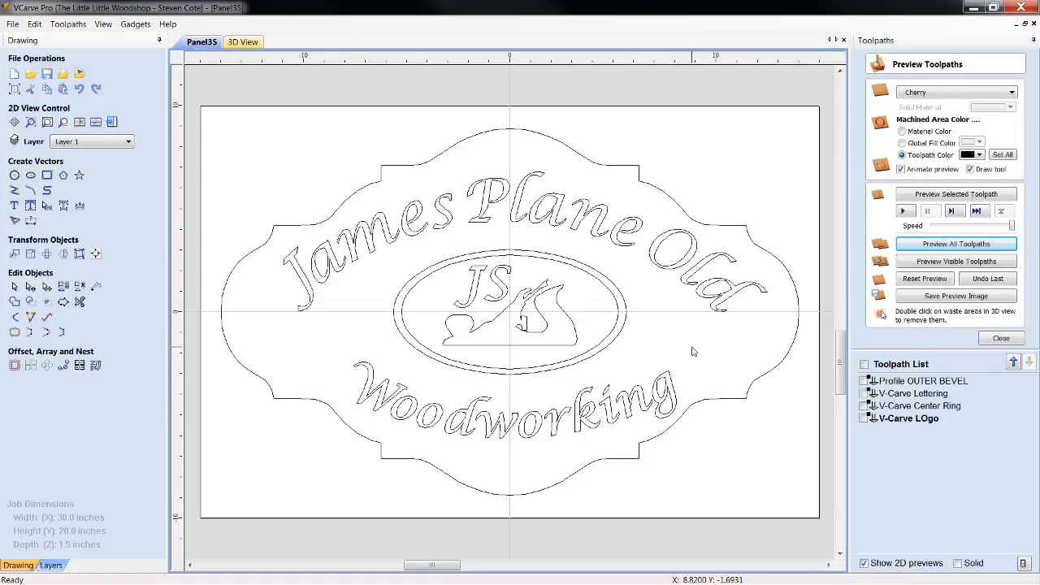
click(1002, 338)
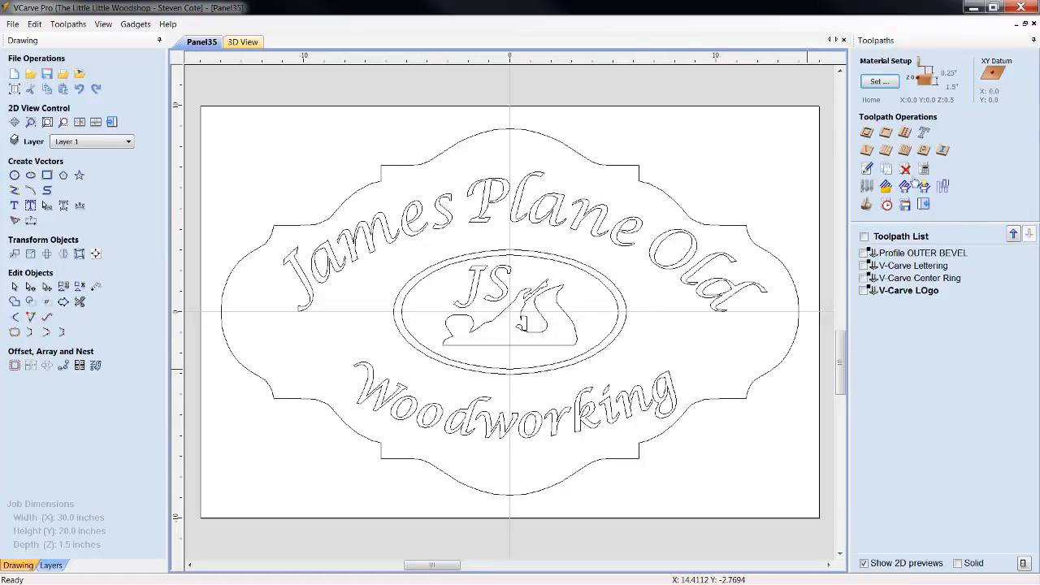
Start an outside profile toolpath on the outer panel outline with a 1.510-inch cut depth, checking the material thickness in the job setup
click(867, 131)
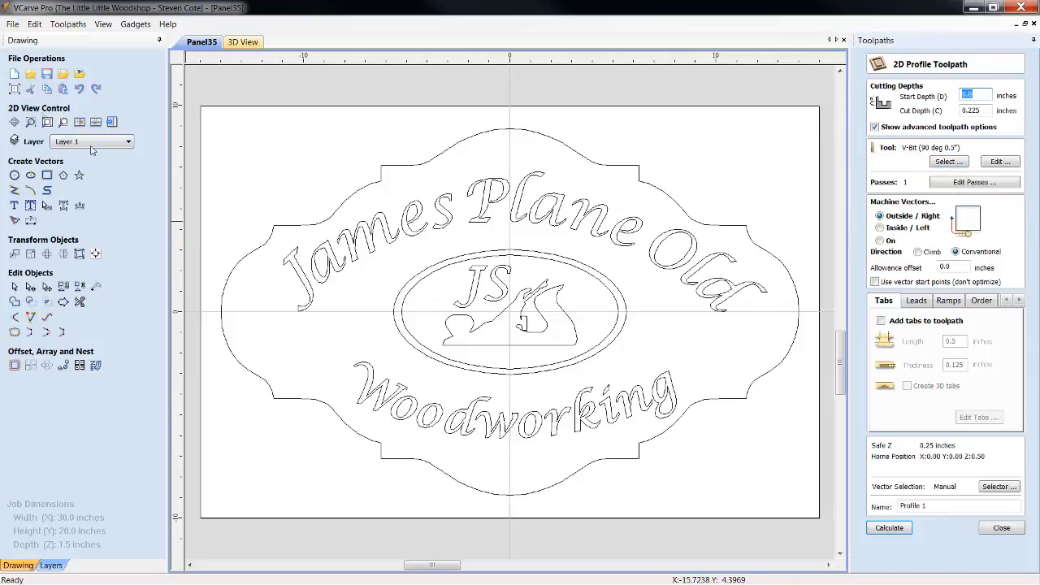
click(14, 89)
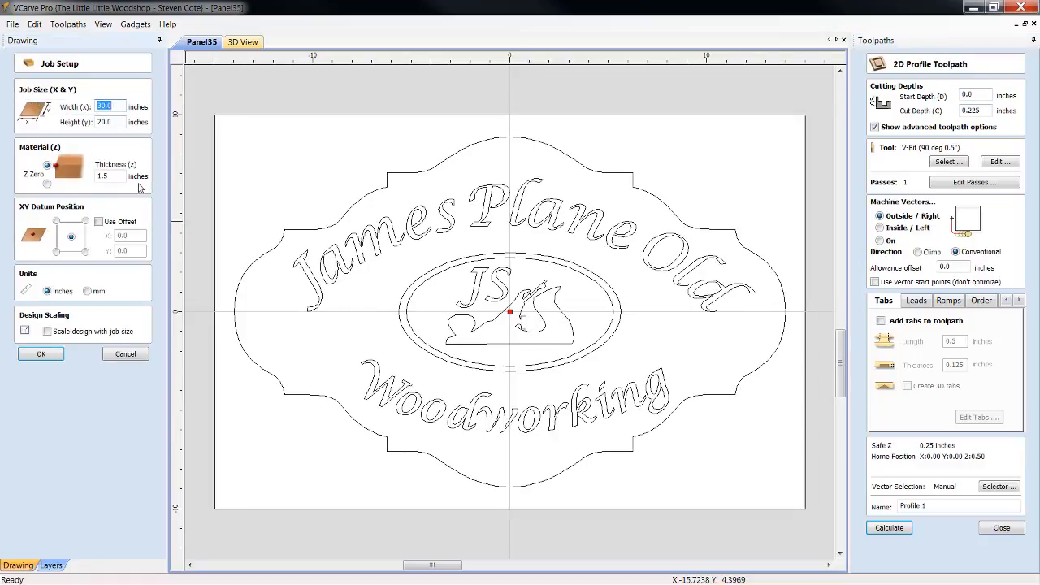
click(125, 354)
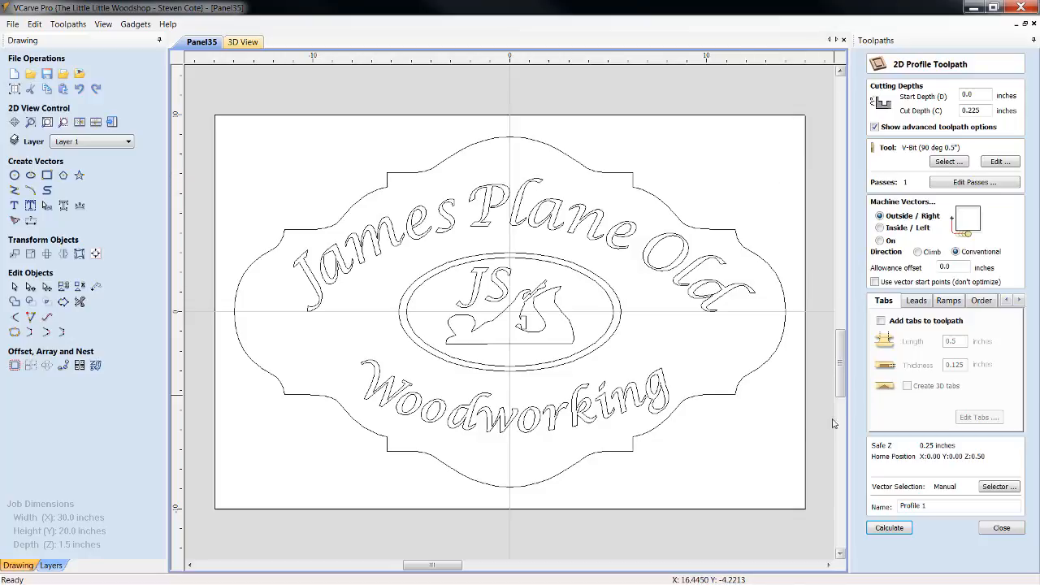
click(739, 395)
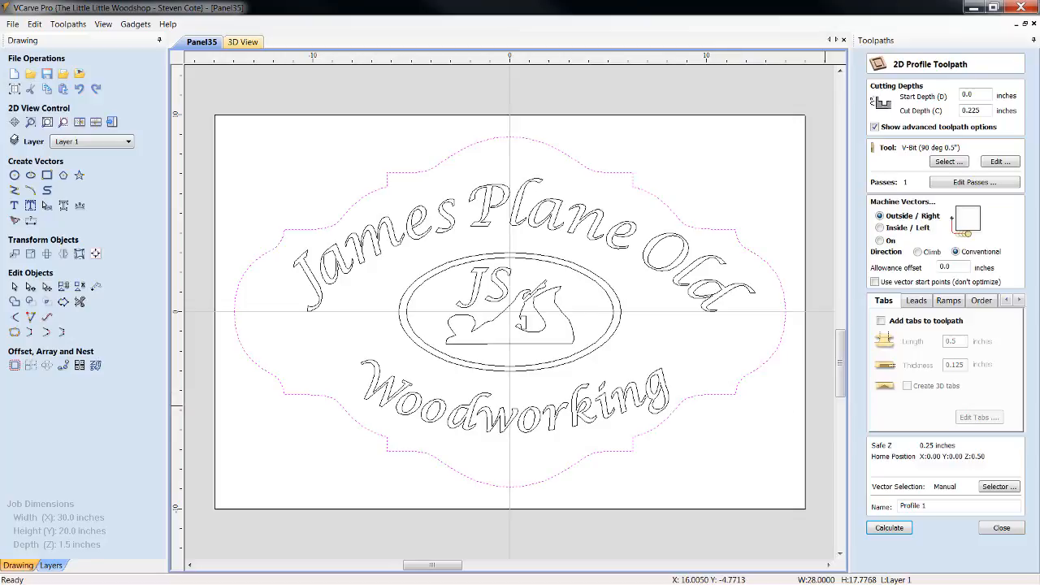
click(978, 114)
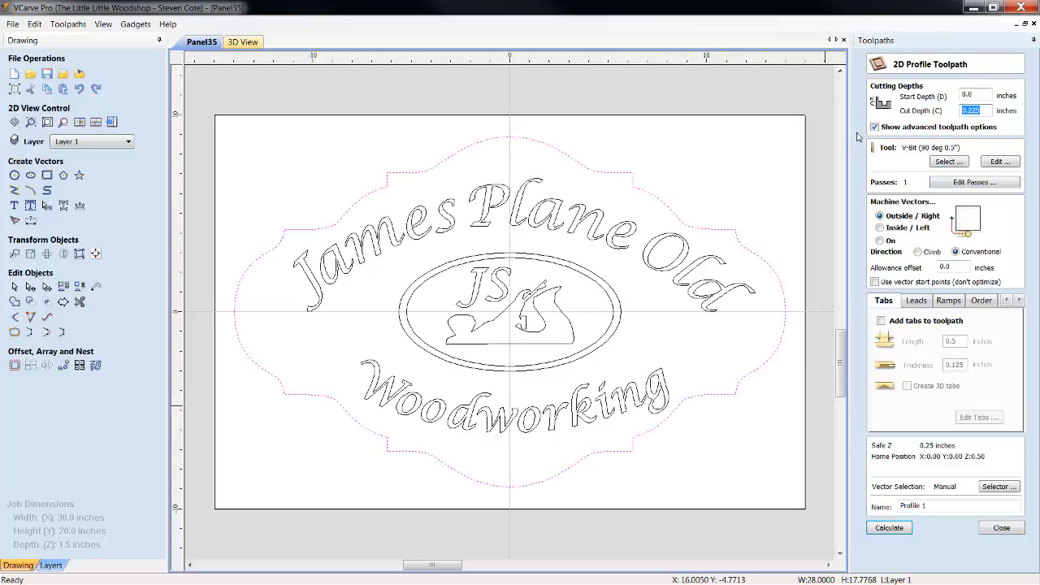
text(1.510)
click(879, 217)
Choose the 0.25-inch End Mill as the tool for the outer panel's profile toolpath
click(948, 163)
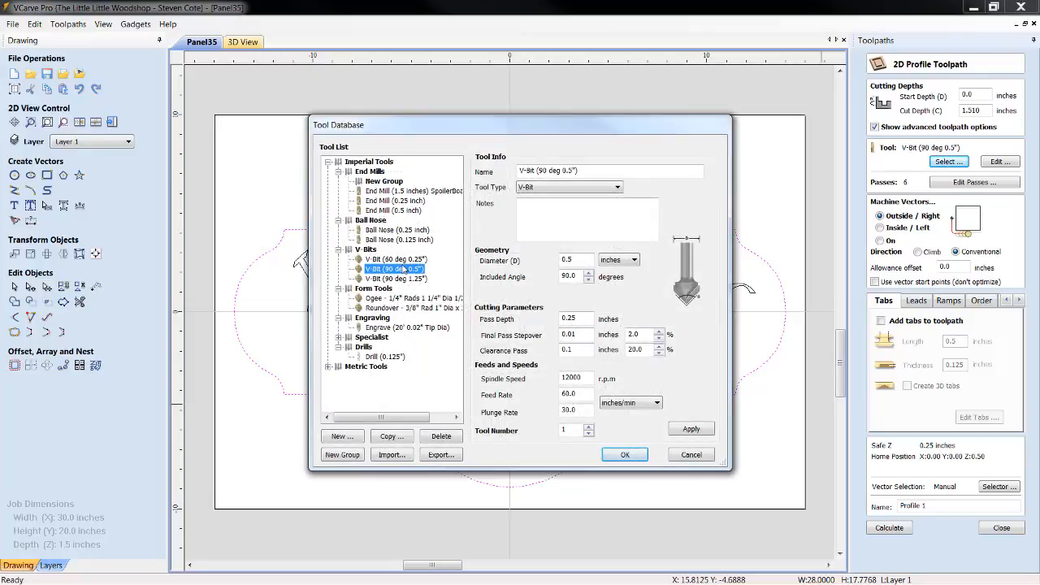
click(405, 201)
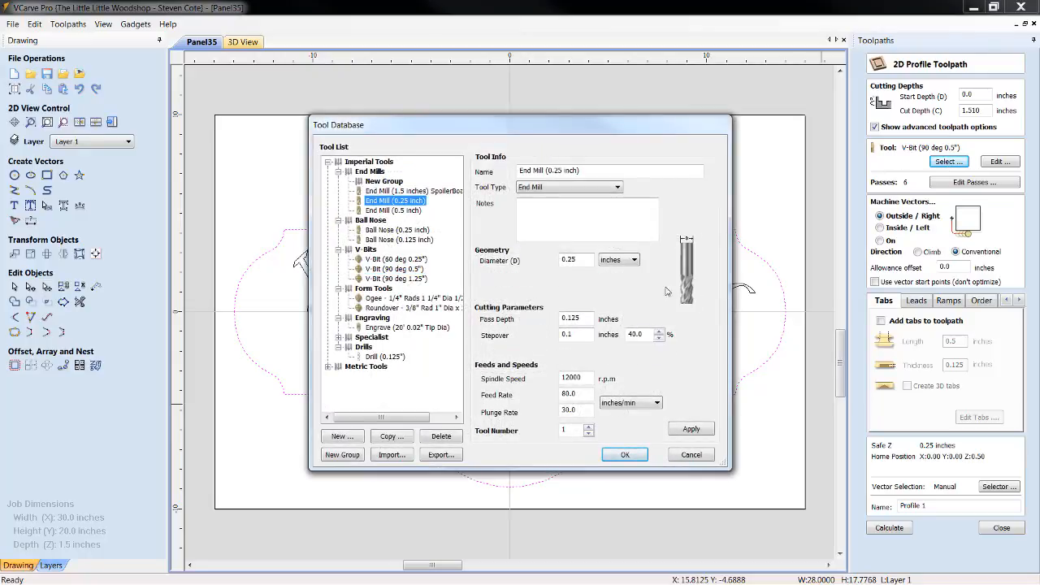
click(625, 456)
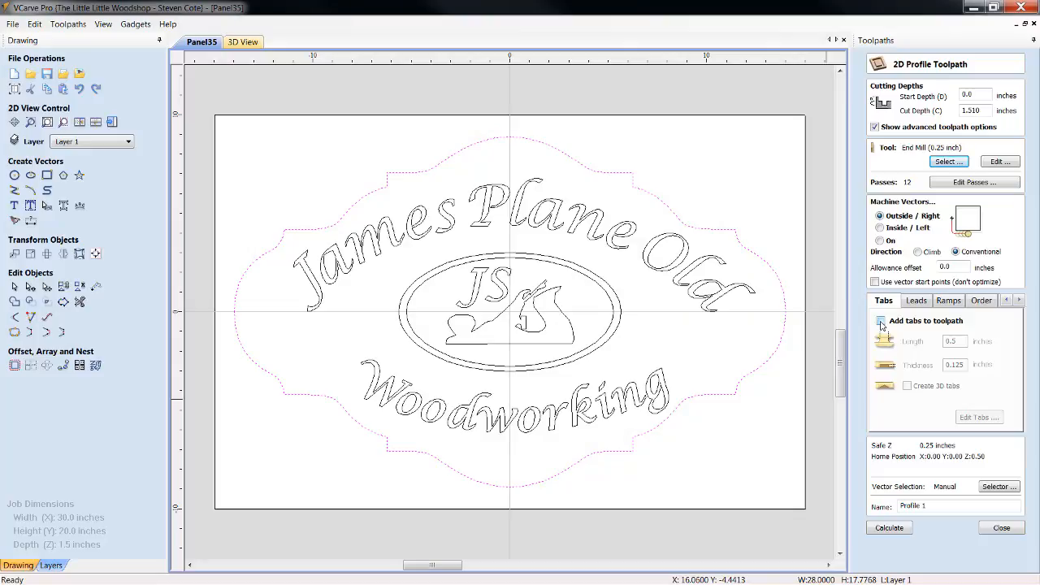
Enable tabs on the profile toolpath and distribute a constant number of 10 tabs around the outer panel outline
click(882, 323)
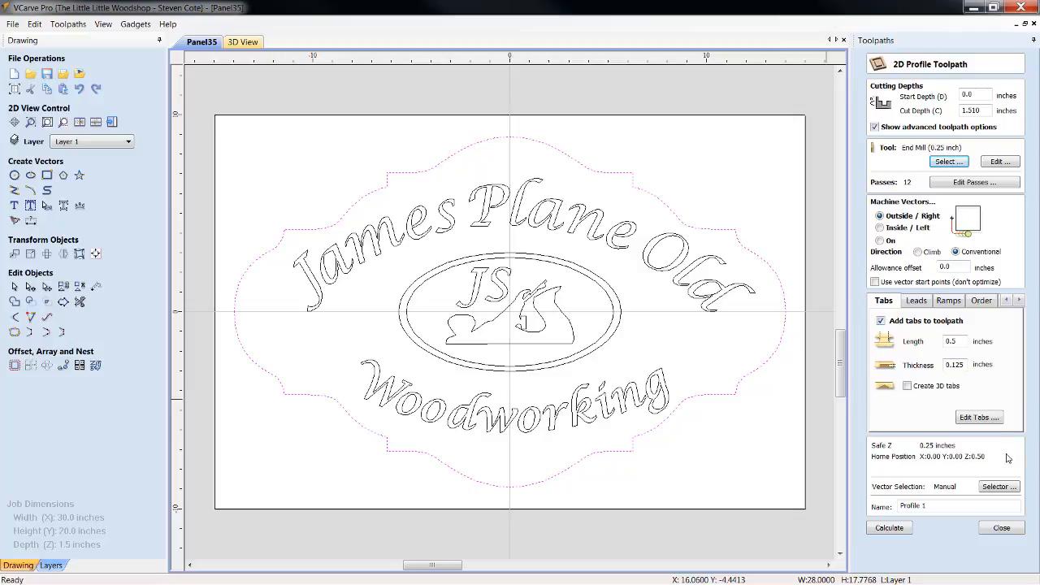
click(979, 418)
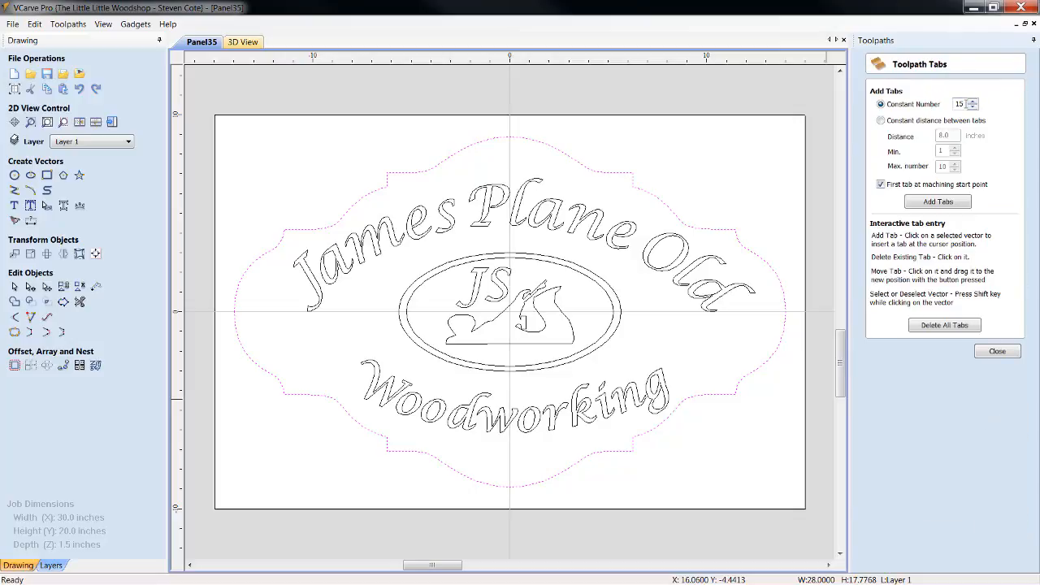
click(966, 104)
click(948, 203)
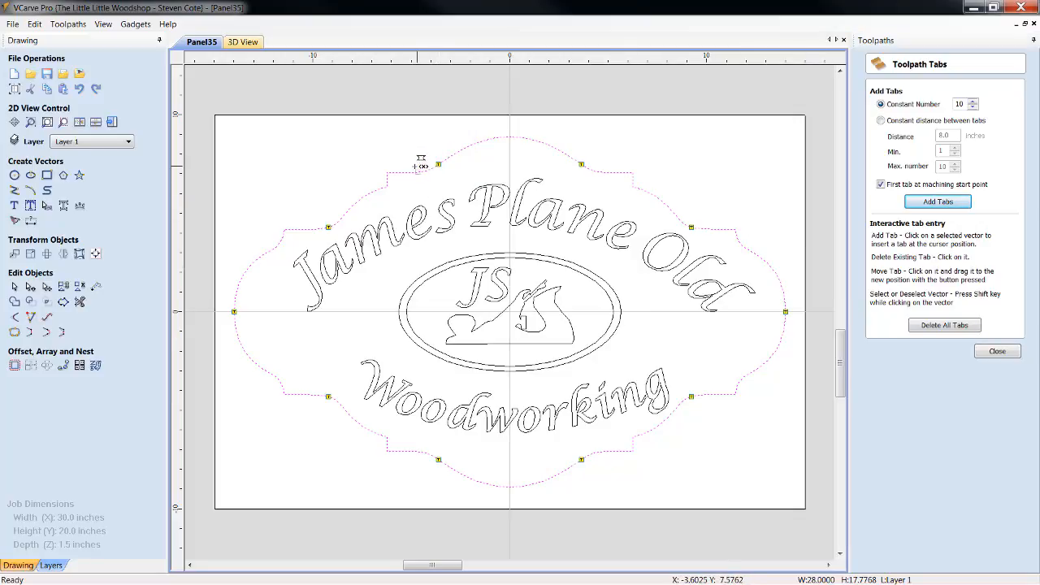
Reposition the eight tabs beside the outline's side points onto the flat shoulder segments near the panel's corners
drag(404, 167, 404, 172)
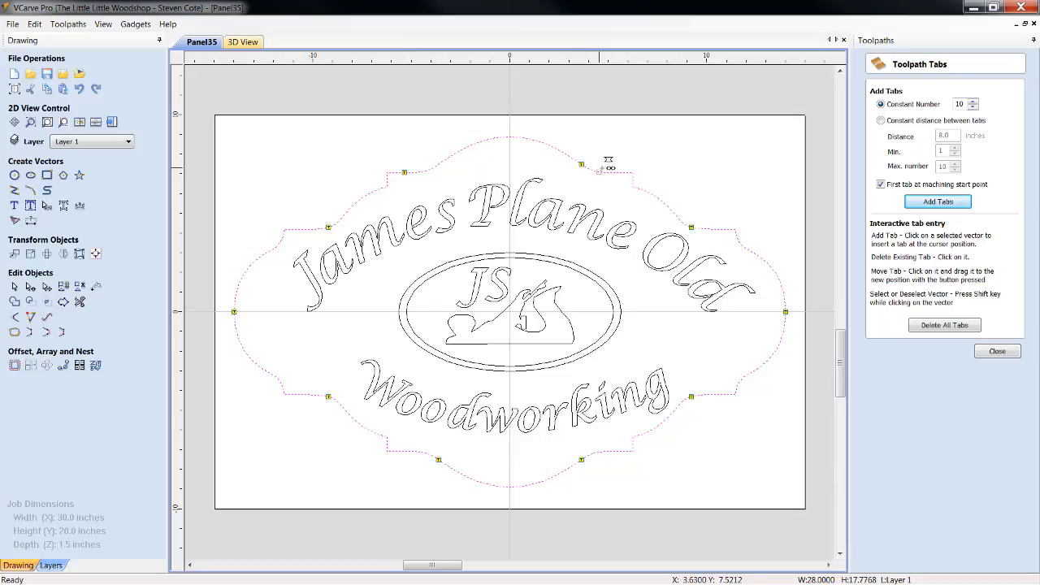
drag(626, 165, 621, 171)
drag(726, 220, 721, 228)
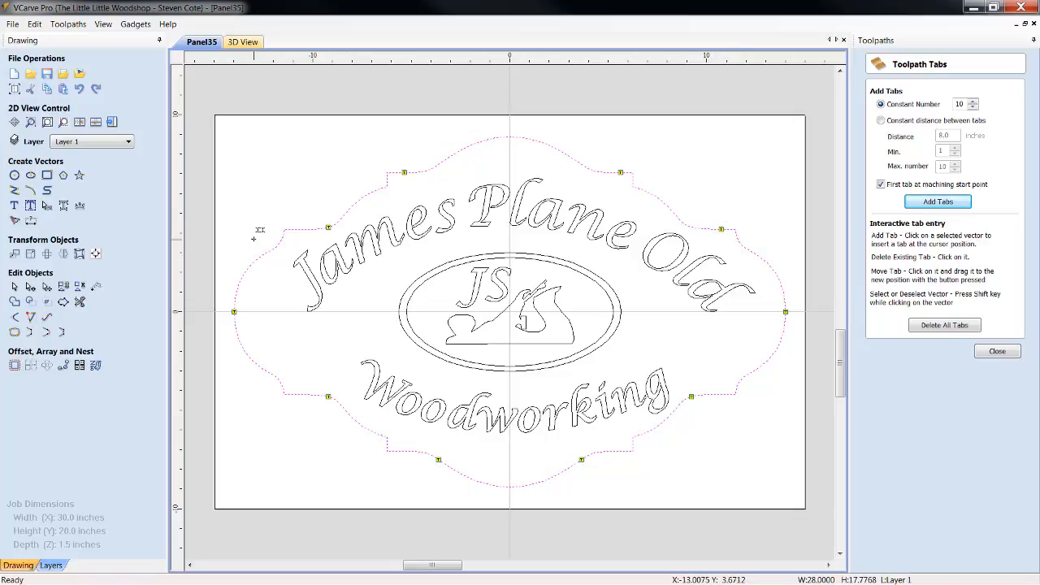
drag(330, 228, 301, 229)
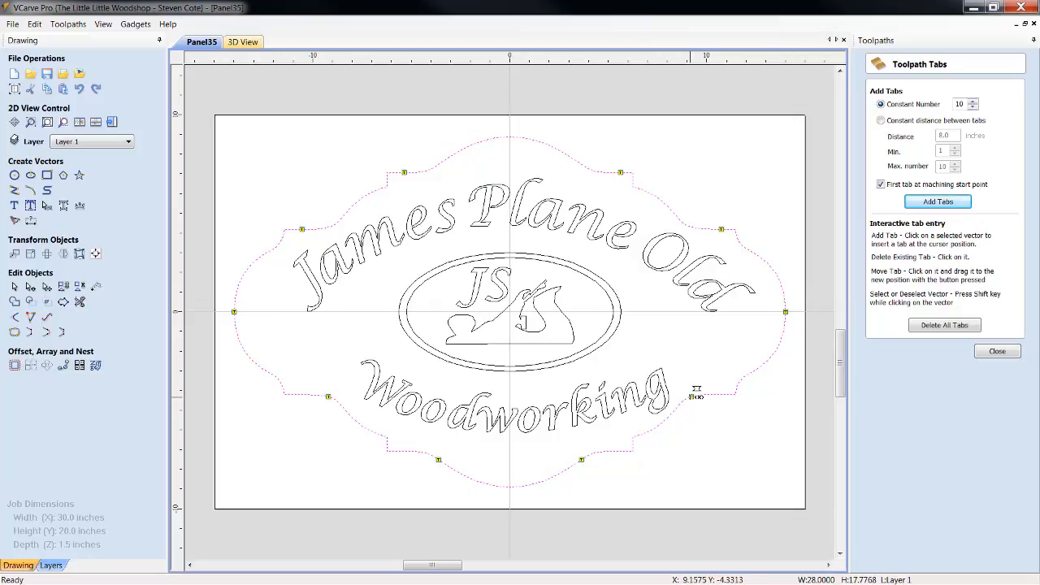
drag(707, 390, 716, 393)
drag(330, 396, 303, 395)
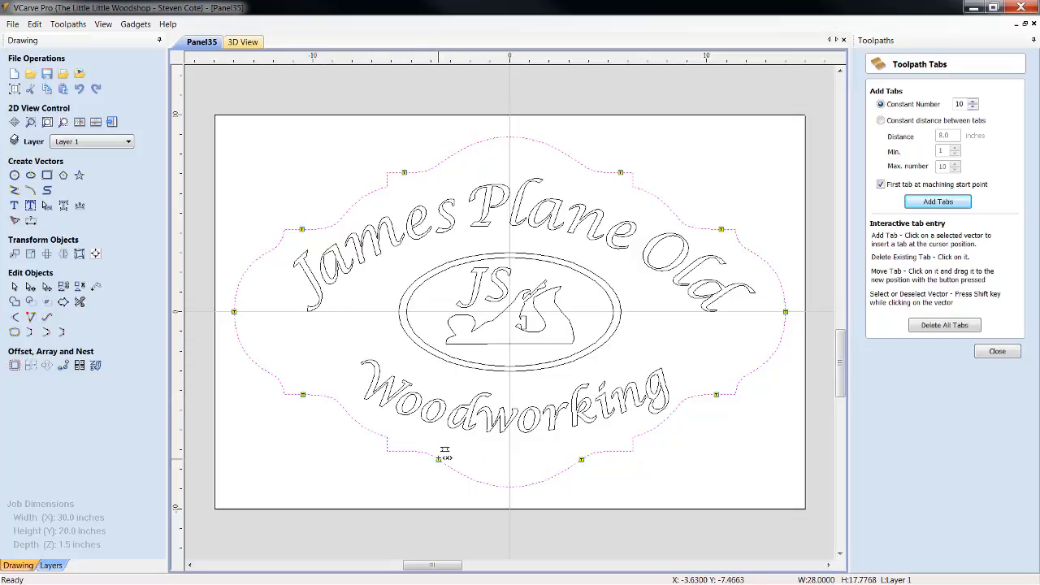
drag(407, 446, 406, 447)
drag(583, 458, 618, 451)
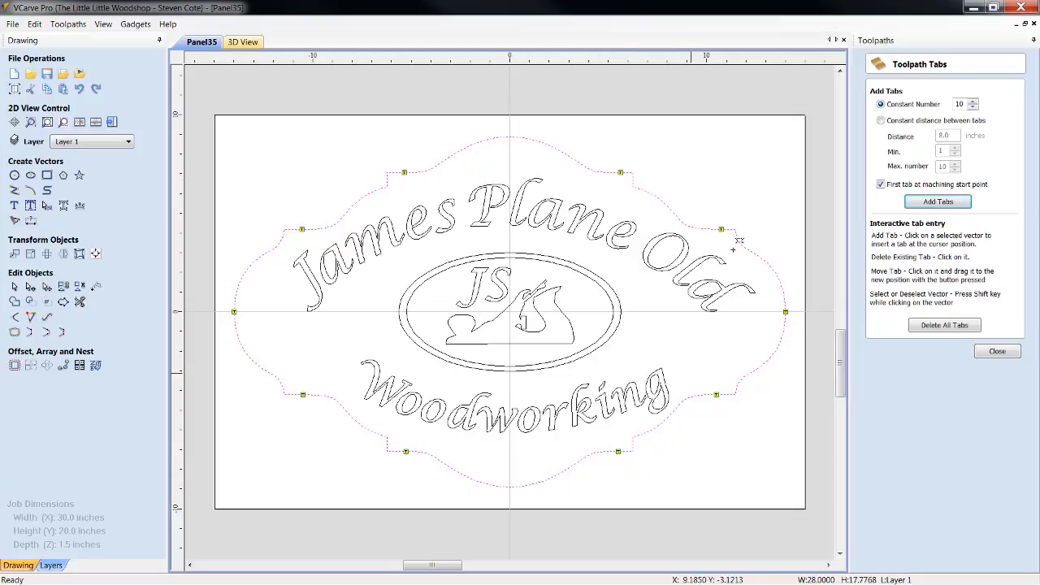
Add two more tabs at the top and bottom centre of the outer panel outline, and finish tab editing
click(510, 138)
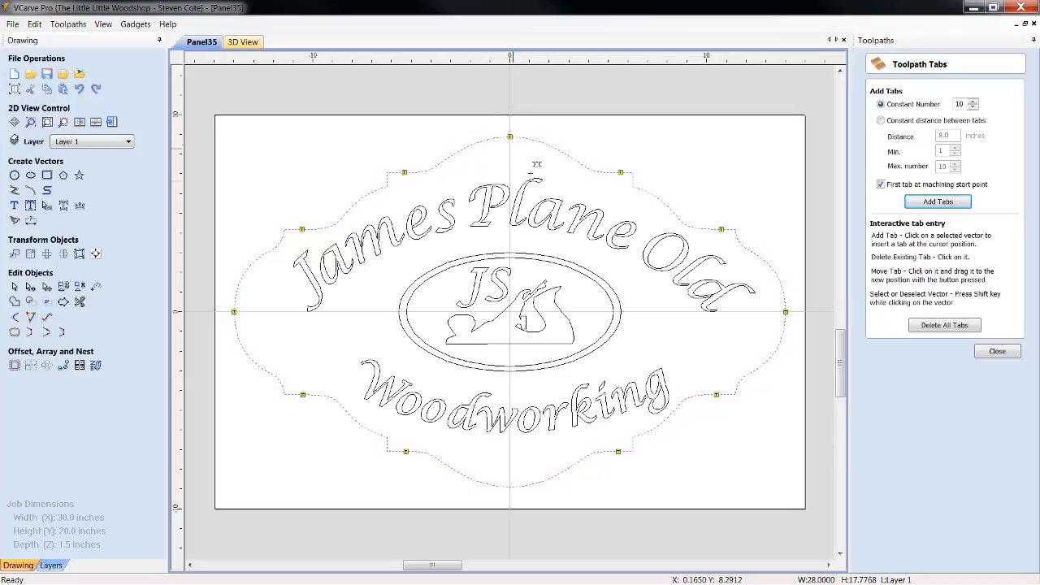
click(510, 487)
click(1004, 352)
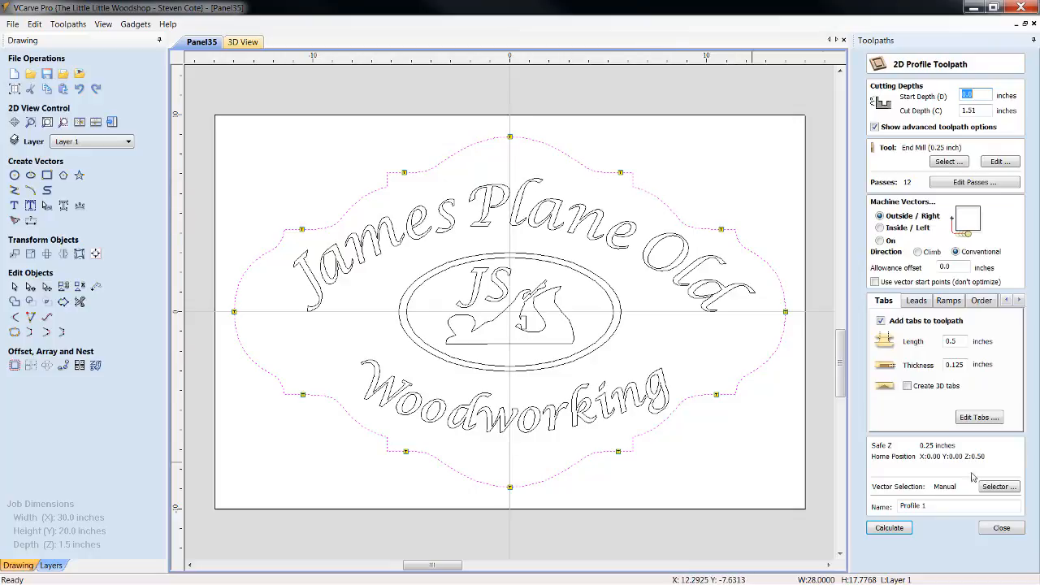
Calculate the profile toolpath as Profile CUT OUT with a 0.200-inch allowance offset, accepting the cut-through, and hide its 2D preview
click(957, 267)
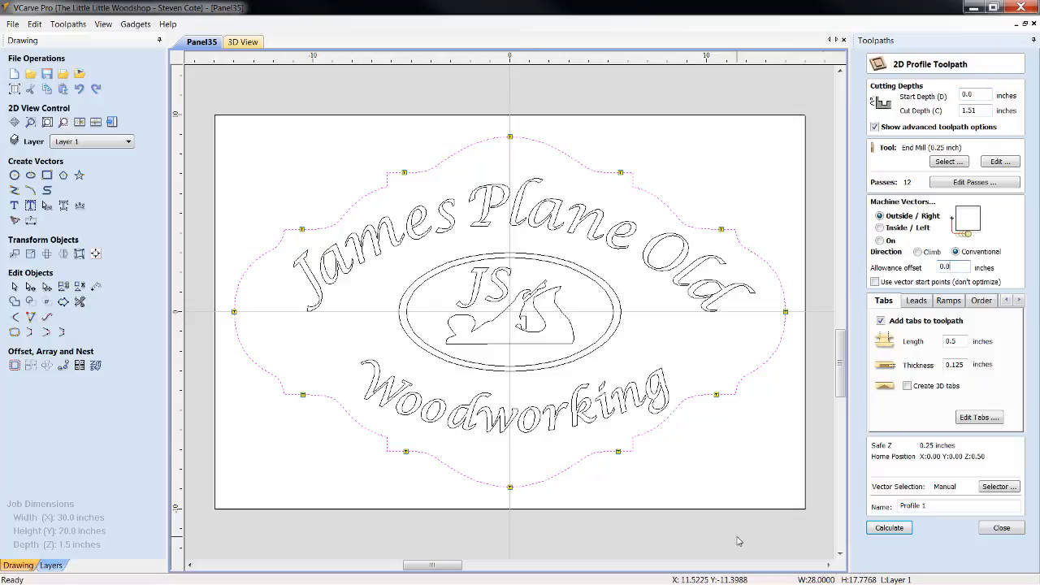
text(0.200)
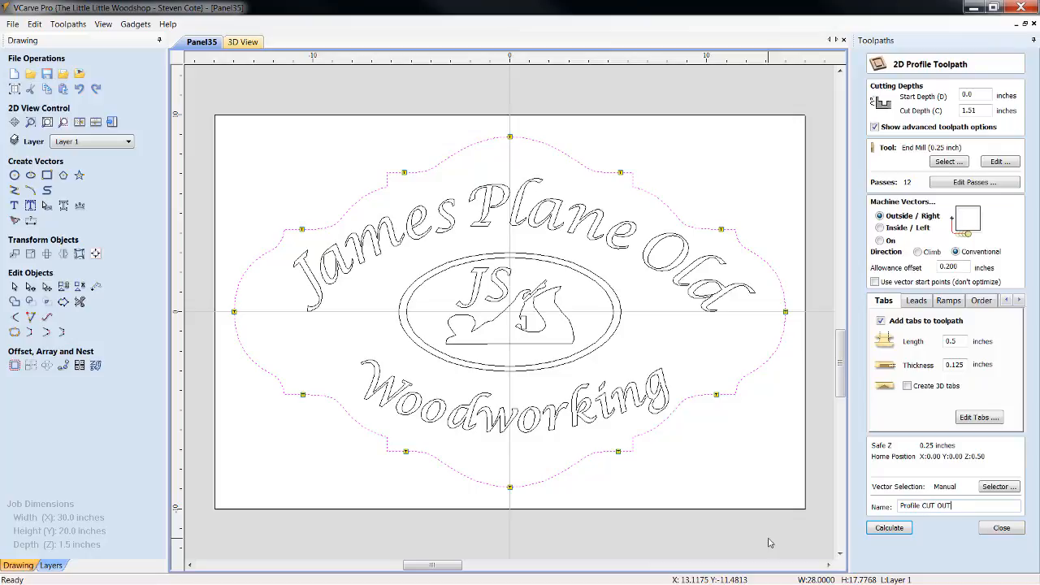
click(910, 529)
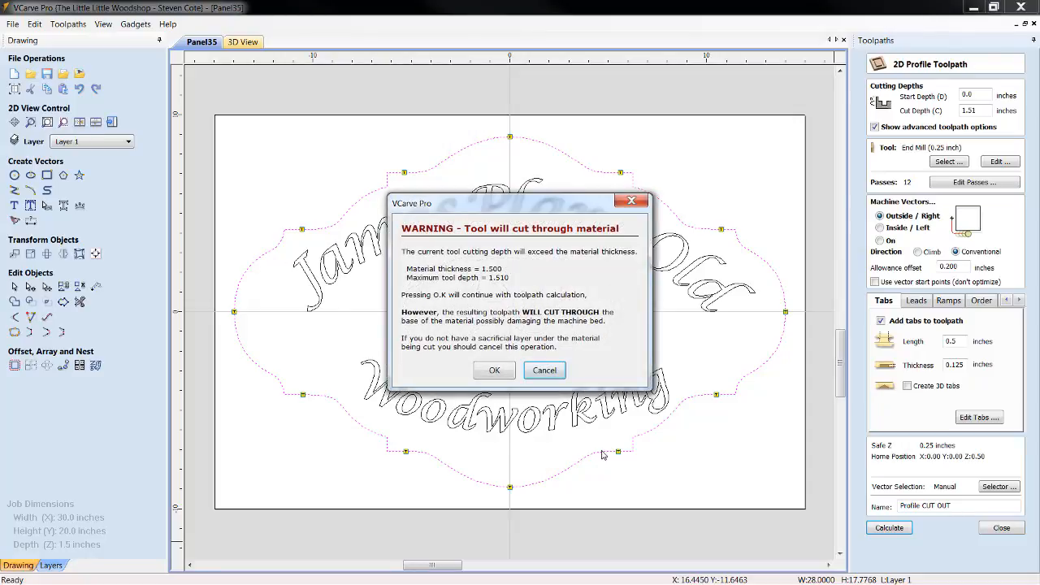
click(494, 369)
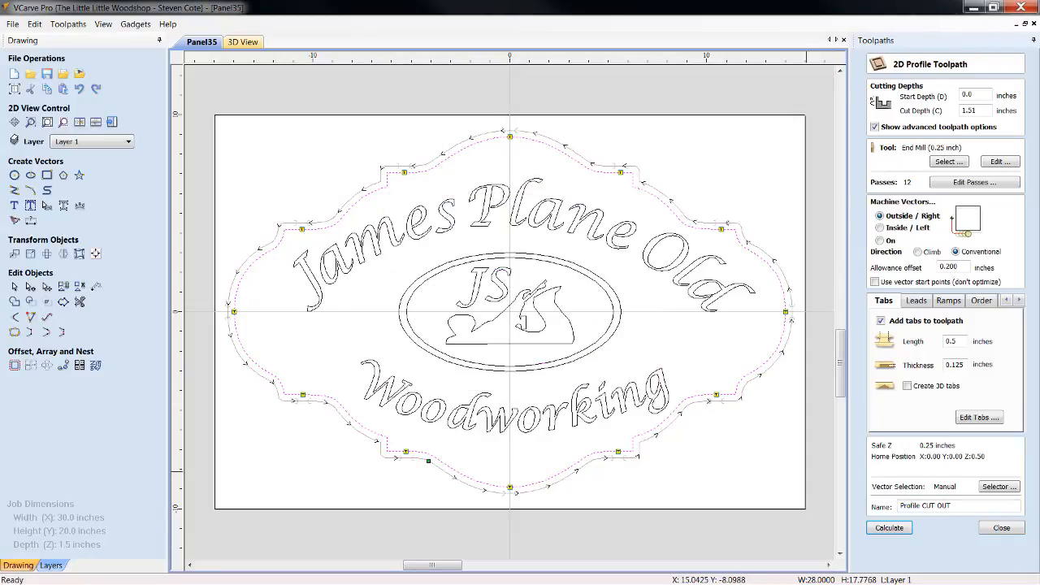
click(1003, 528)
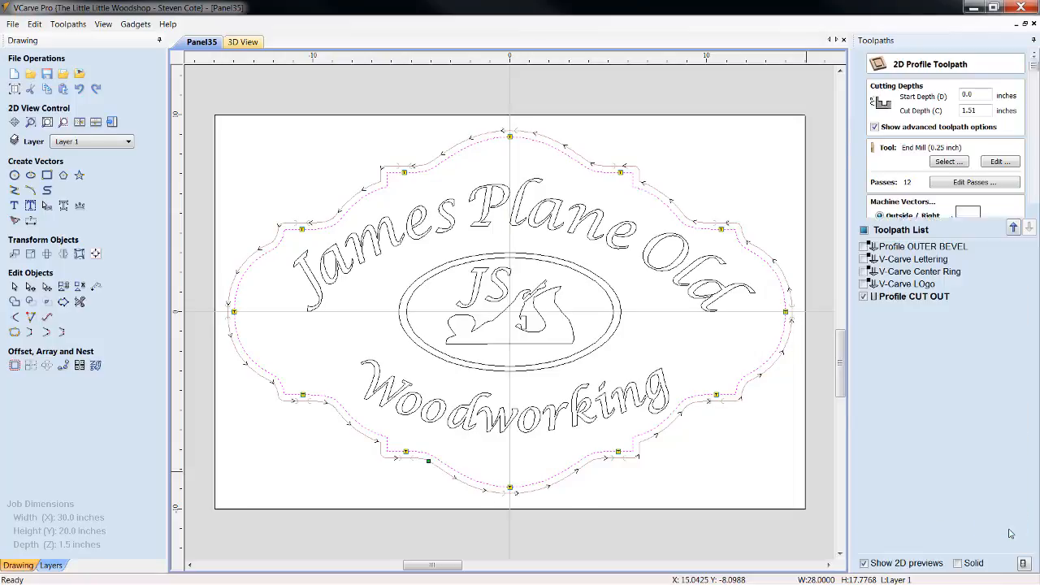
click(863, 298)
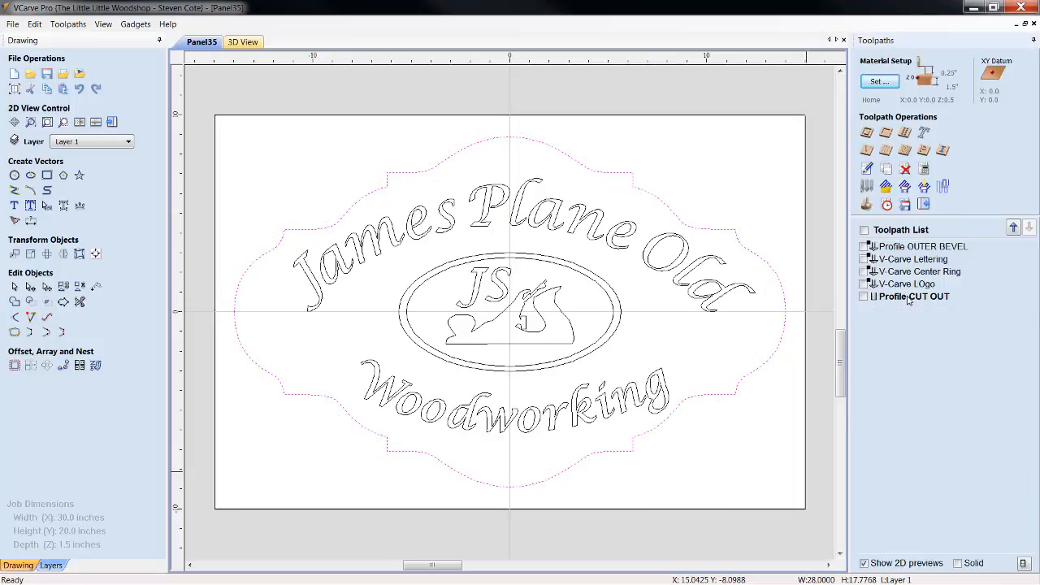
Preview all toolpaths in 3D, inspect the carved sign up close and at an angle, and return to the top view
click(868, 205)
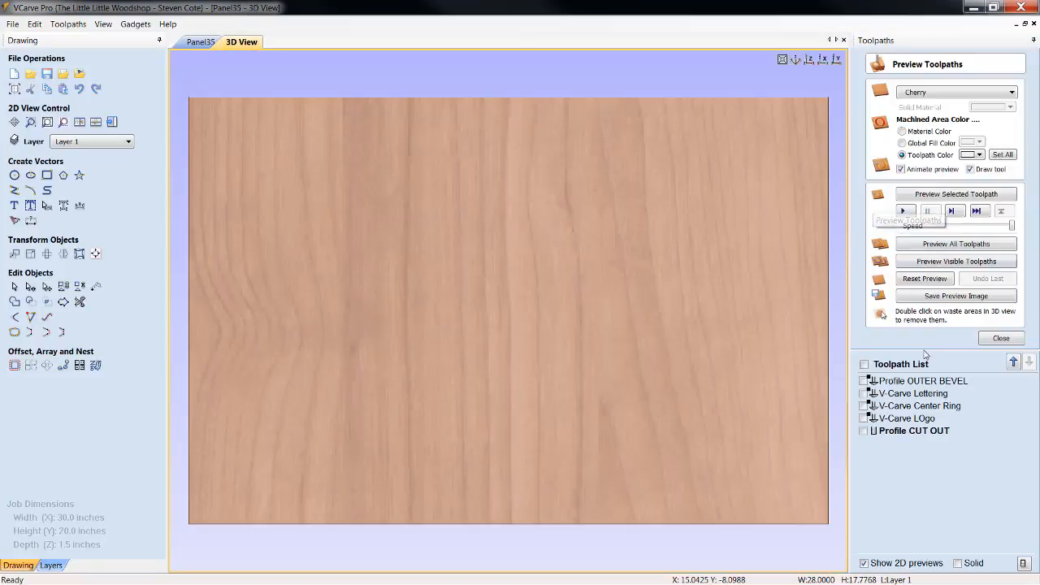
click(957, 245)
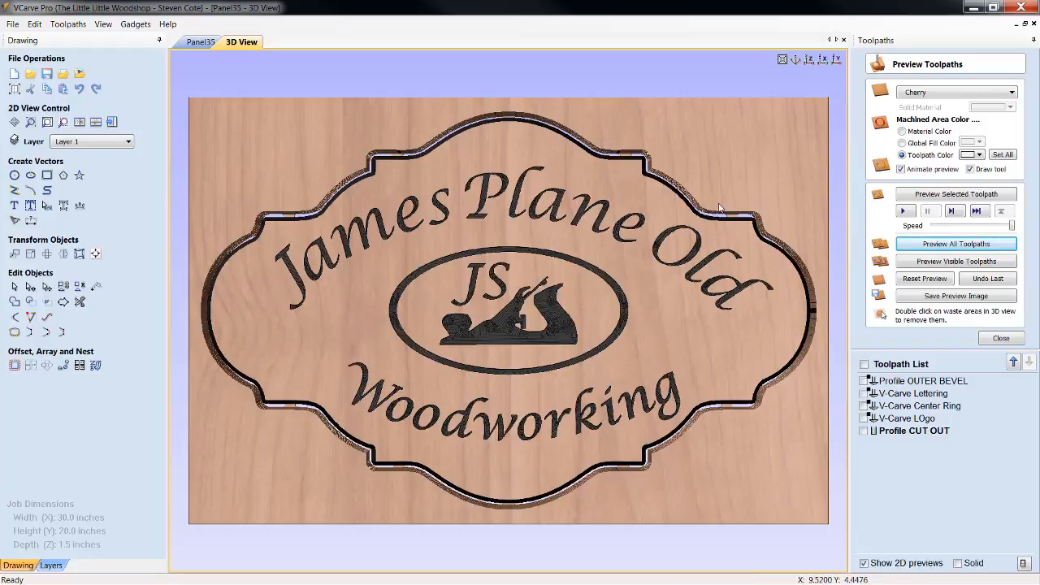
scroll(727, 225, up, 5)
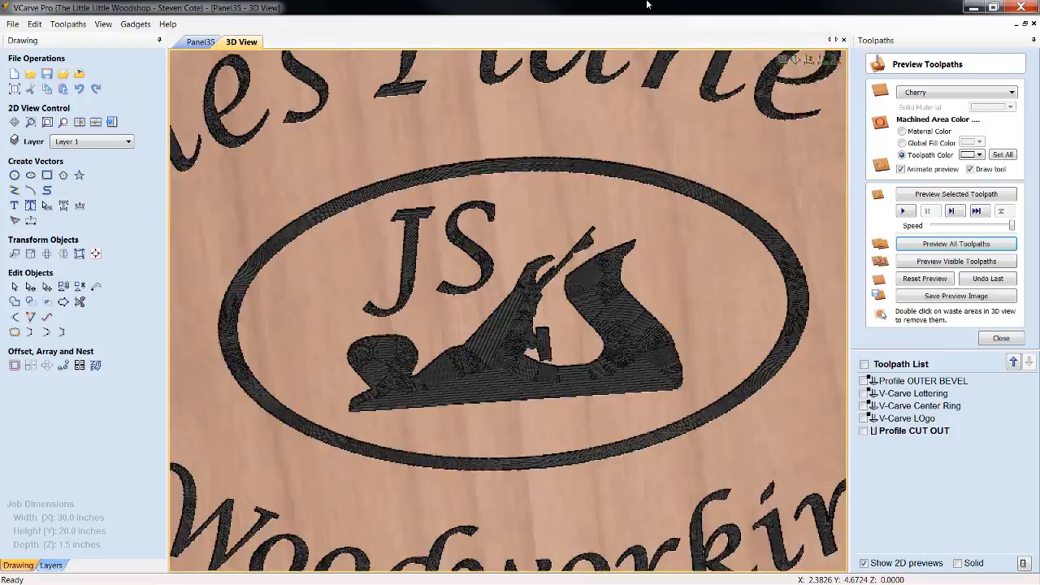
drag(503, 481, 566, 484)
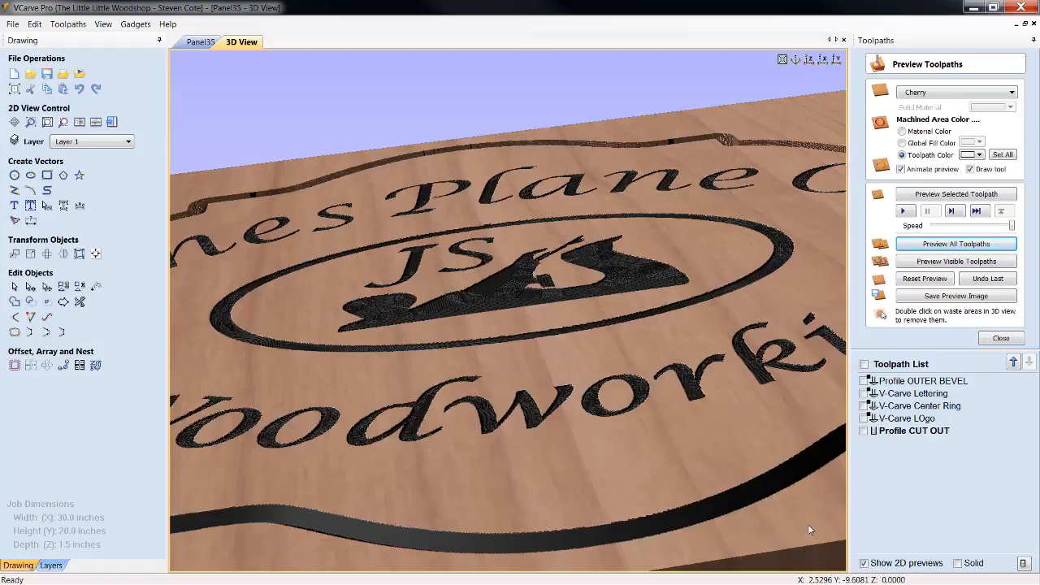
click(783, 60)
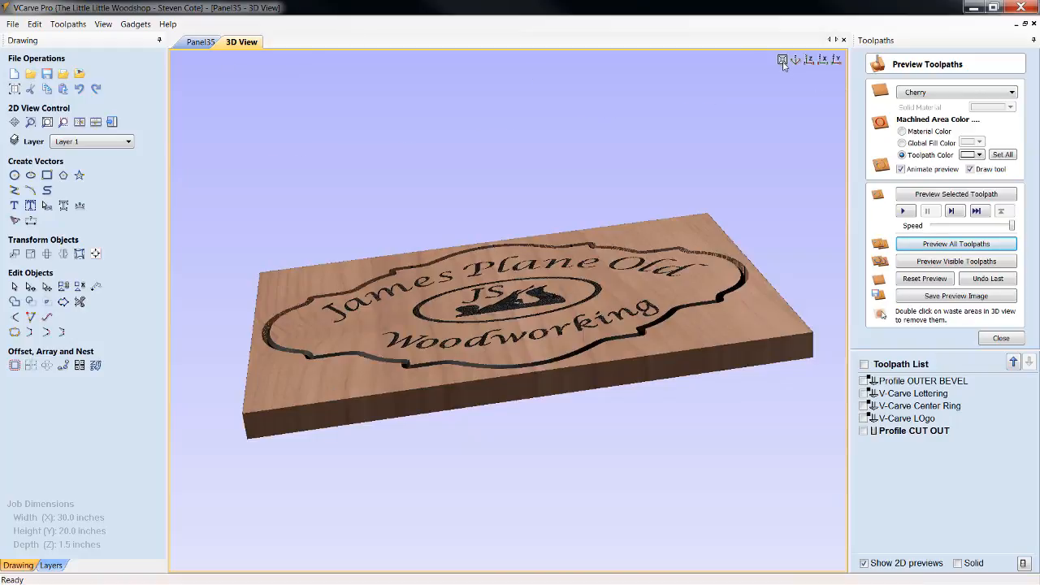
click(810, 62)
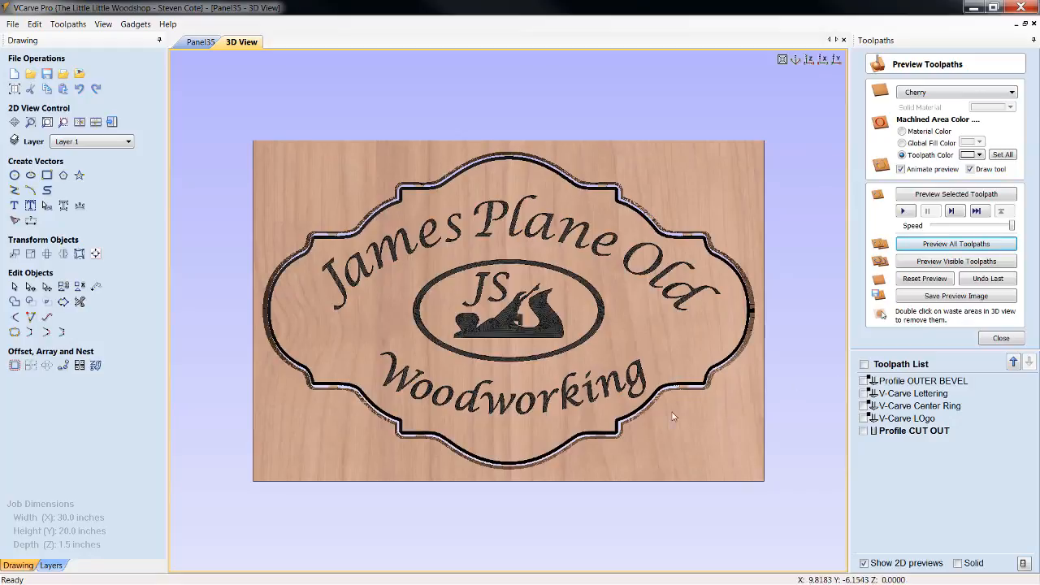
click(997, 339)
Check the Profile OUTER BEVEL settings, and recalculate Profile CUT OUT with a 0.225-inch allowance offset, hiding its toolpath preview
double_click(948, 258)
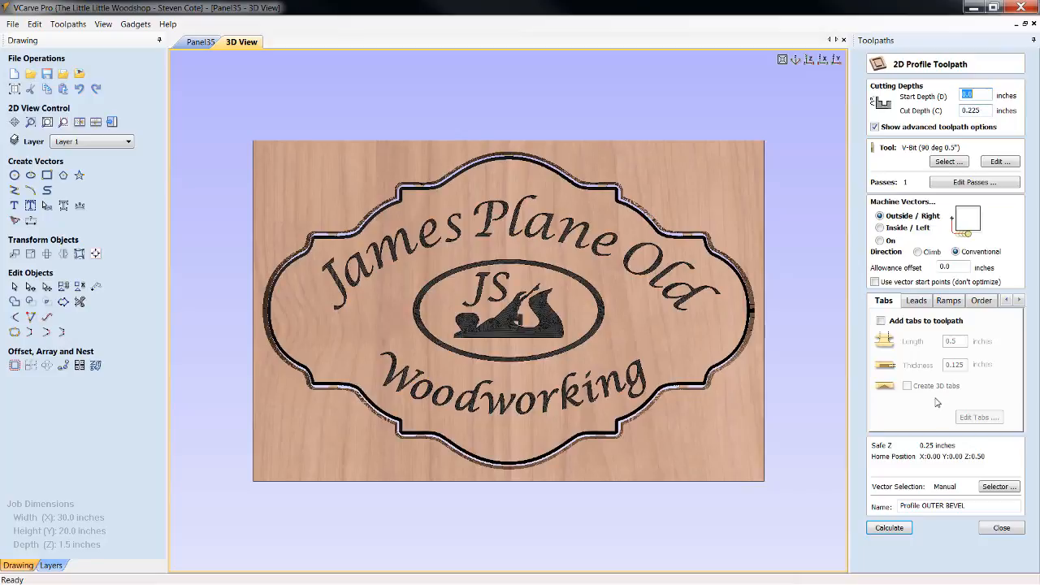
click(1002, 528)
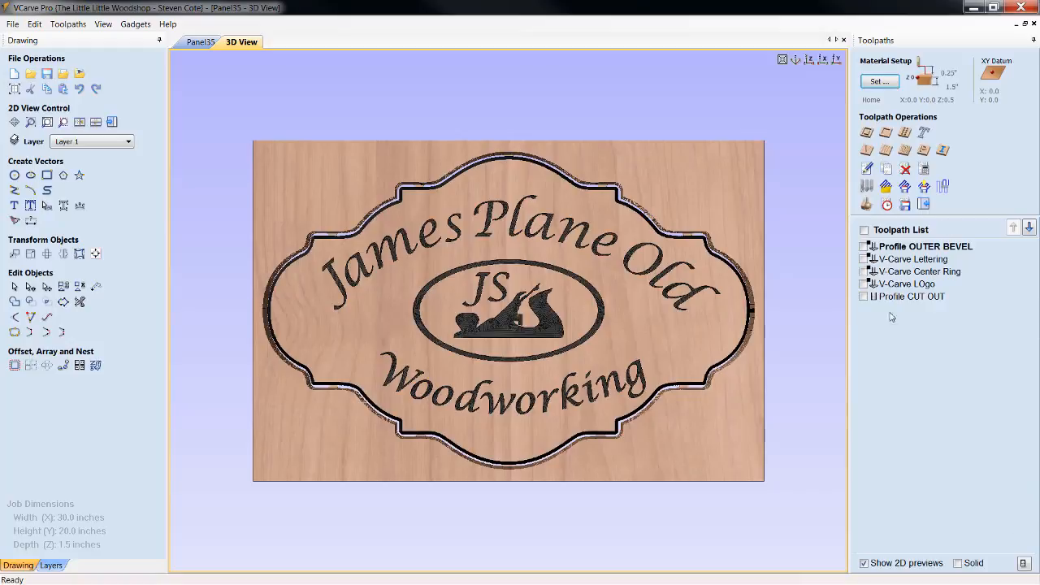
double_click(910, 297)
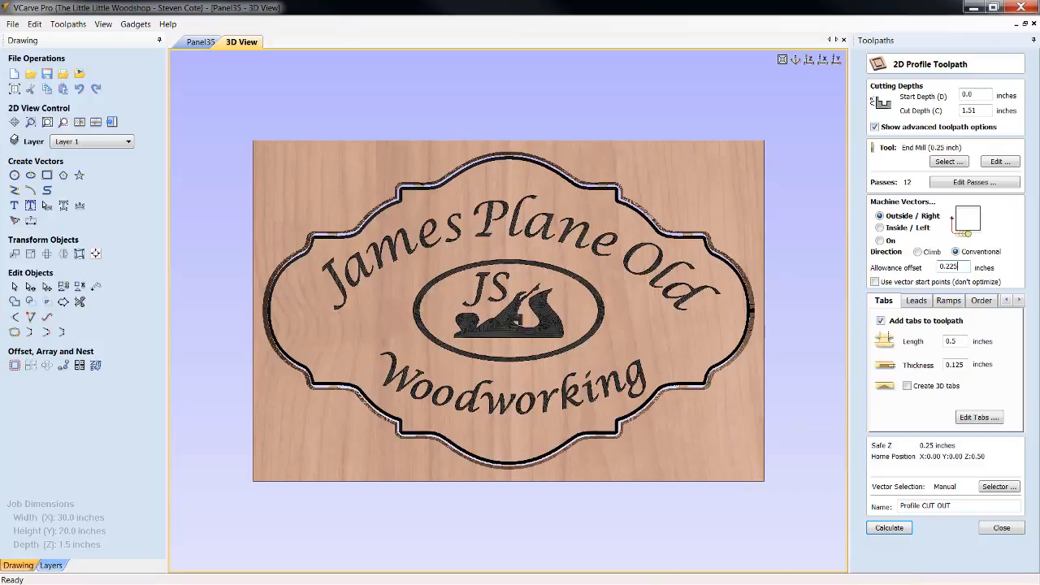
click(885, 530)
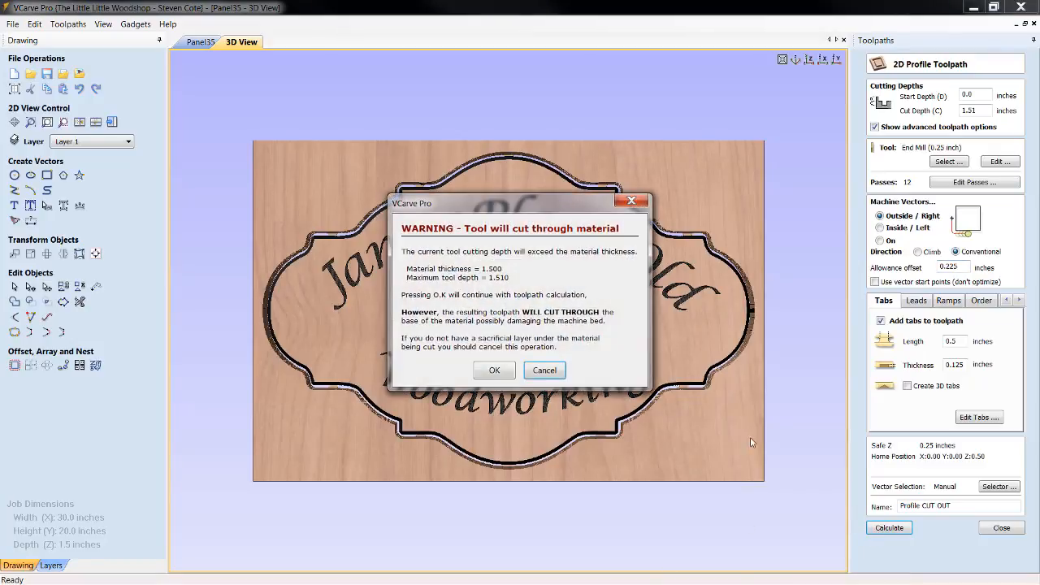
click(479, 371)
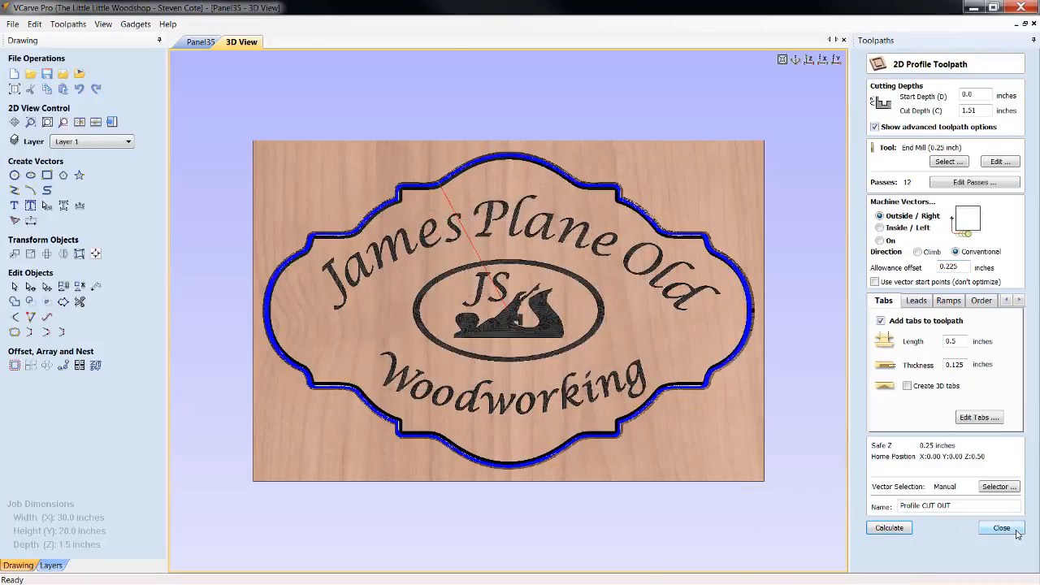
click(1002, 528)
click(864, 297)
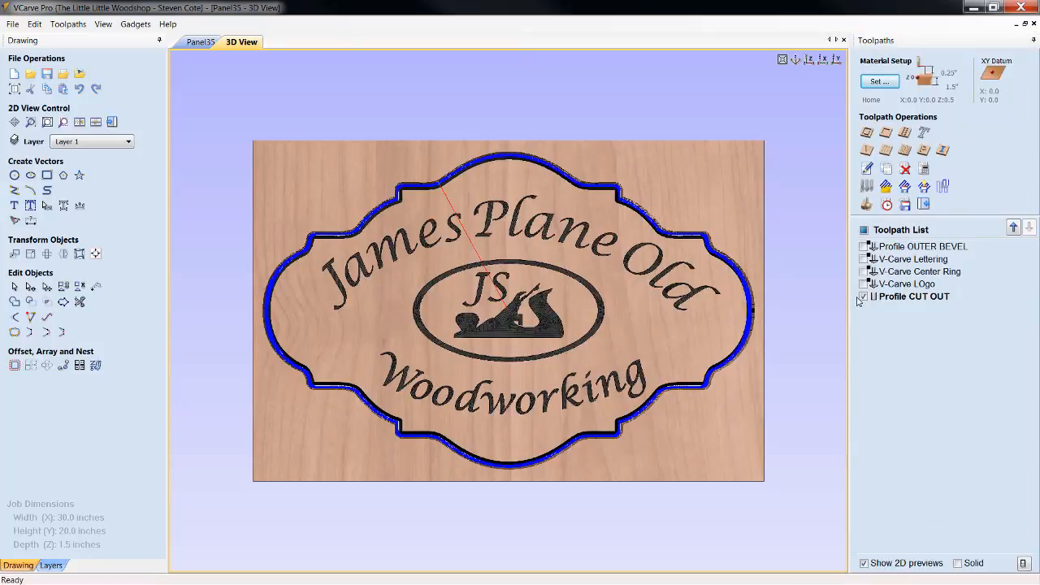
Review the depth and tool settings of the V-Carve Lettering, V-Carve Center Ring and V-Carve LOgo toolpaths
double_click(939, 262)
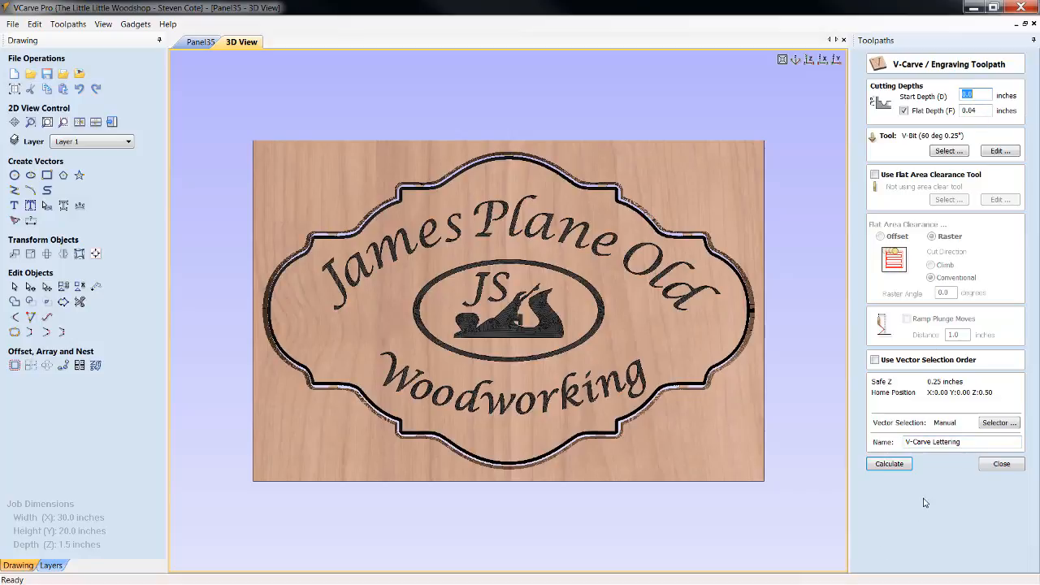
click(1015, 465)
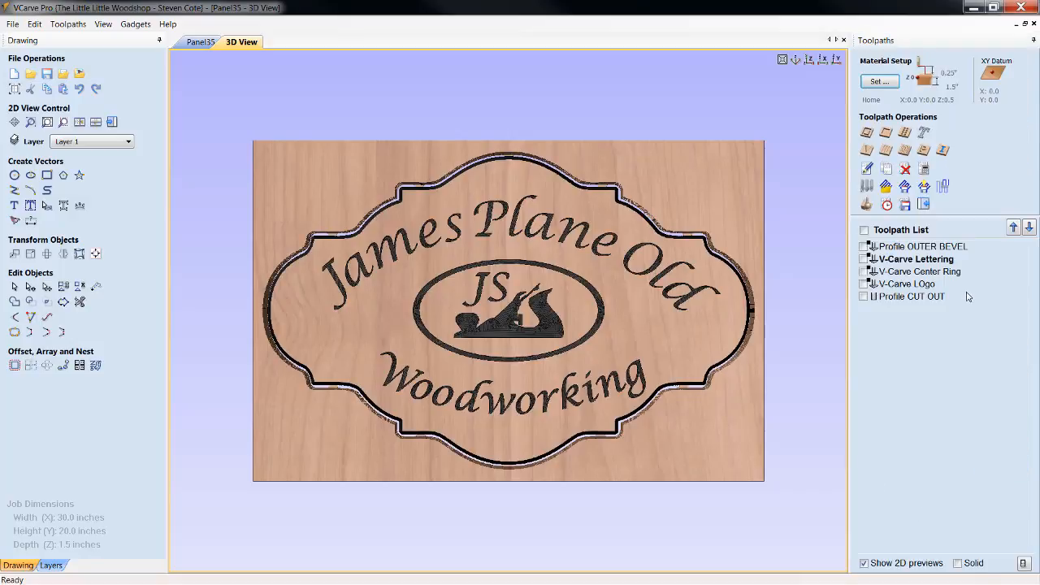
double_click(940, 274)
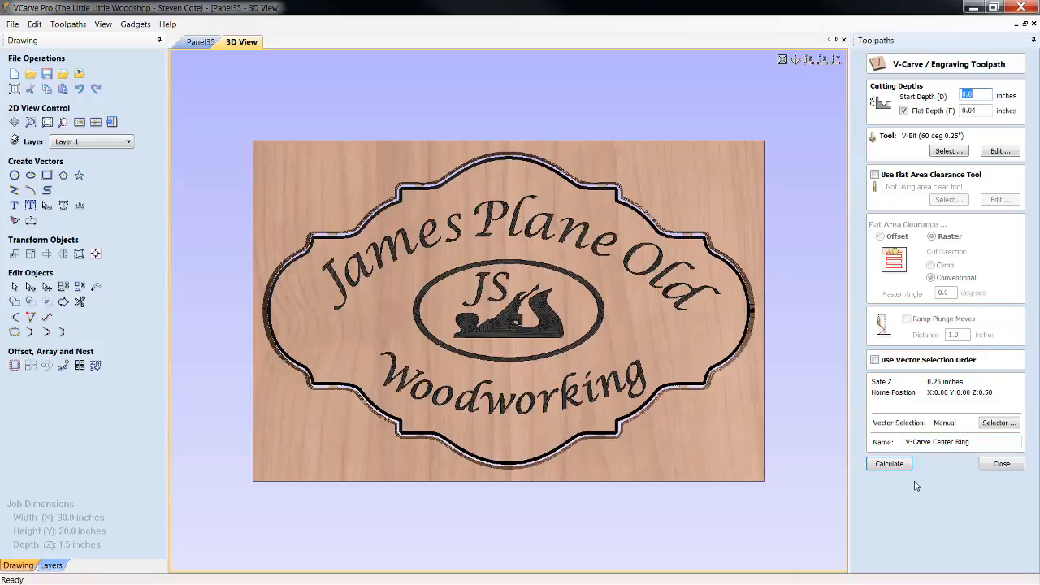
click(989, 466)
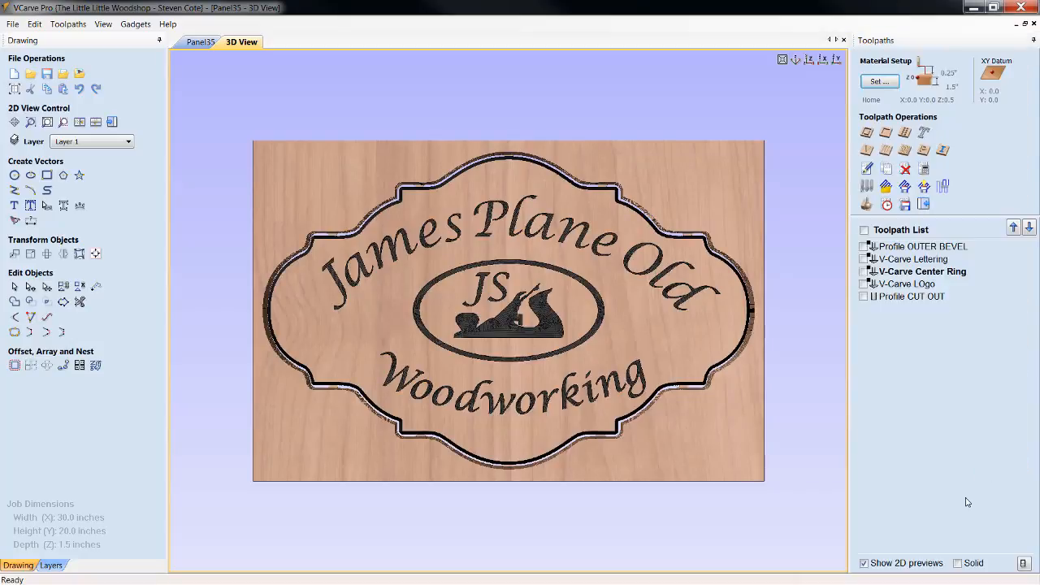
double_click(929, 286)
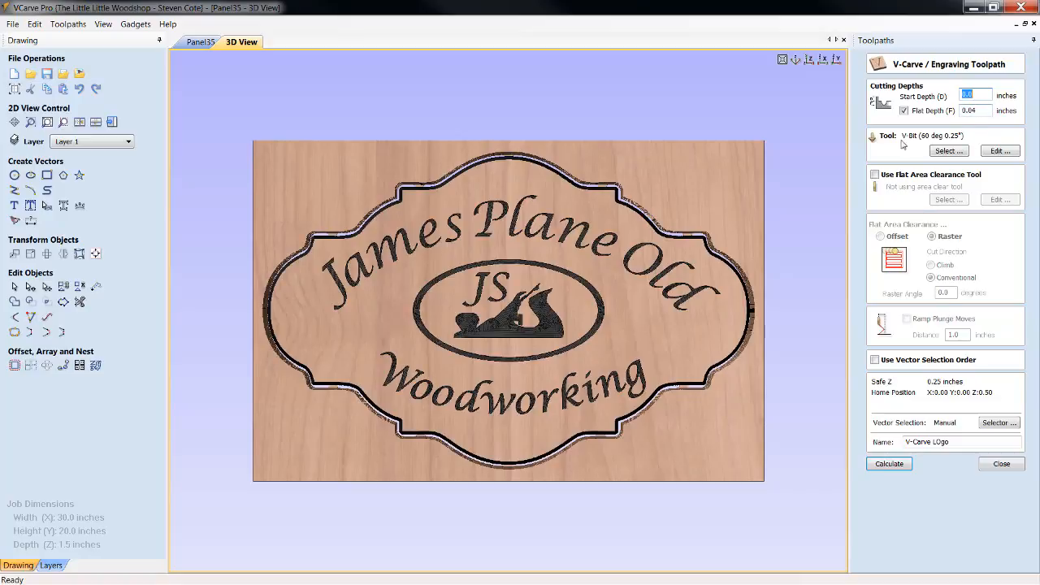
click(1000, 463)
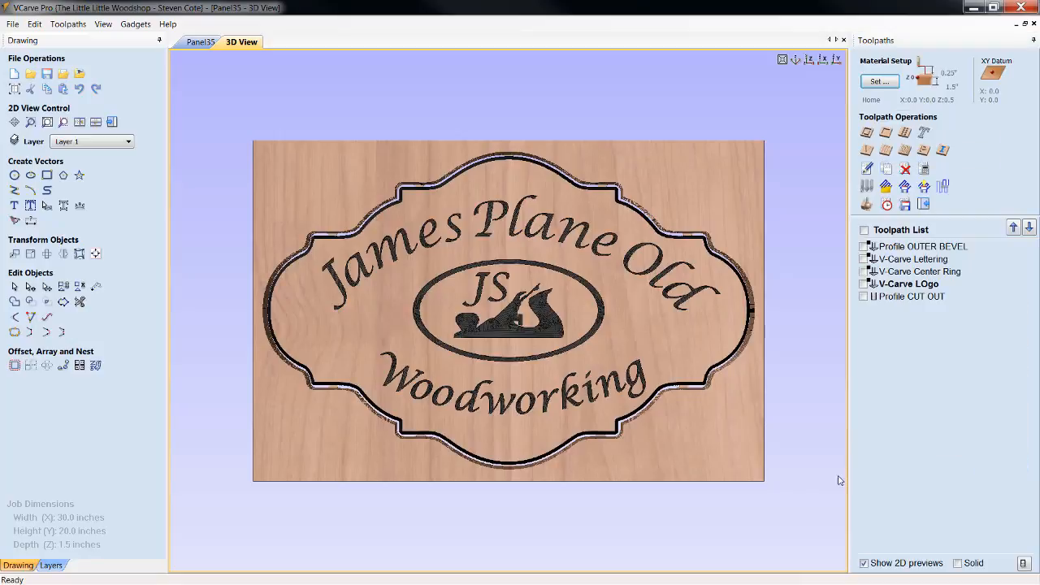
Reset the 3D preview and simulate all toolpaths again with the updated cutout
click(867, 204)
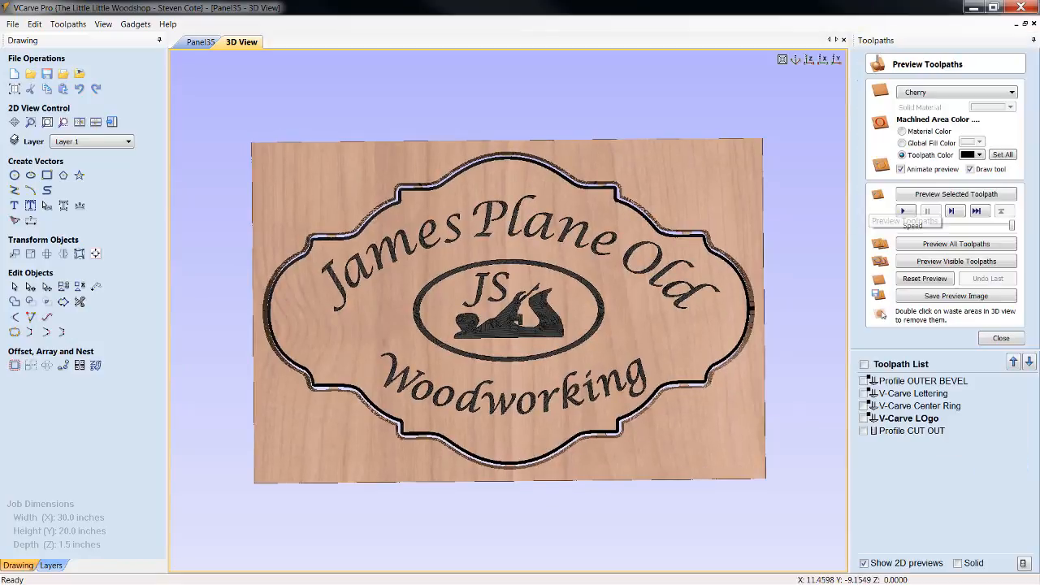
click(923, 279)
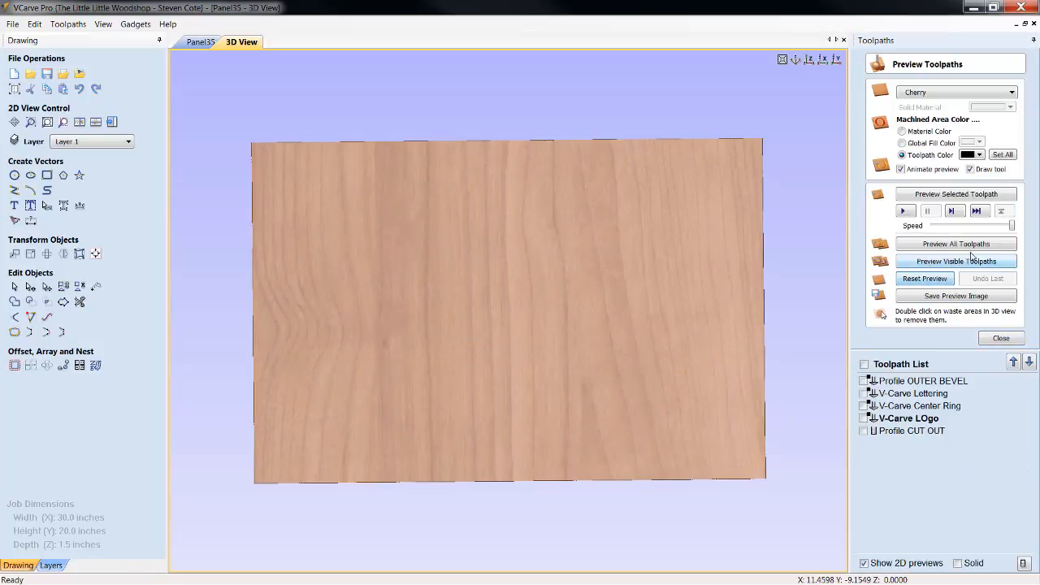
click(965, 248)
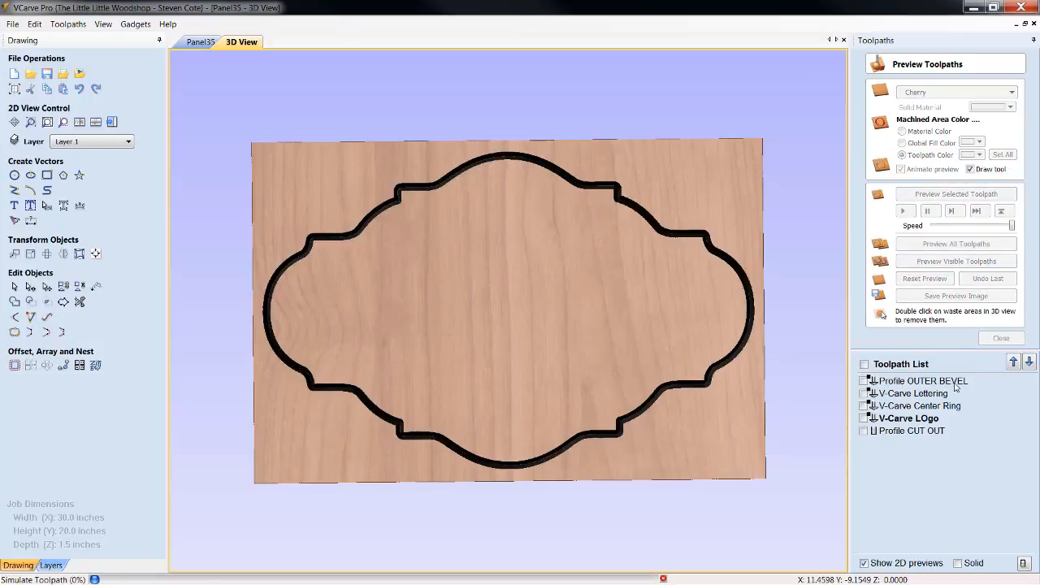